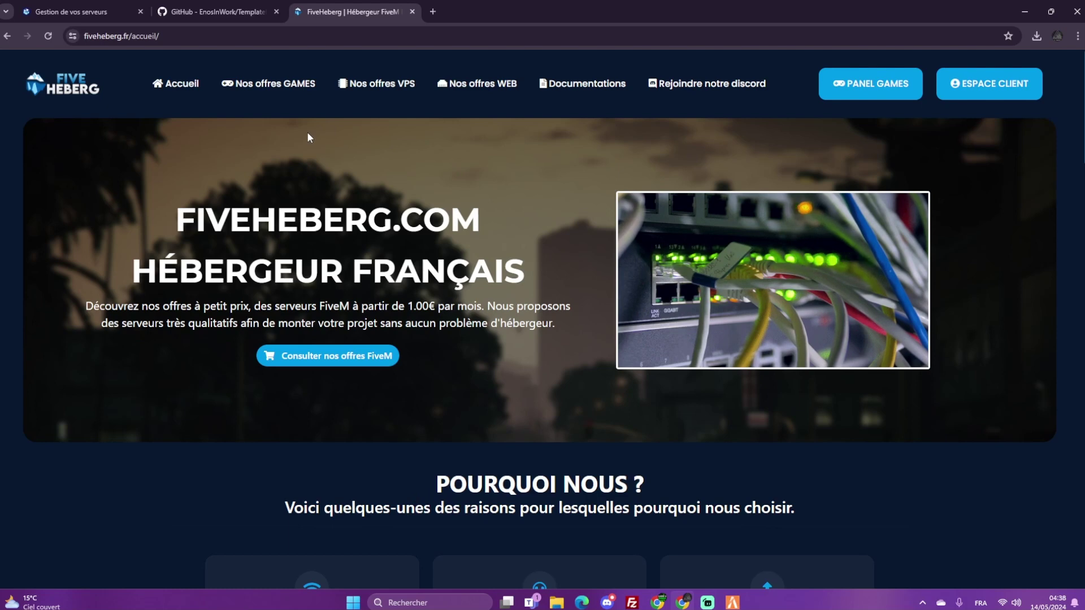
Show the Tuto Youtube server's Paramètres page with its SFTP details, with FileZilla open alongside
{"action": "left_click", "coordinate": [116, 6]}
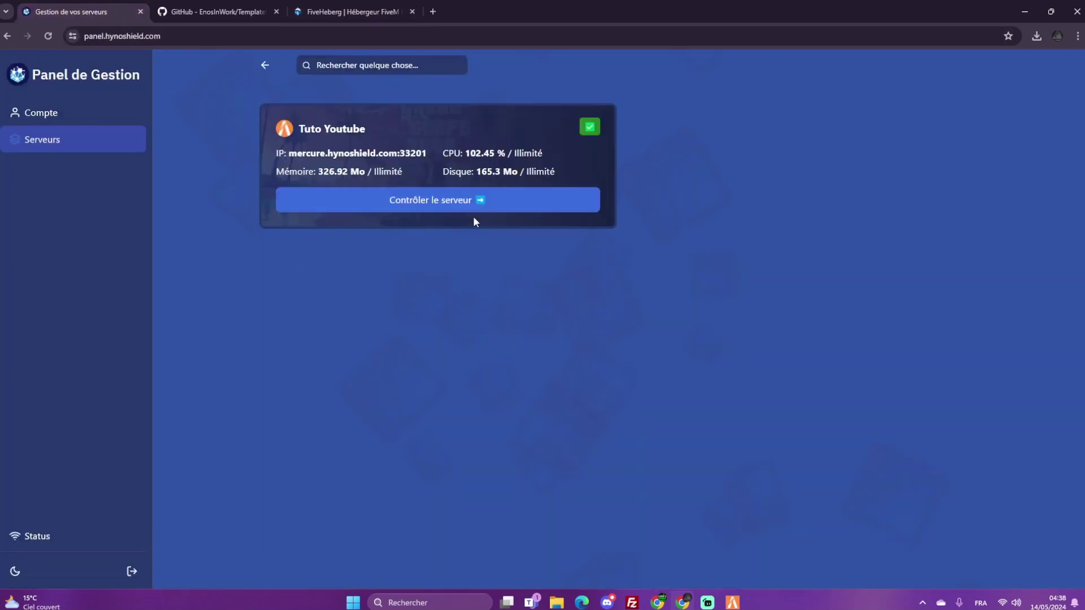
{"action": "left_click", "coordinate": [433, 202]}
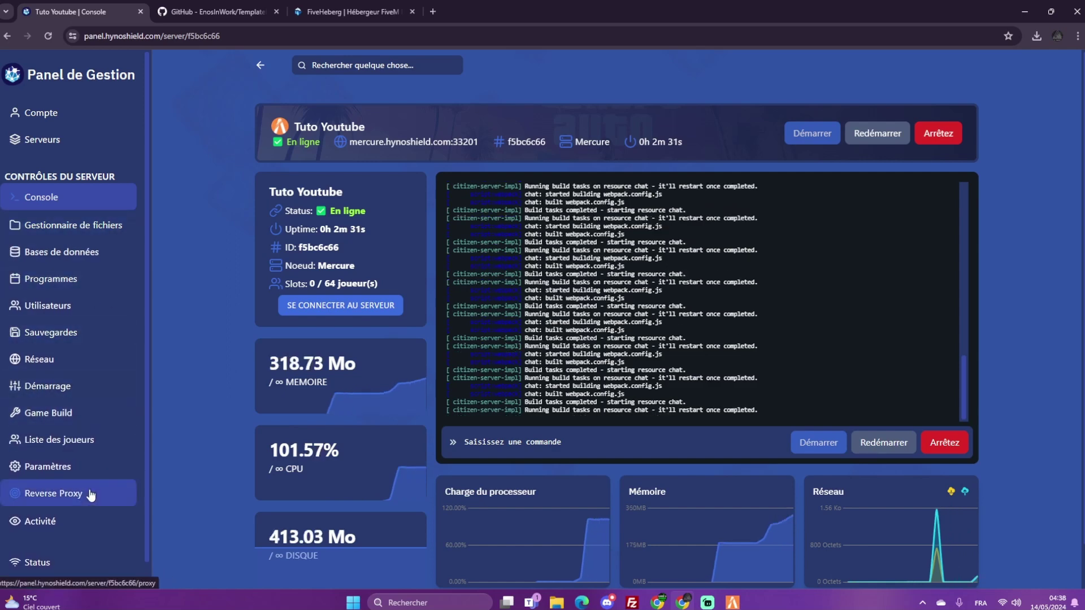
{"action": "left_click", "coordinate": [85, 472]}
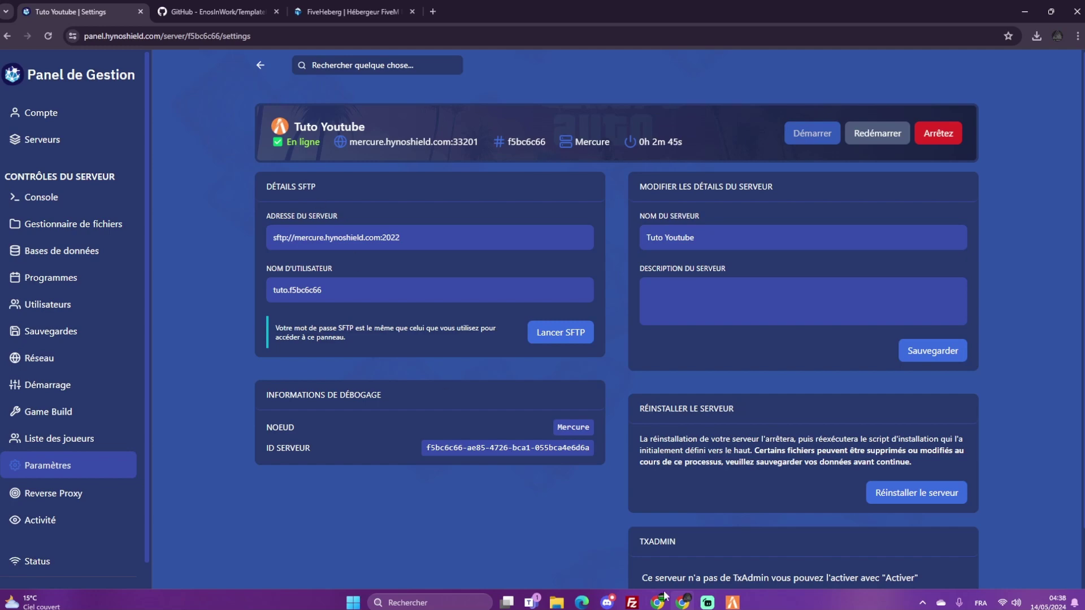
{"action": "left_click", "coordinate": [632, 603]}
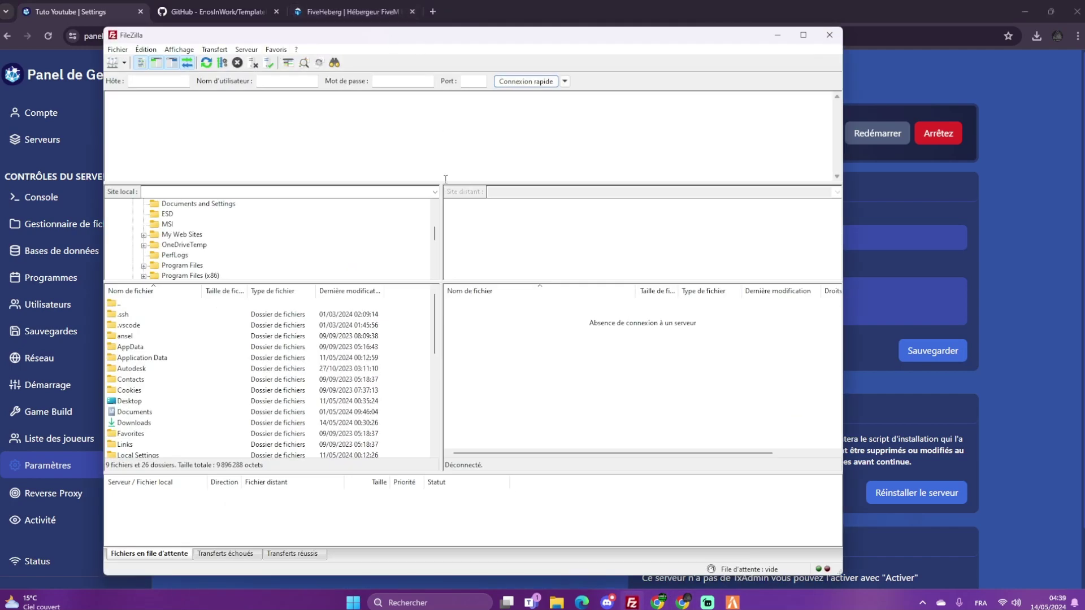
Copy the panel's SFTP address and username into FileZilla's Quick Connect host and username fields
{"action": "left_click_drag", "start_coordinate": [381, 39], "coordinate": [630, 63]}
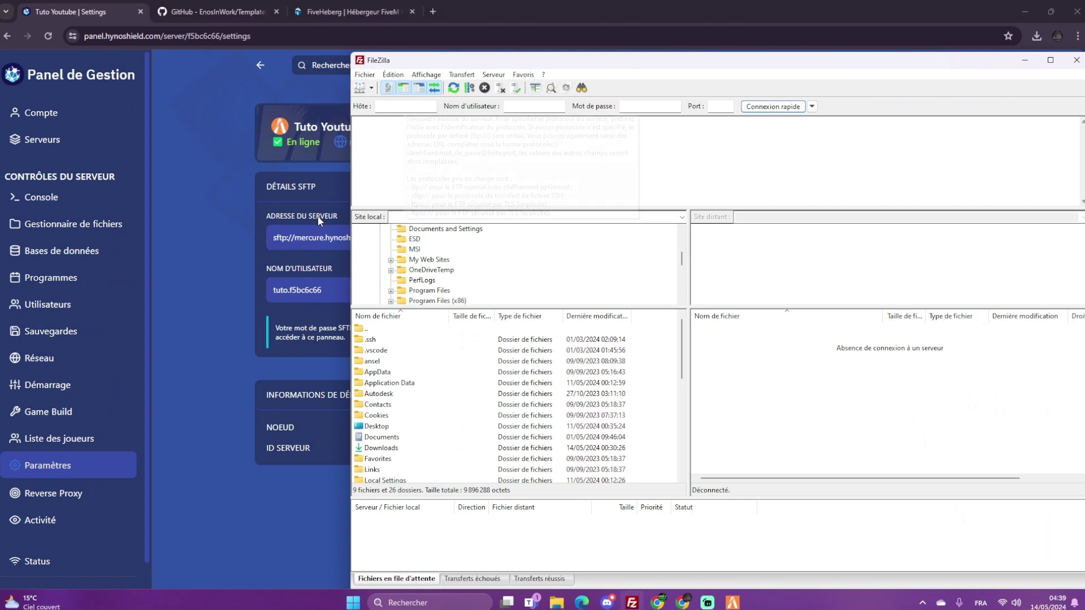
{"action": "left_click", "coordinate": [305, 240]}
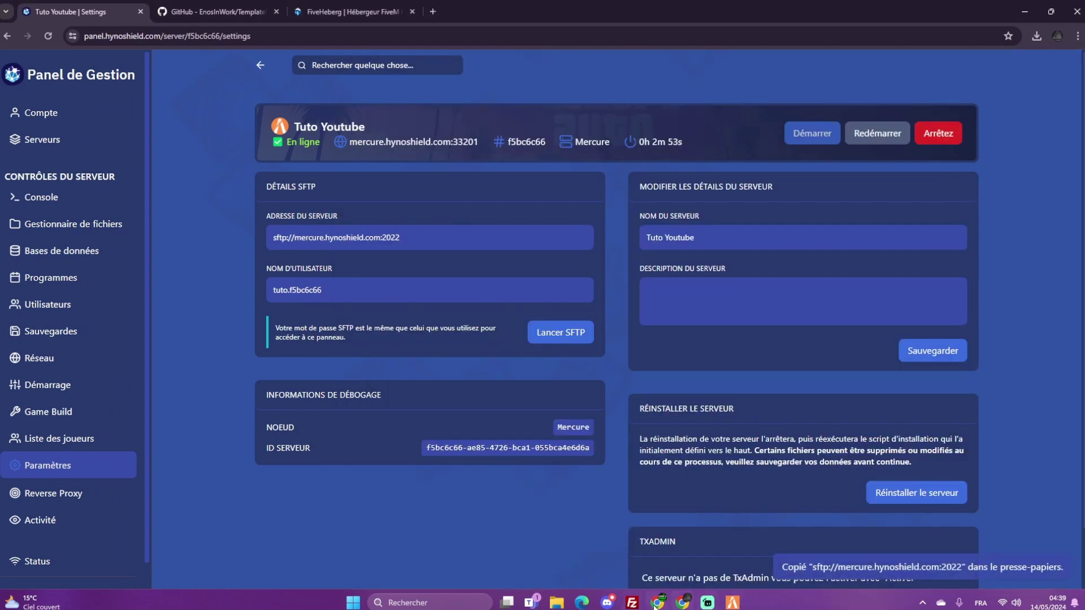
{"action": "left_click", "coordinate": [633, 602]}
{"action": "type", "text": "sftp://mercure.hynoshield.com:2022"}
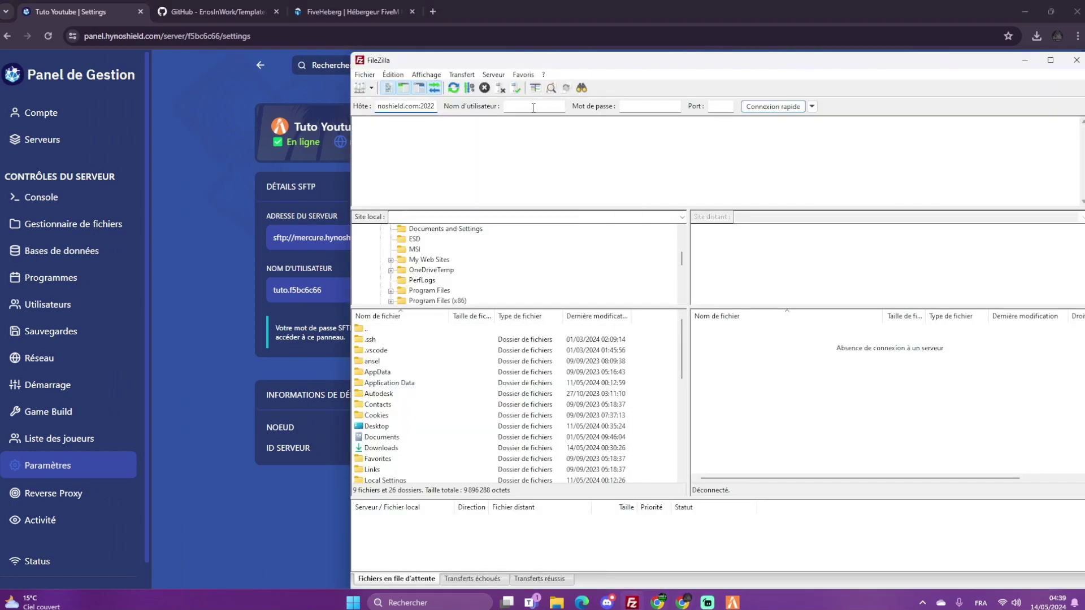
{"action": "left_click", "coordinate": [308, 291]}
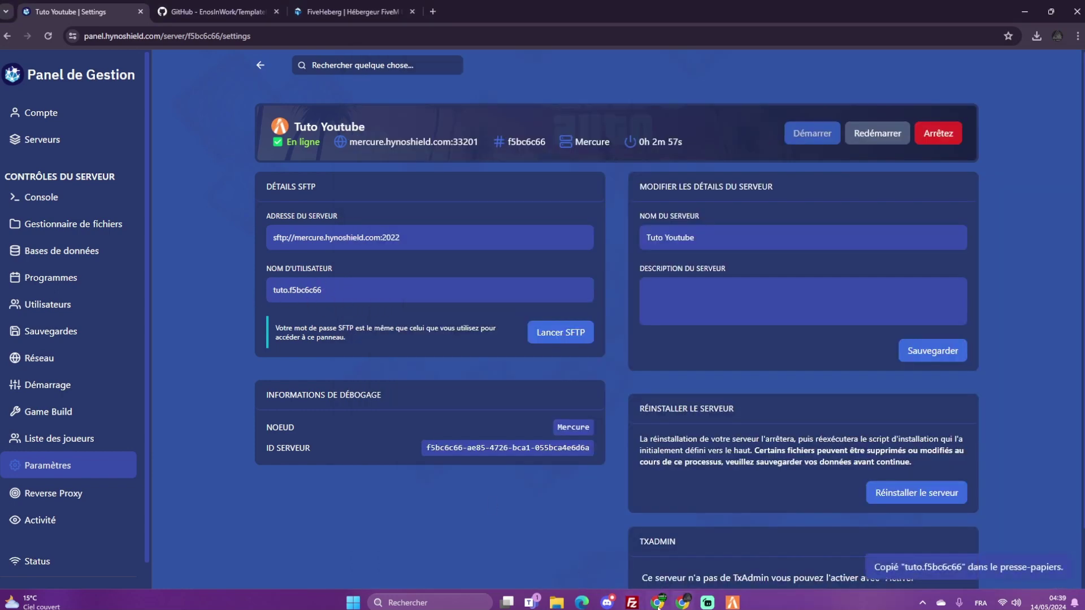
{"action": "left_click", "coordinate": [633, 604]}
{"action": "key", "text": "ctrl+v"}
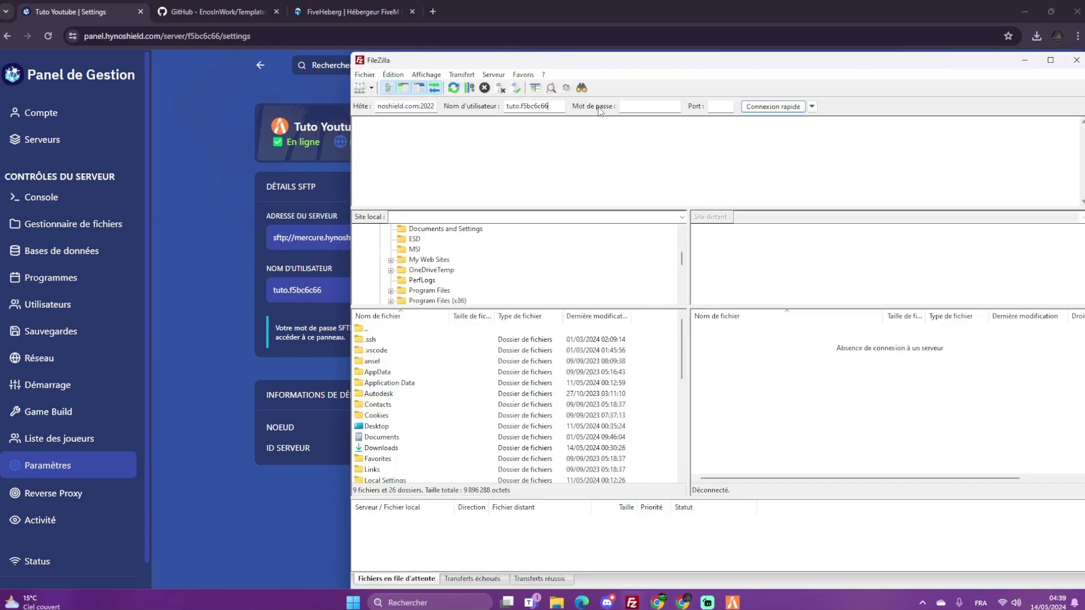
Enter the SFTP password and connect on port 2022, listing alpine, cache, logs, resources and server.cfg
{"action": "left_click", "coordinate": [632, 105]}
{"action": "left_click", "coordinate": [262, 185]}
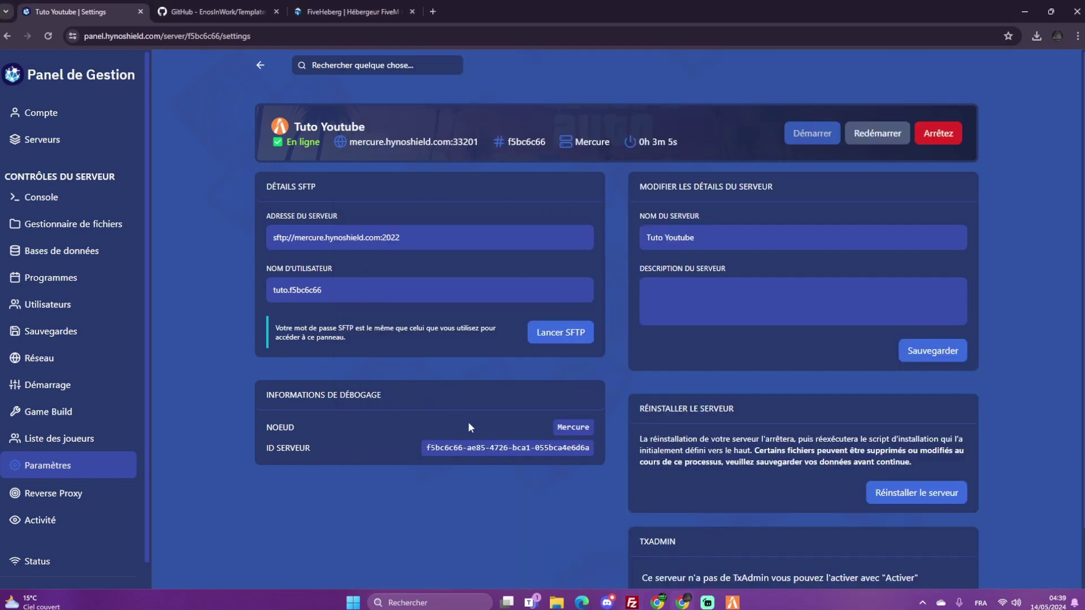
{"action": "scroll", "coordinate": [401, 314], "scroll_direction": "down", "scroll_amount": 1}
{"action": "scroll", "coordinate": [107, 446], "scroll_direction": "down", "scroll_amount": 1}
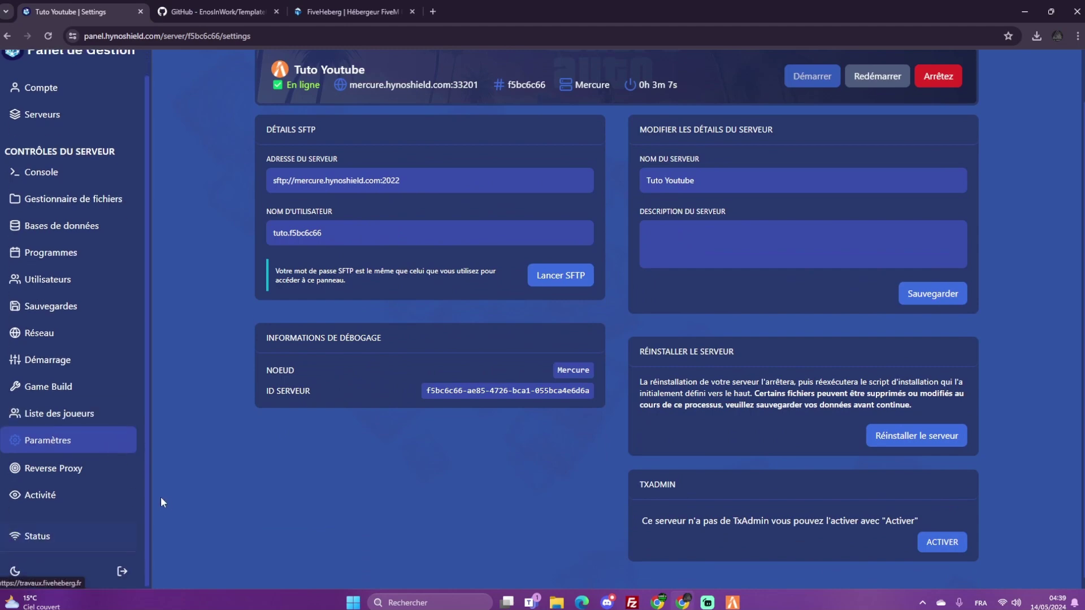
{"action": "scroll", "coordinate": [133, 473], "scroll_direction": "up", "scroll_amount": 1}
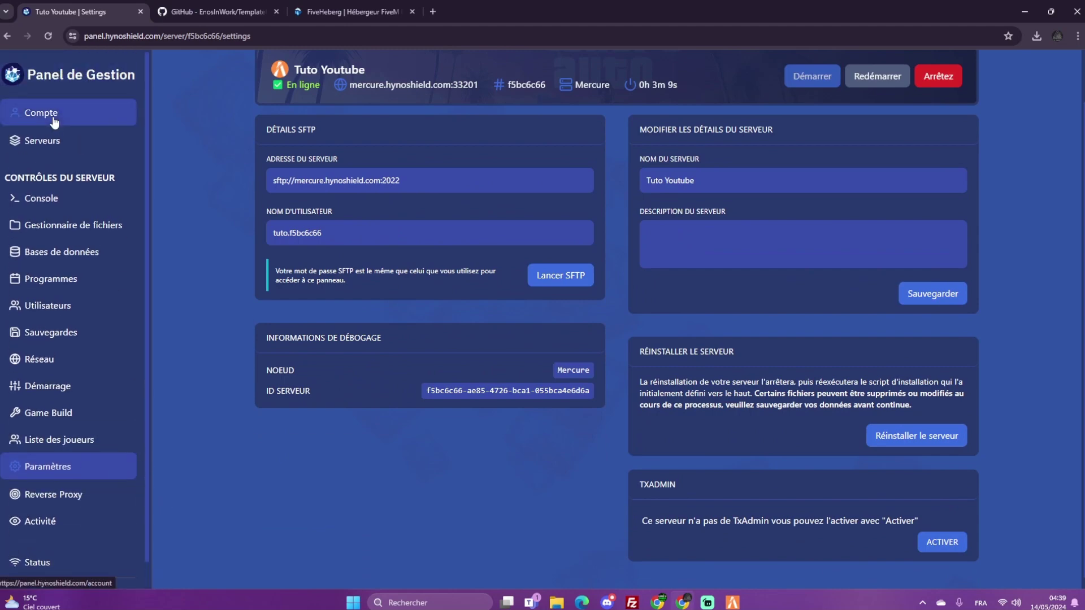
{"action": "left_click", "coordinate": [632, 603]}
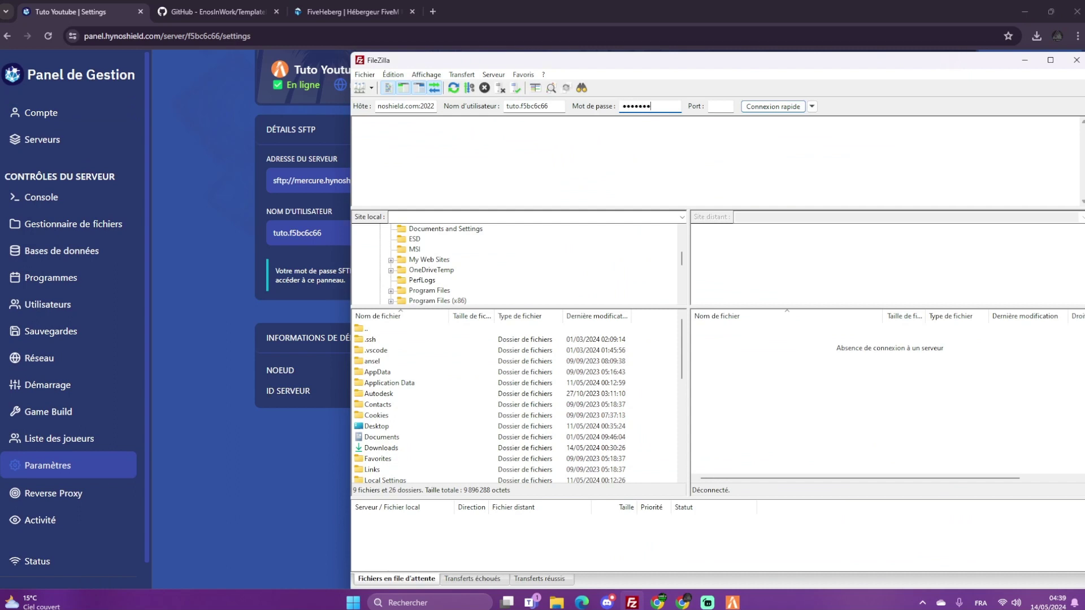
{"action": "left_click", "coordinate": [778, 107]}
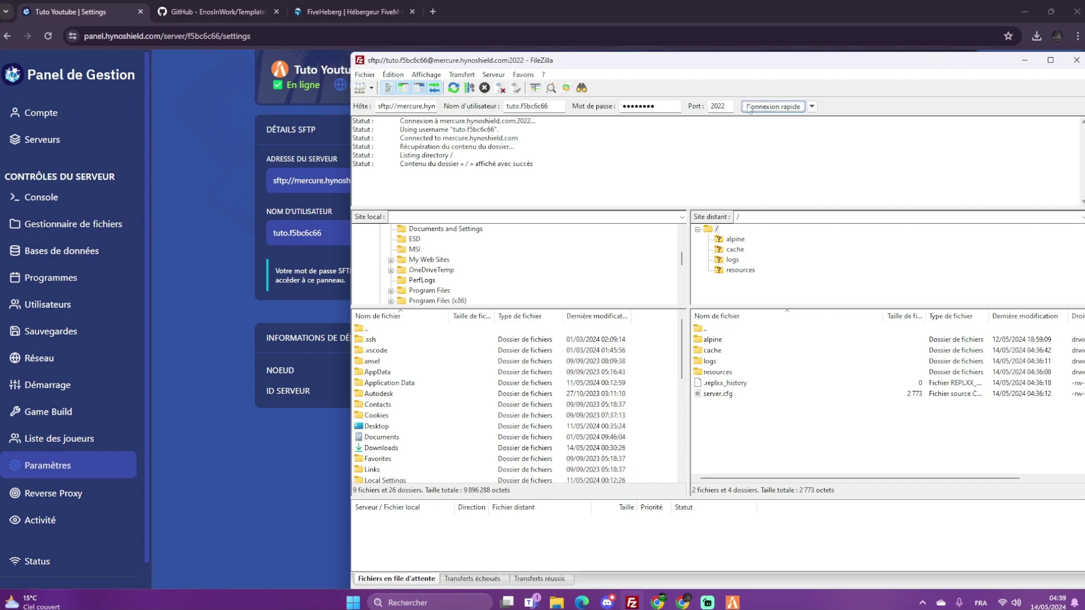
{"action": "left_click_drag", "start_coordinate": [672, 69], "coordinate": [478, 49]}
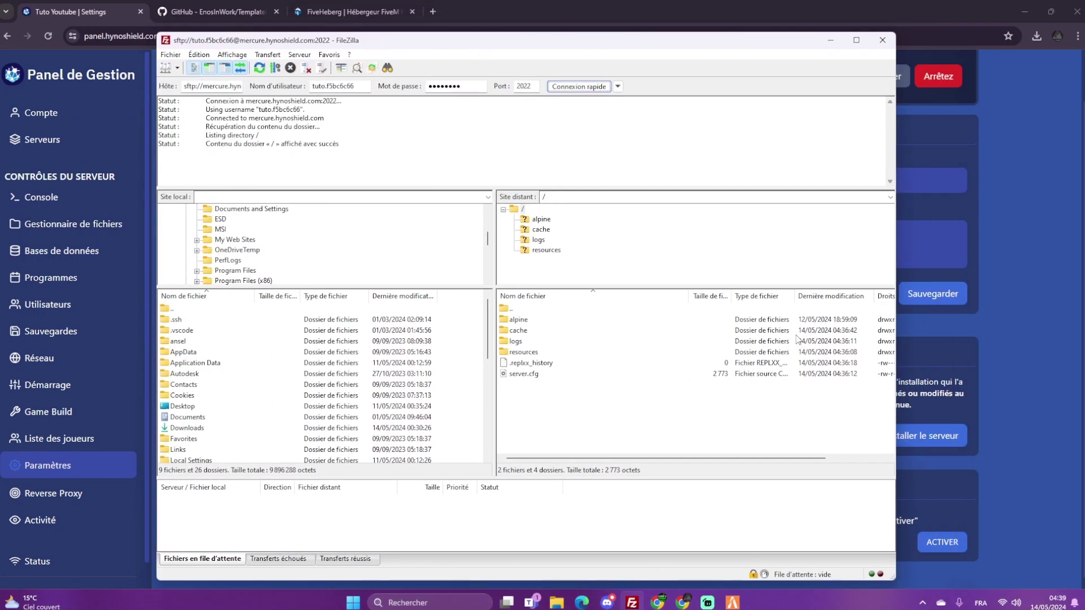
{"action": "left_click", "coordinate": [948, 306]}
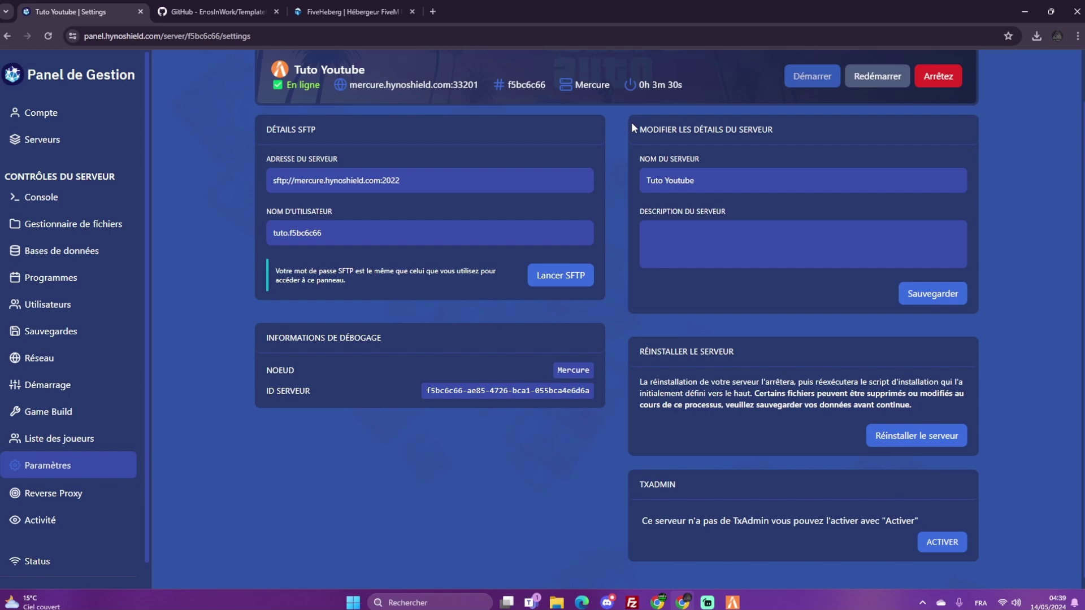
{"action": "left_click", "coordinate": [174, 7]}
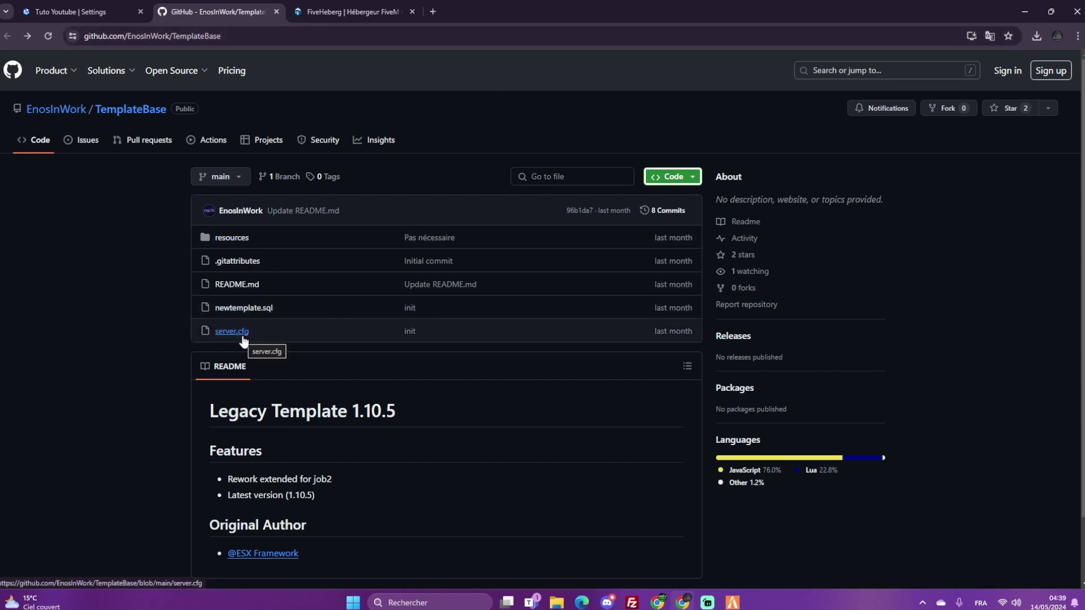
{"action": "key", "text": "ctrl+shift+Tab"}
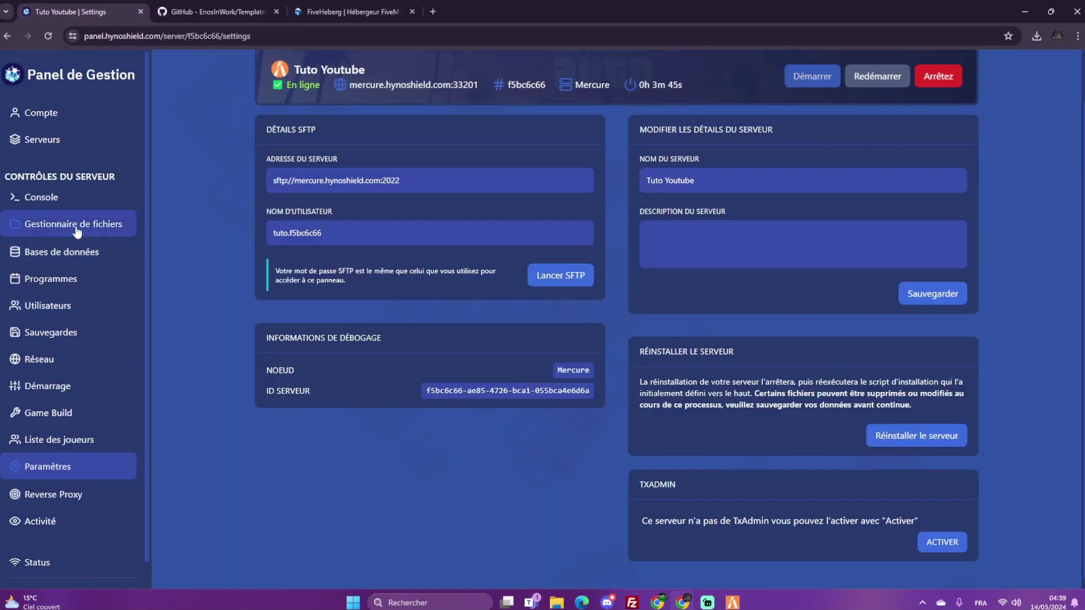
Delete server.cfg in the server's Gestionnaire de fichiers
{"action": "left_click", "coordinate": [51, 226]}
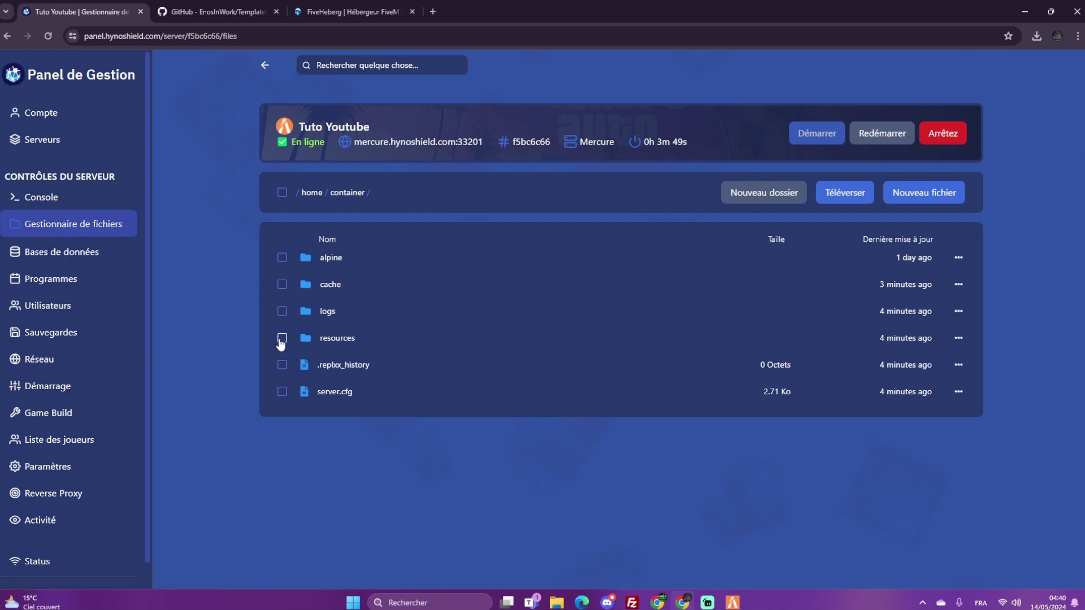
{"action": "left_click", "coordinate": [282, 392]}
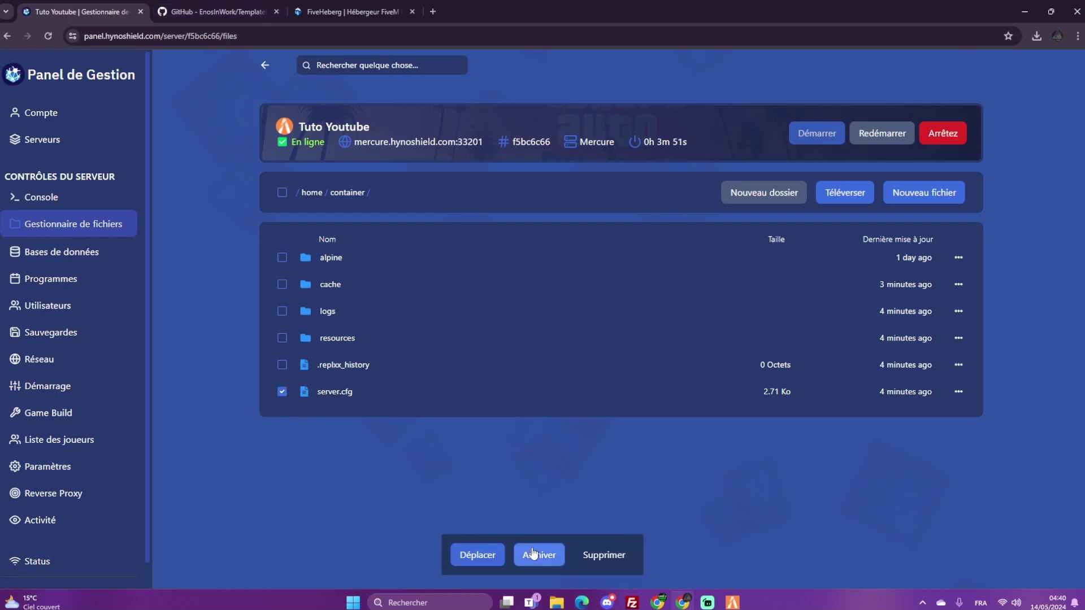
{"action": "left_click", "coordinate": [602, 556]}
{"action": "left_click", "coordinate": [655, 365]}
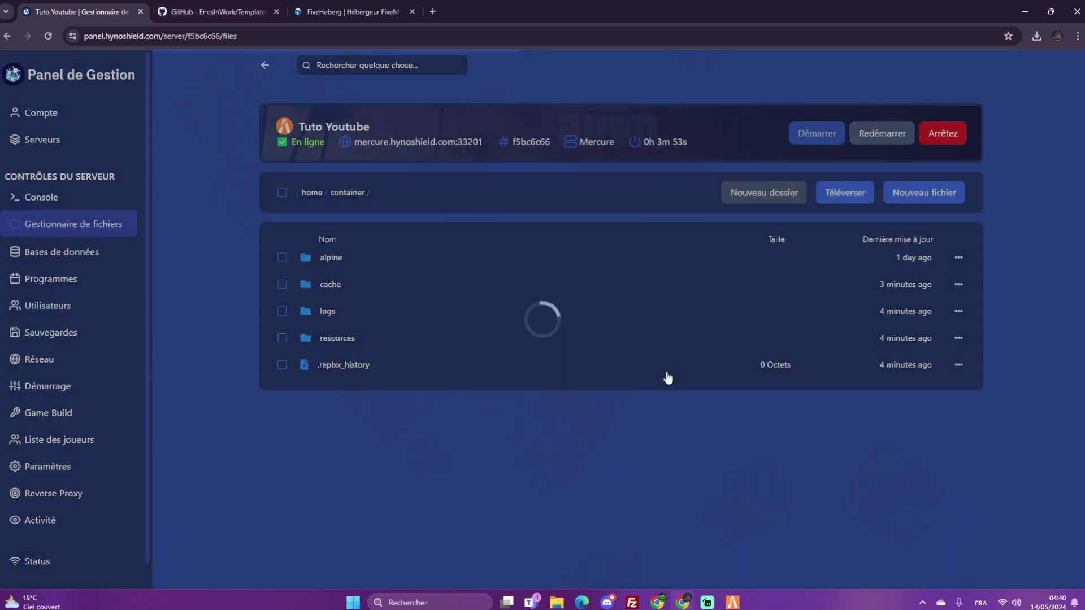
Check the TemplateBase repository's resources folder, then delete the server's resources folder
{"action": "left_click", "coordinate": [223, 11]}
{"action": "left_click", "coordinate": [243, 238]}
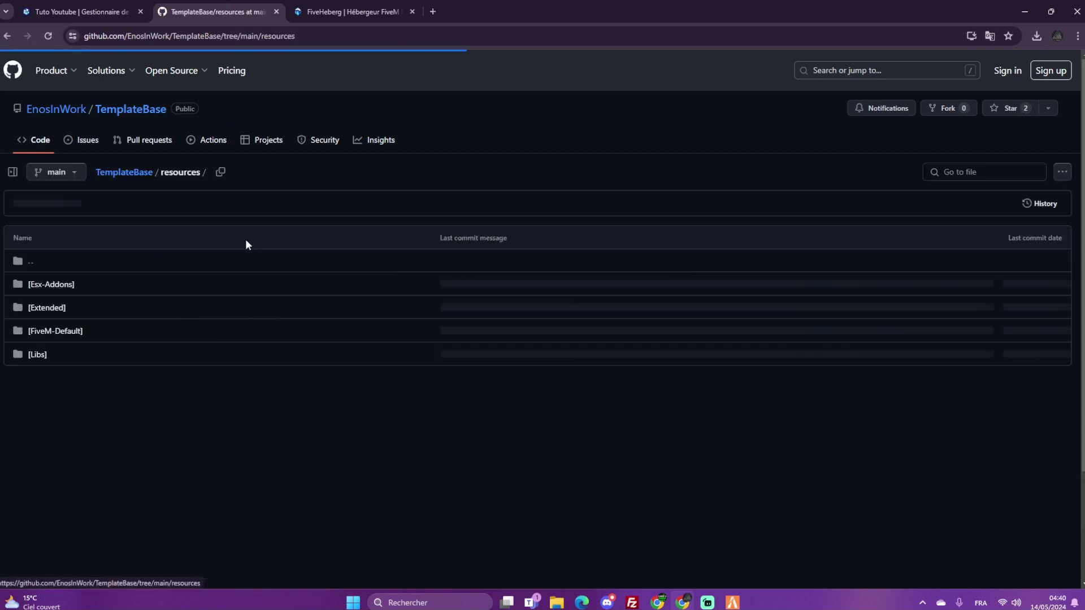
{"action": "scroll", "coordinate": [254, 226], "scroll_direction": "down", "scroll_amount": 1}
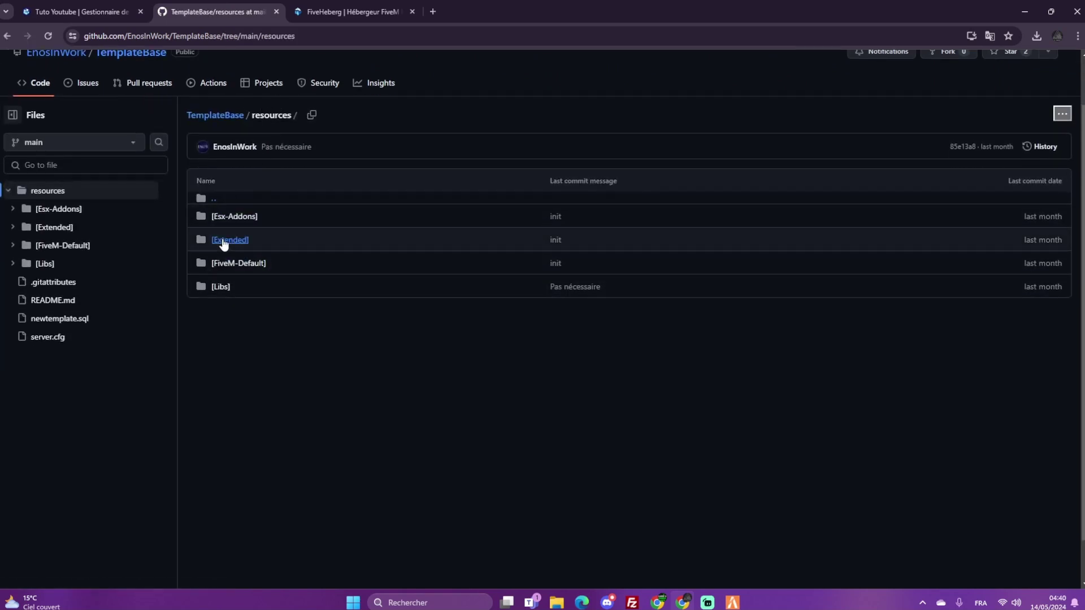
{"action": "left_click", "coordinate": [125, 6]}
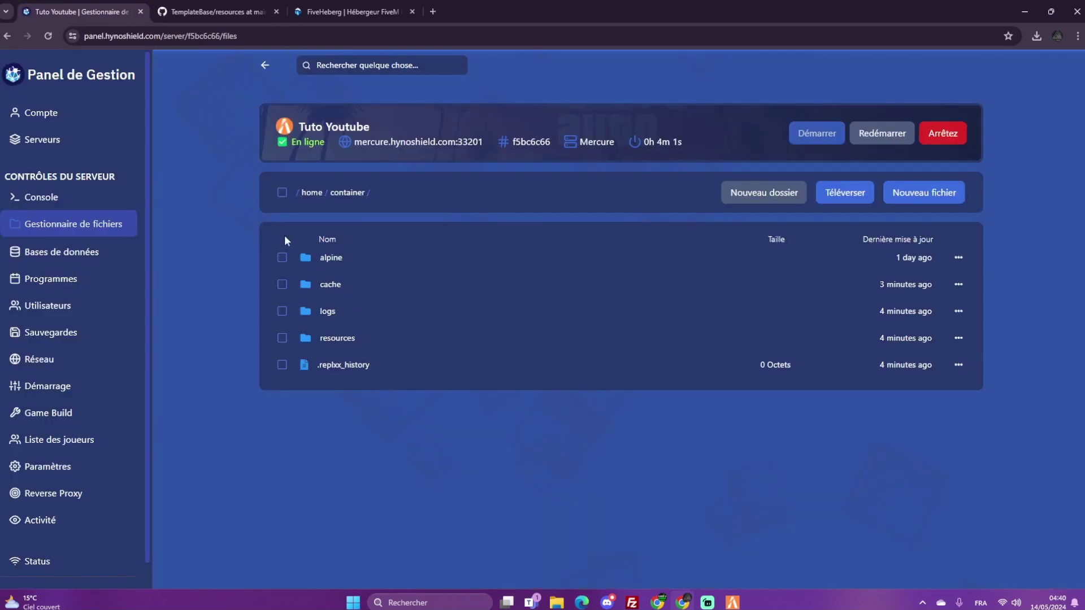
{"action": "left_click", "coordinate": [282, 338]}
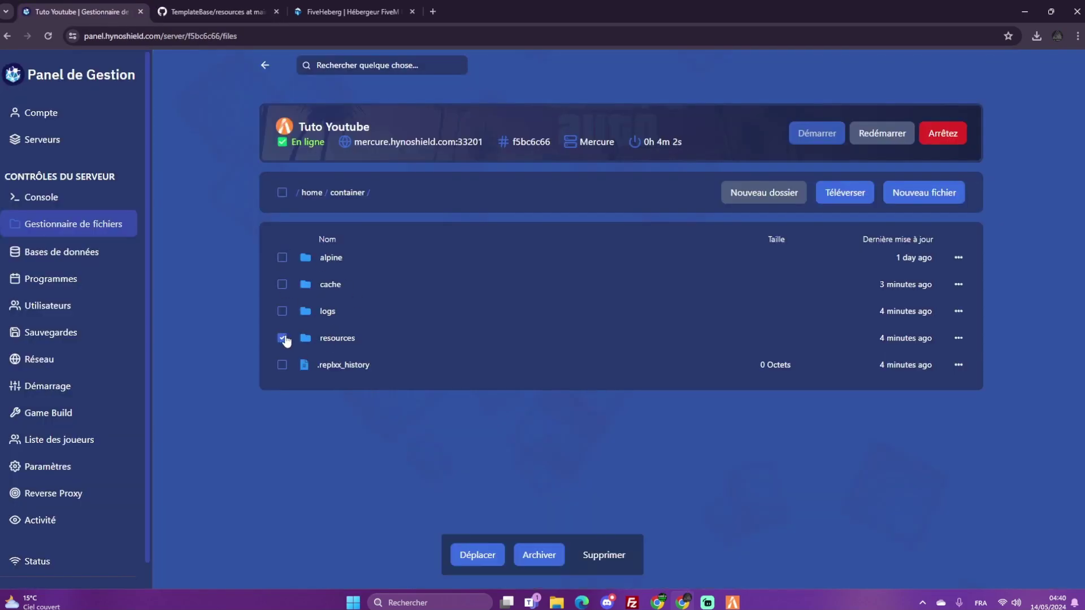
{"action": "left_click", "coordinate": [607, 556]}
{"action": "left_click", "coordinate": [669, 369]}
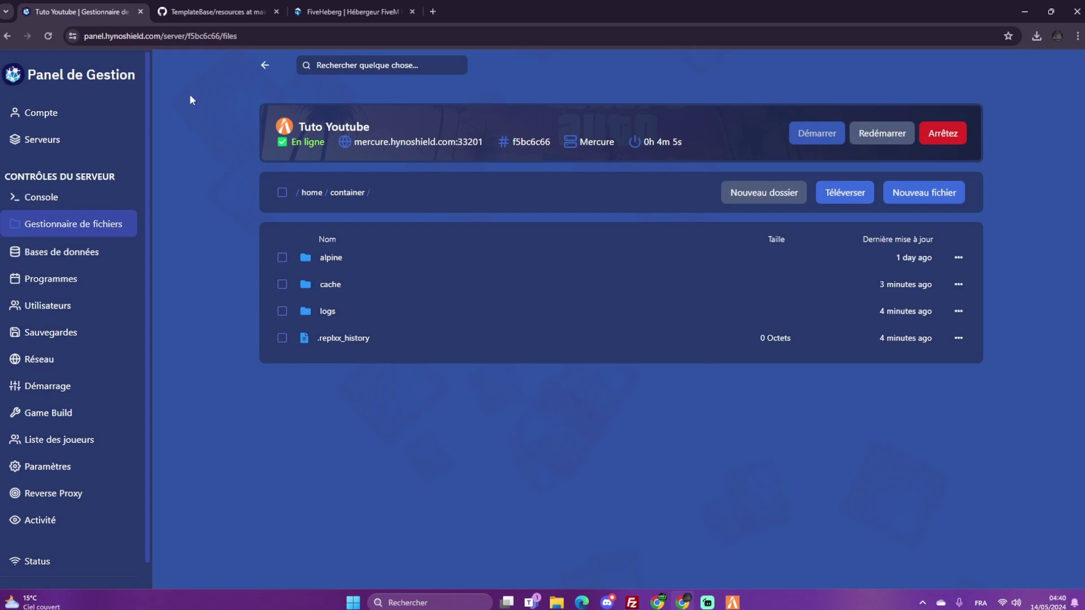
Download the TemplateBase repository from GitHub as a ZIP
{"action": "left_click", "coordinate": [247, 13]}
{"action": "left_click", "coordinate": [50, 51]}
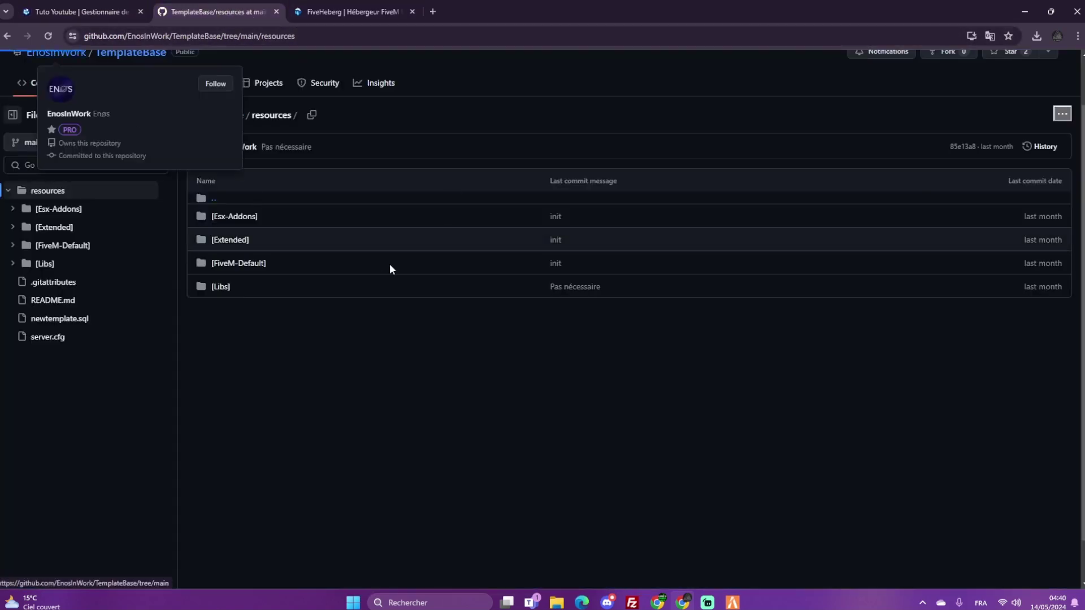
{"action": "left_click", "coordinate": [7, 36]}
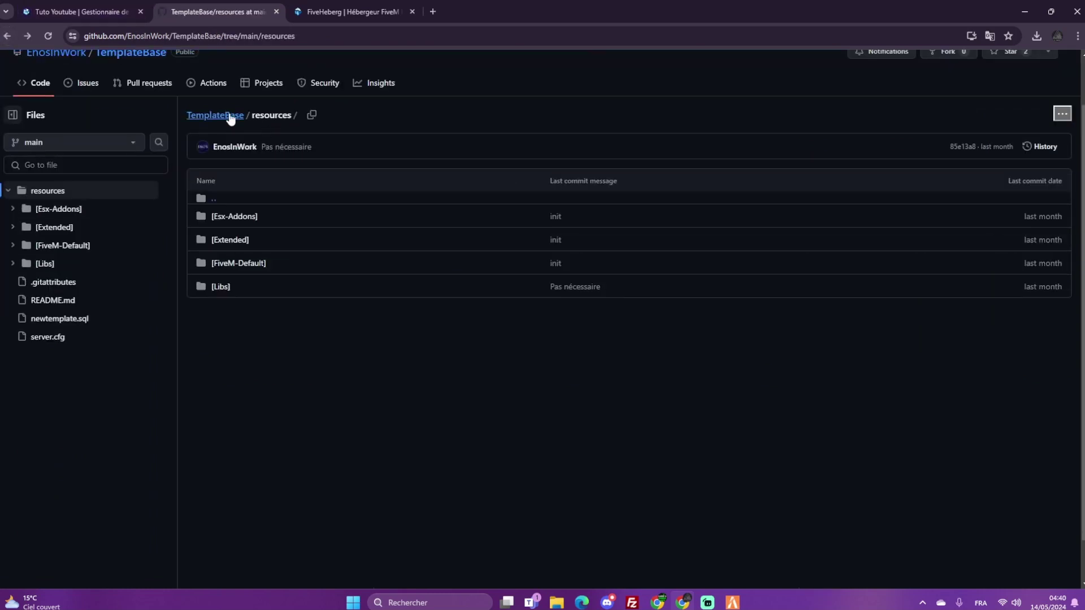
{"action": "left_click", "coordinate": [224, 115]}
{"action": "left_click", "coordinate": [669, 190]}
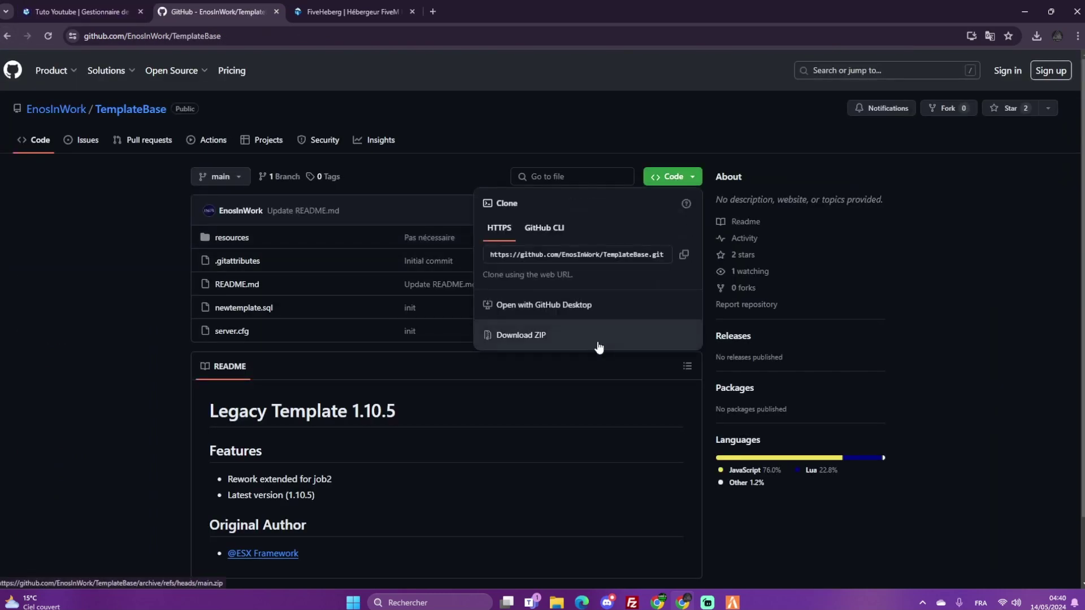
{"action": "left_click", "coordinate": [510, 339]}
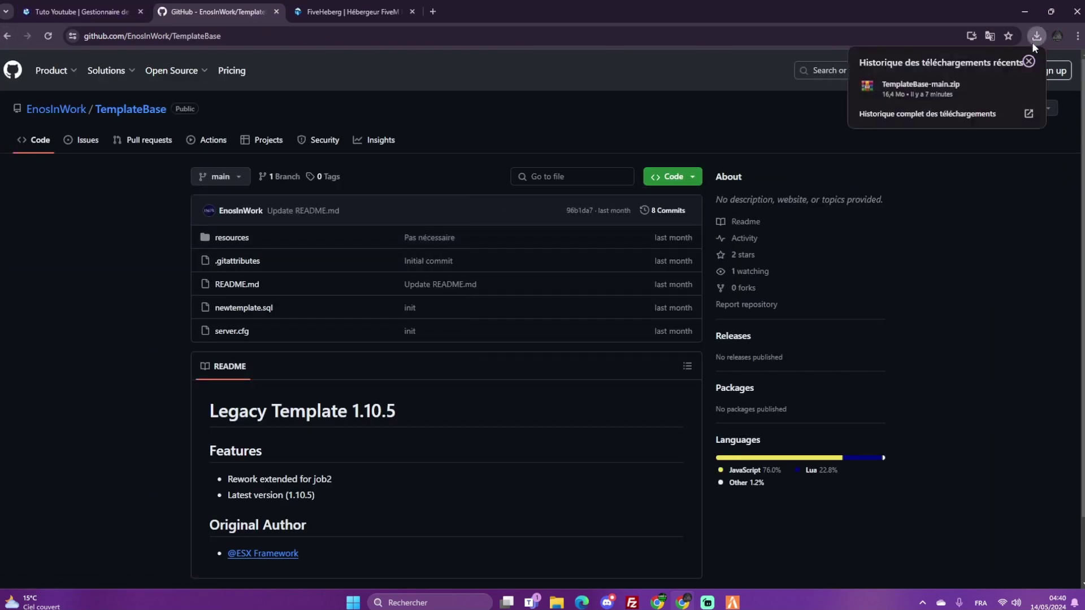
Open TemplateBase-main.zip in WinRAR, enter TemplateBase-main, and select resources and server.cfg
{"action": "left_click", "coordinate": [1012, 86]}
{"action": "left_click", "coordinate": [755, 120]}
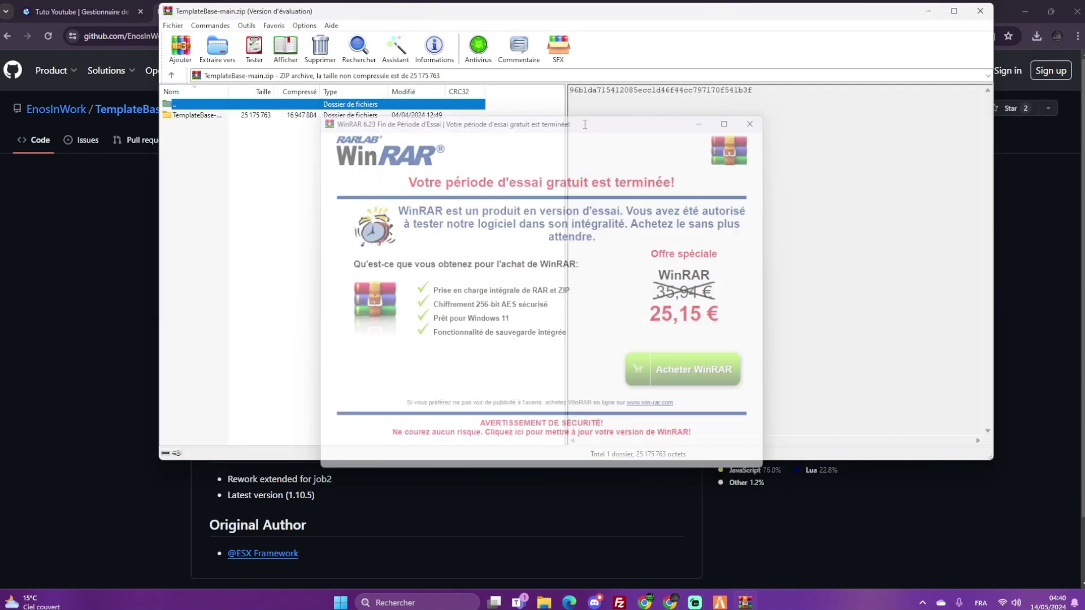
{"action": "double_click", "coordinate": [299, 116]}
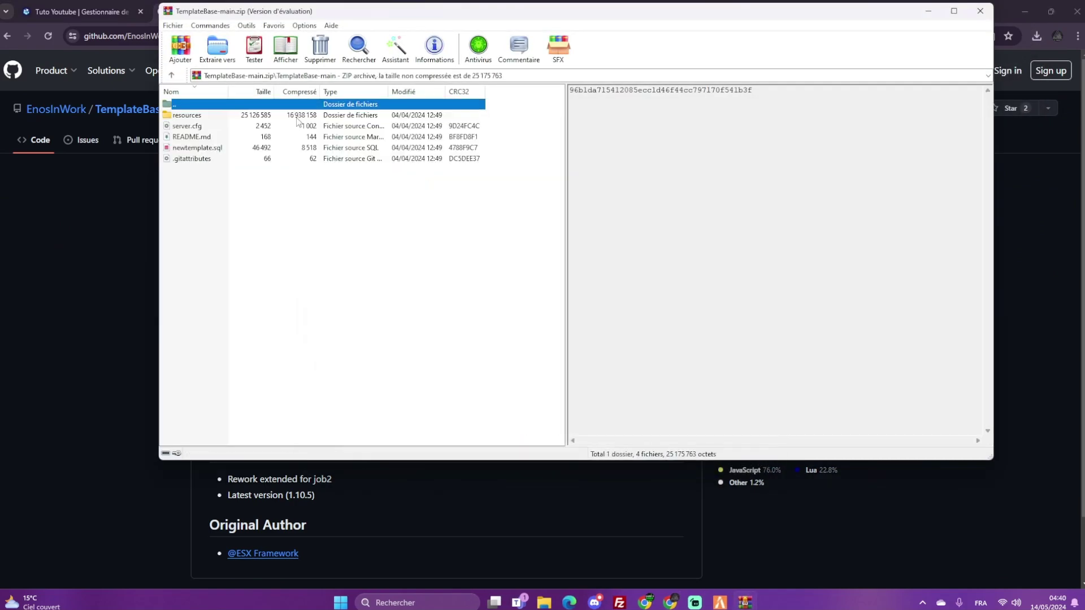
{"action": "left_click", "coordinate": [189, 116], "text": "ctrl"}
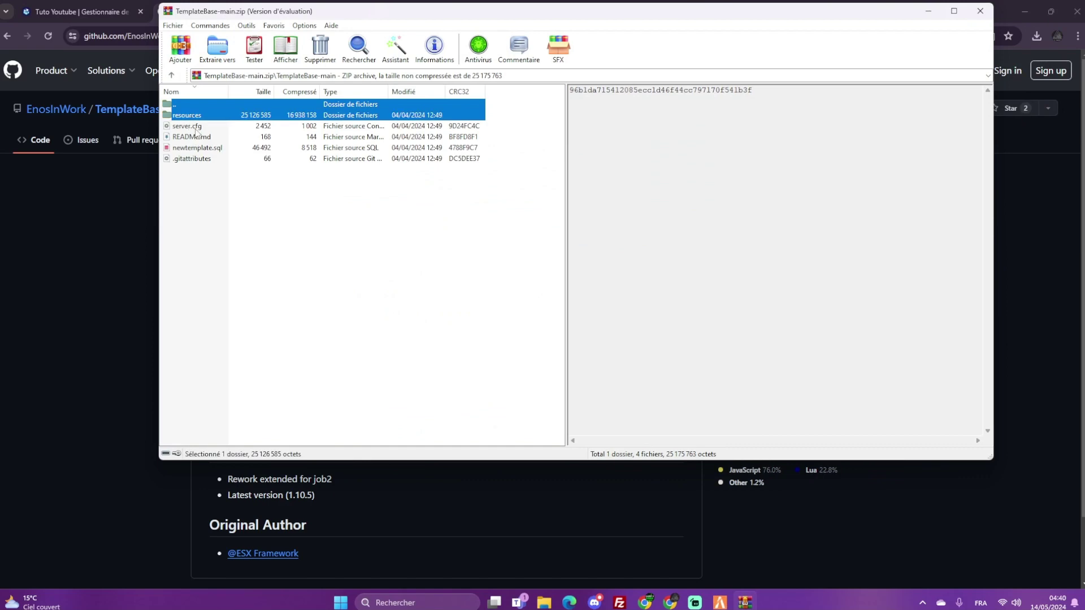
{"action": "left_click", "coordinate": [194, 127], "text": "ctrl"}
Drag resources and server.cfg into FileZilla's remote root, choosing Remplacer for all conflicting files
{"action": "left_click_drag", "start_coordinate": [202, 122], "coordinate": [548, 383]}
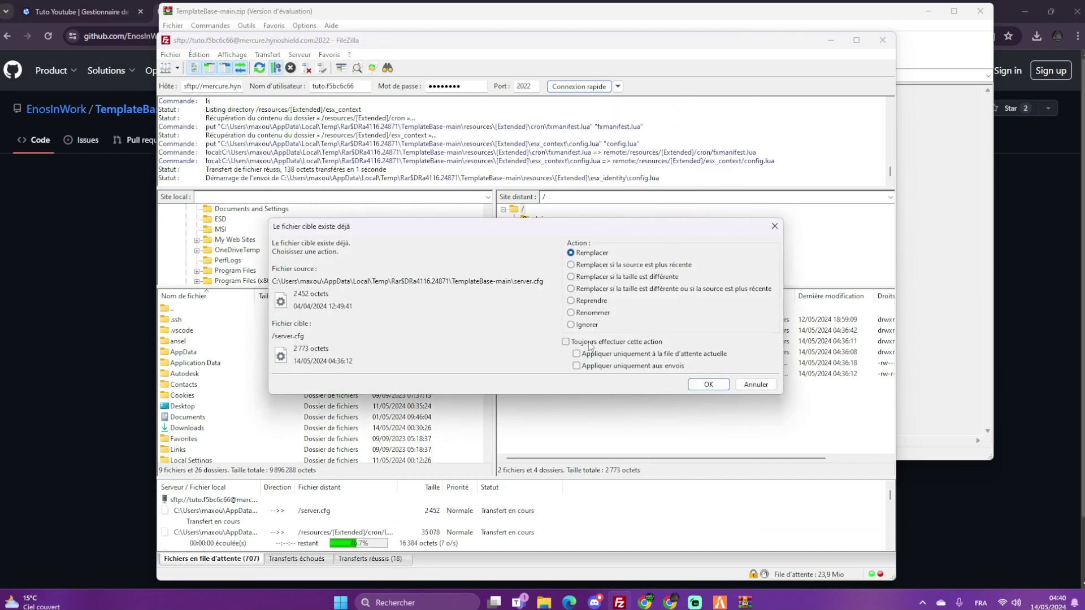
{"action": "left_click", "coordinate": [590, 342]}
{"action": "key", "text": "Return"}
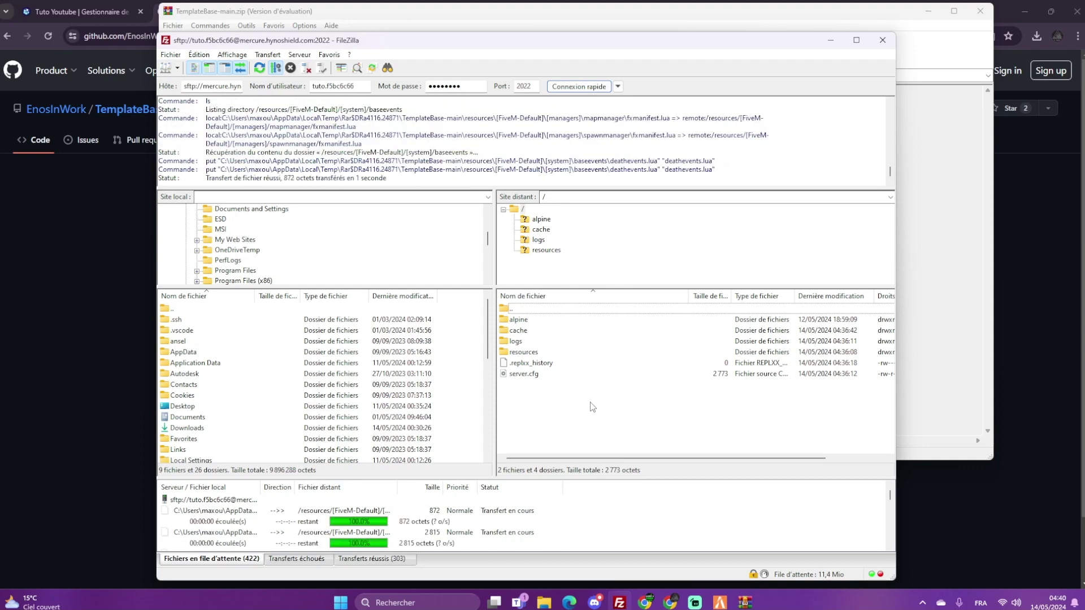
{"action": "left_click", "coordinate": [64, 251]}
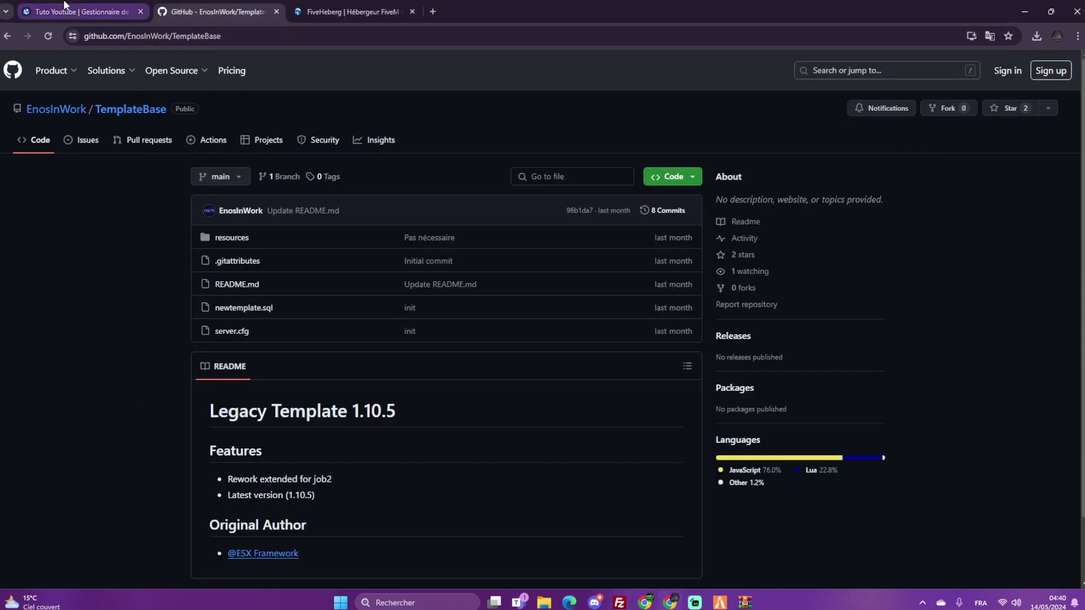
On the Bases de données page, create a database named videoyoutube, listed as s1026_videoyoutube
{"action": "left_click", "coordinate": [64, 6]}
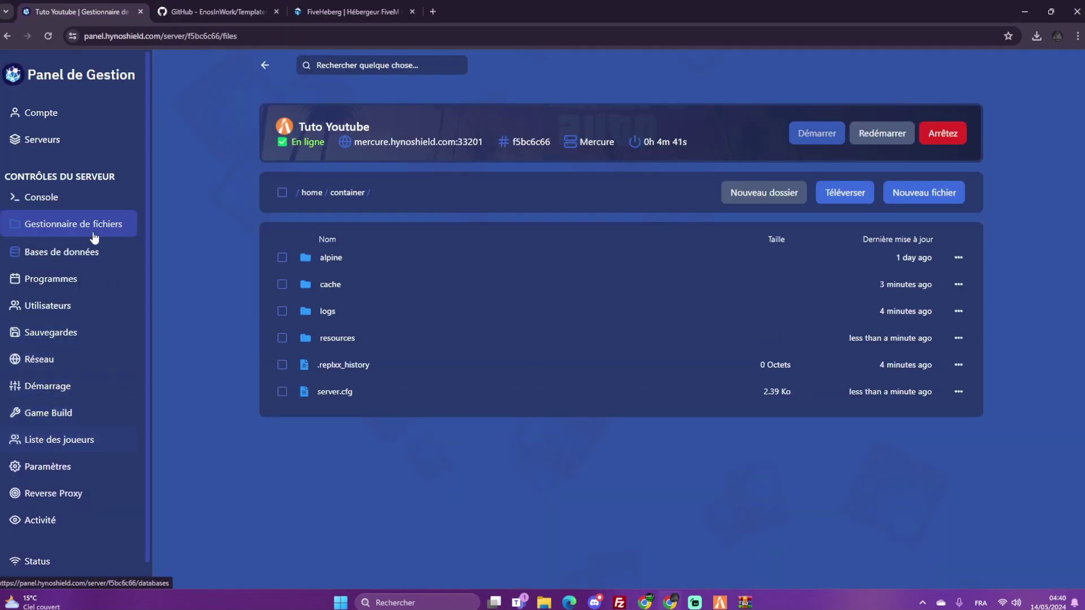
{"action": "left_click", "coordinate": [70, 250]}
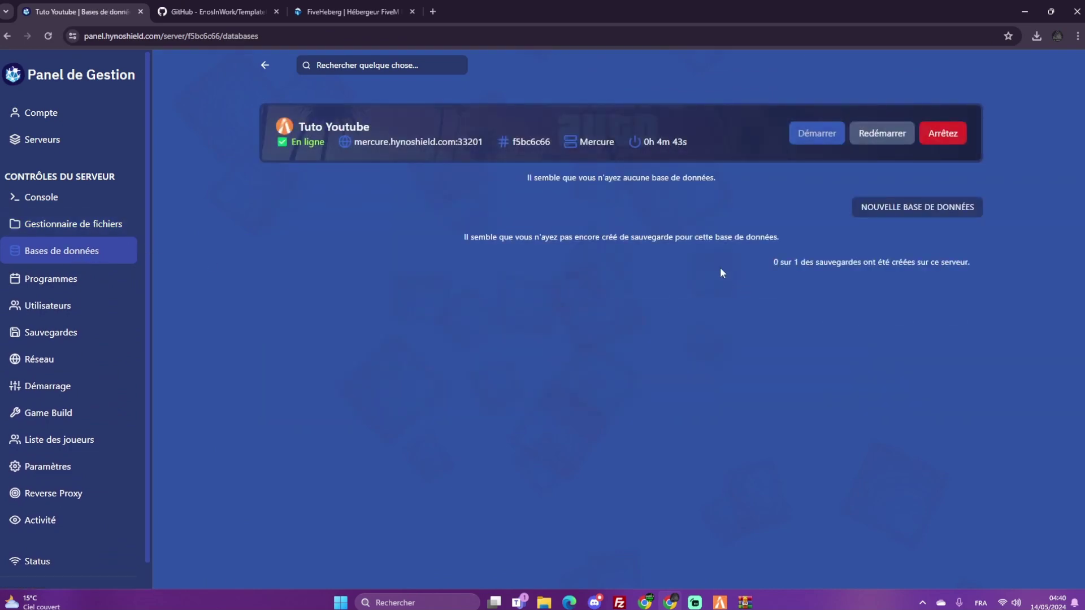
{"action": "left_click", "coordinate": [936, 209]}
{"action": "left_click", "coordinate": [432, 232]}
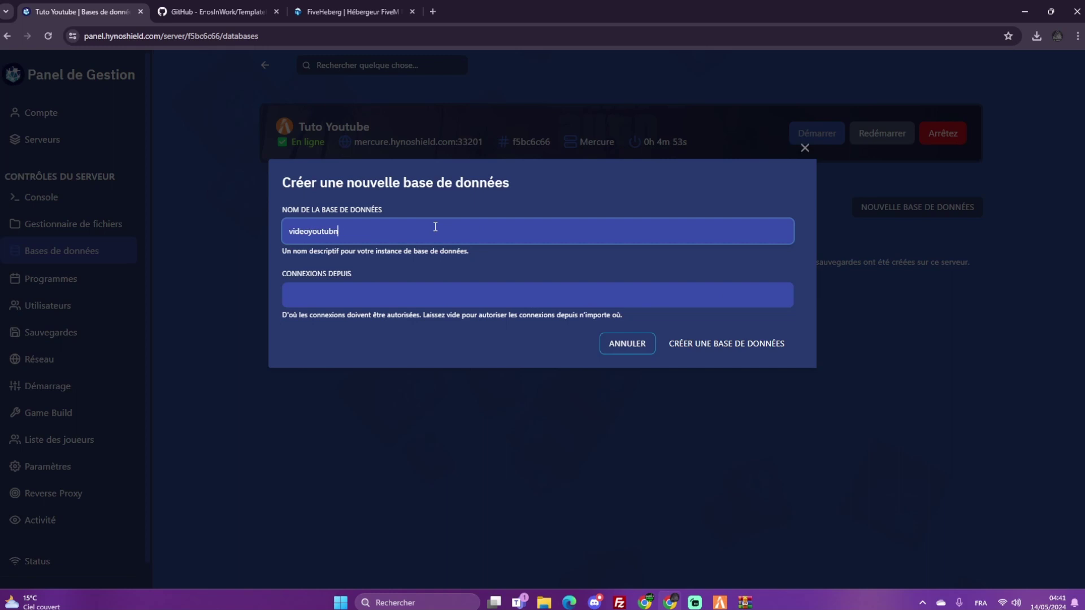
{"action": "left_click", "coordinate": [777, 348]}
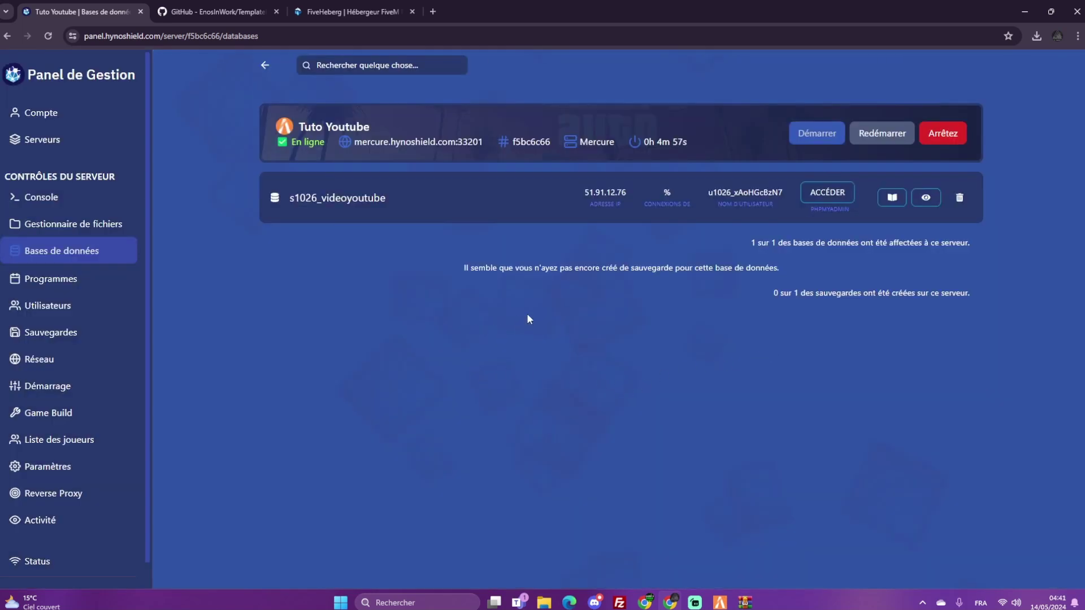
Open phpMyAdmin for the new database and paste in the copied database username
{"action": "left_click", "coordinate": [834, 195]}
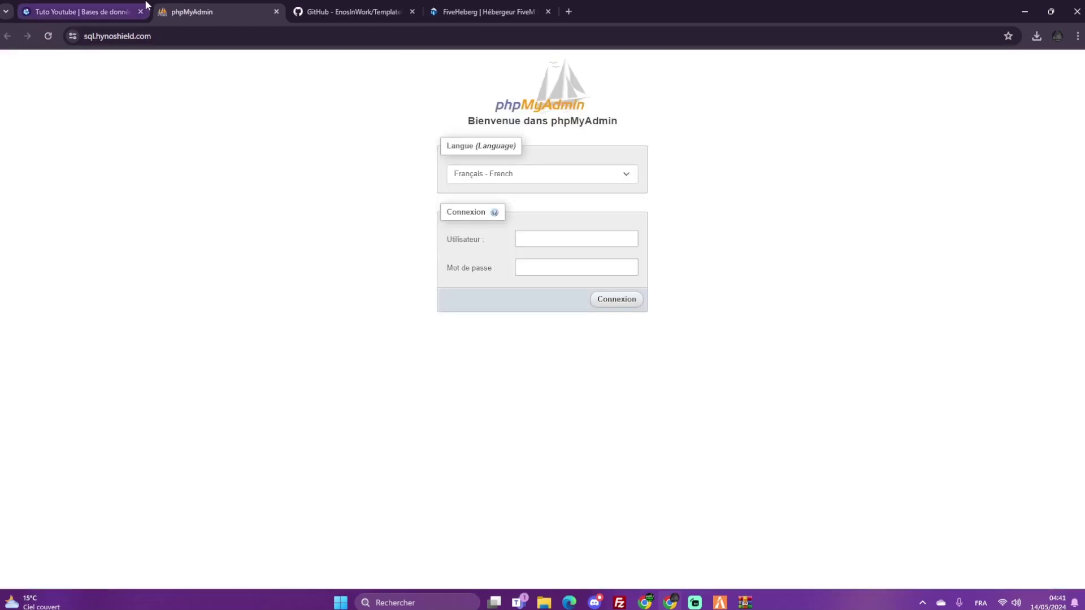
{"action": "left_click", "coordinate": [79, 12]}
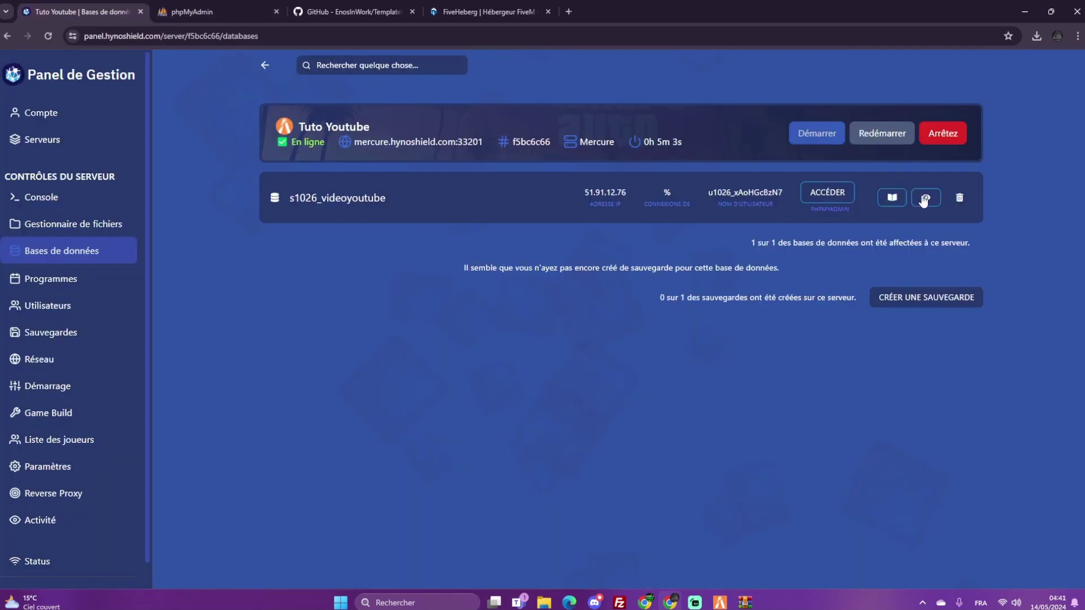
{"action": "left_click", "coordinate": [753, 196]}
{"action": "left_click", "coordinate": [247, 11]}
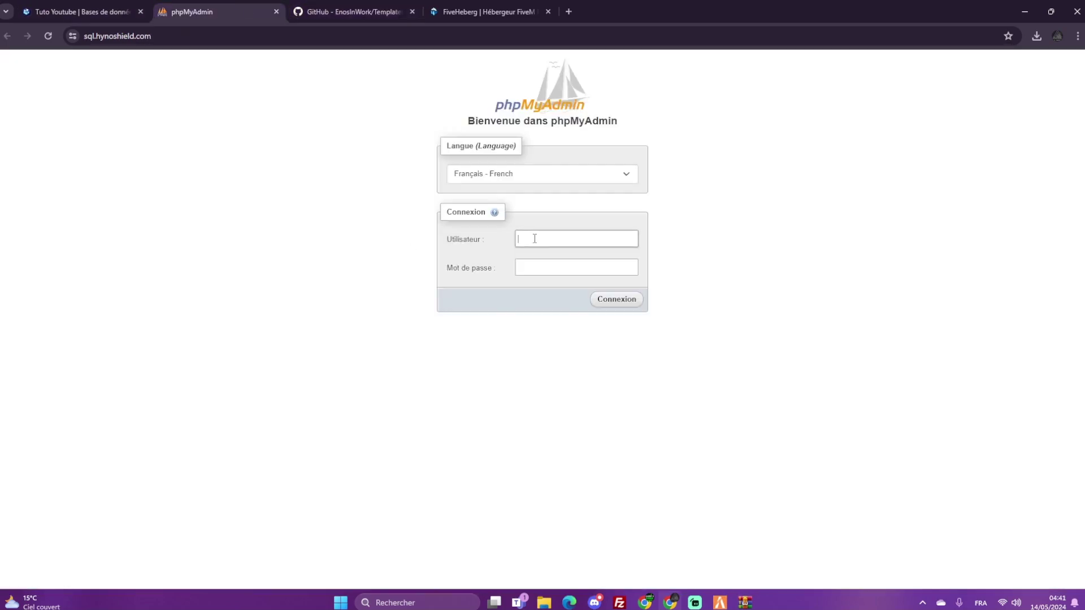
{"action": "key", "text": "ctrl+v"}
Paste the copied database password, log in, and open the empty s1026_videoyoutube database
{"action": "left_click", "coordinate": [79, 11]}
{"action": "left_click", "coordinate": [925, 198]}
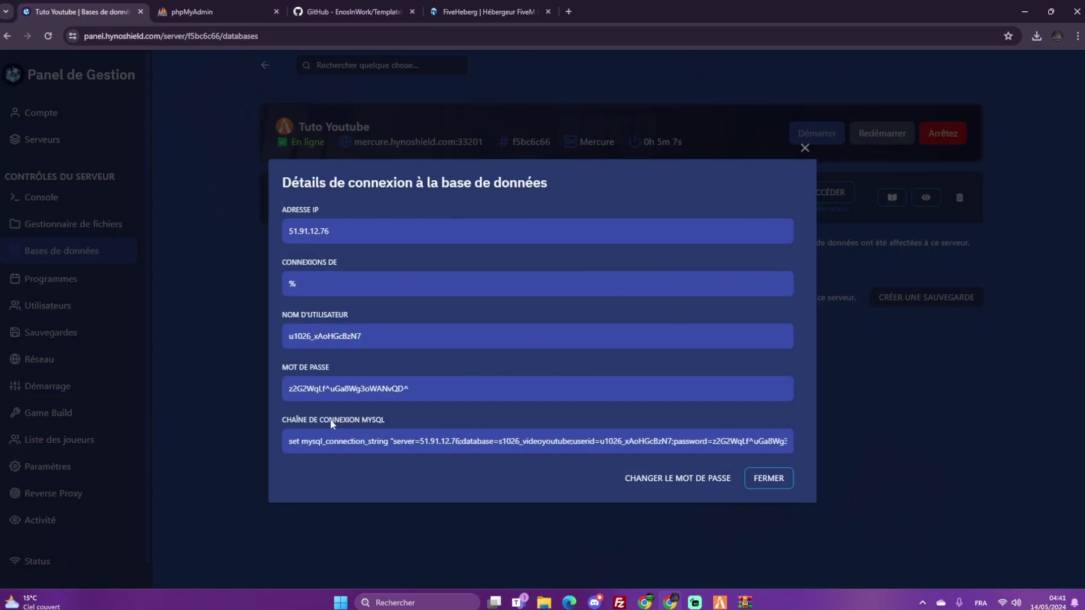
{"action": "left_click", "coordinate": [326, 389]}
{"action": "left_click", "coordinate": [255, 8]}
{"action": "left_click", "coordinate": [565, 267]}
{"action": "key", "text": "ctrl+v"}
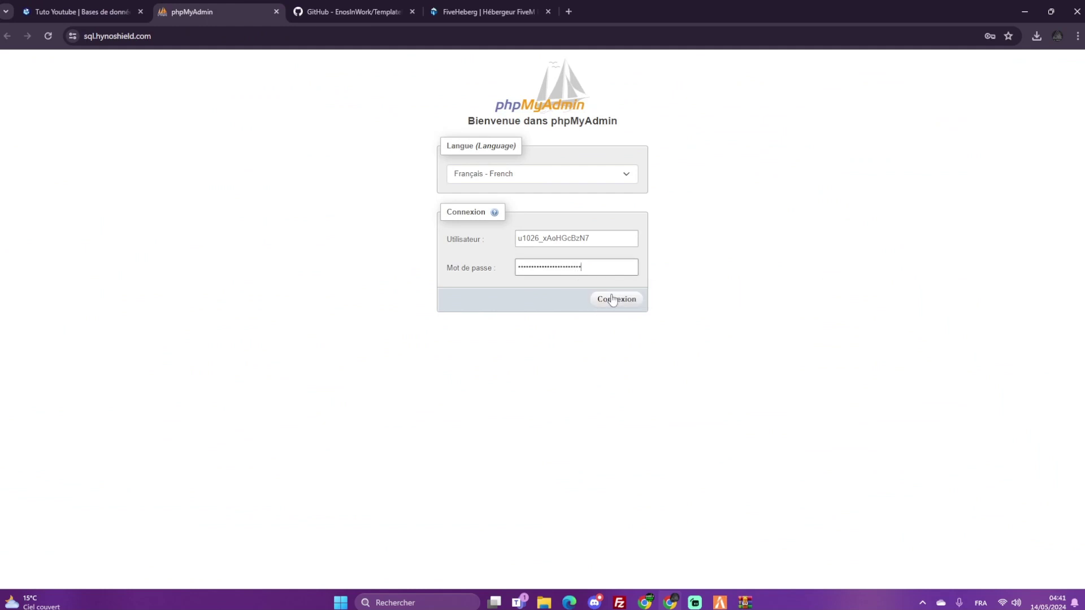
{"action": "left_click", "coordinate": [605, 298]}
{"action": "left_click", "coordinate": [980, 207]}
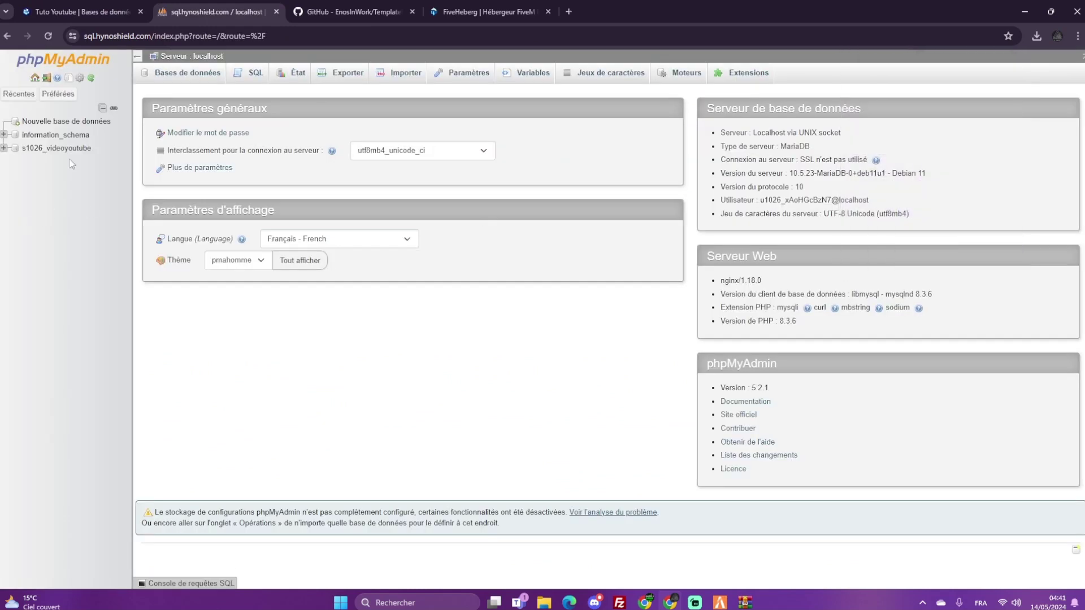
{"action": "left_click", "coordinate": [62, 148]}
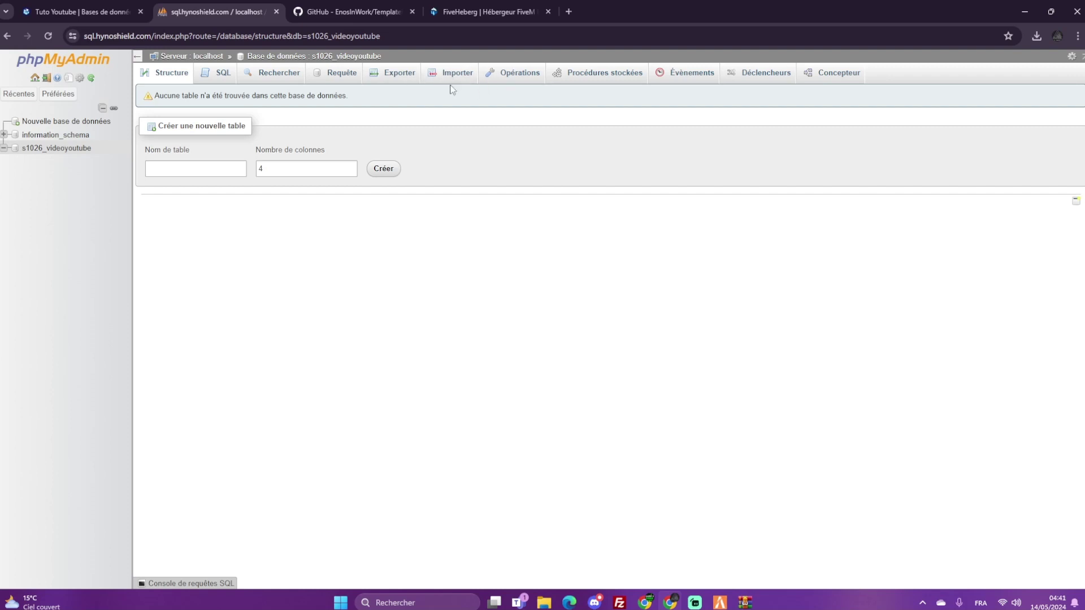
Drag newtemplate.sql from the WinRAR archive into Downloads, then open phpMyAdmin's Importer tab
{"action": "left_click", "coordinate": [745, 602]}
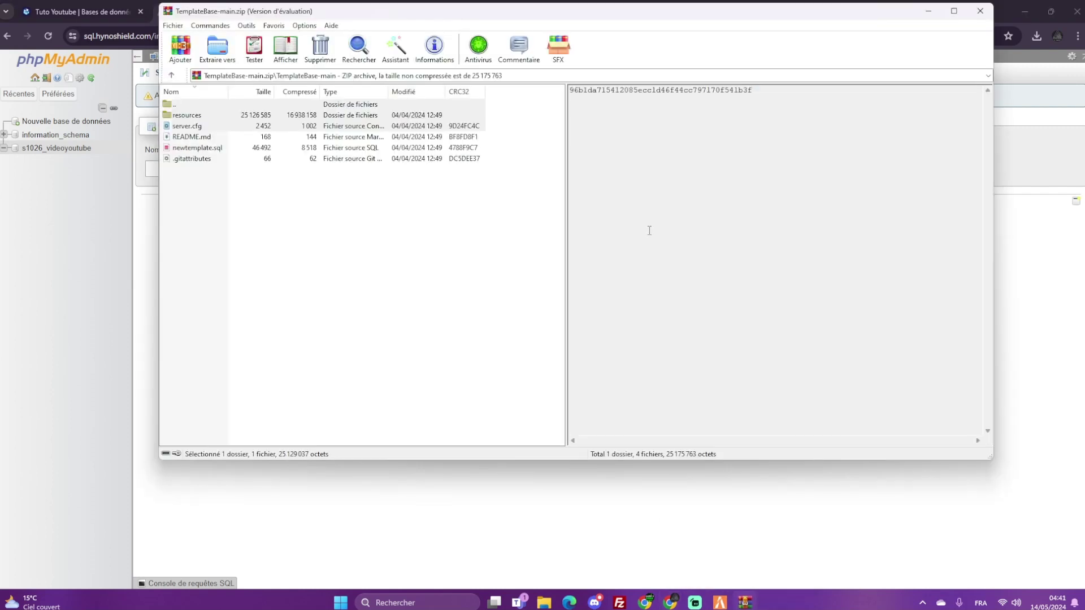
{"action": "left_click_drag", "start_coordinate": [341, 16], "coordinate": [510, 47]}
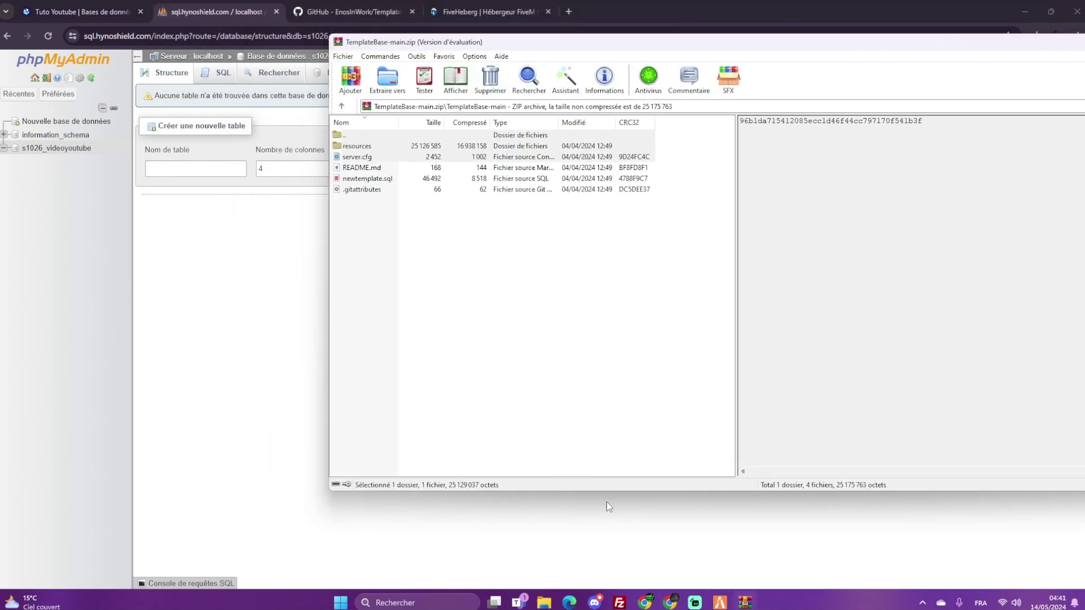
{"action": "left_click", "coordinate": [617, 603]}
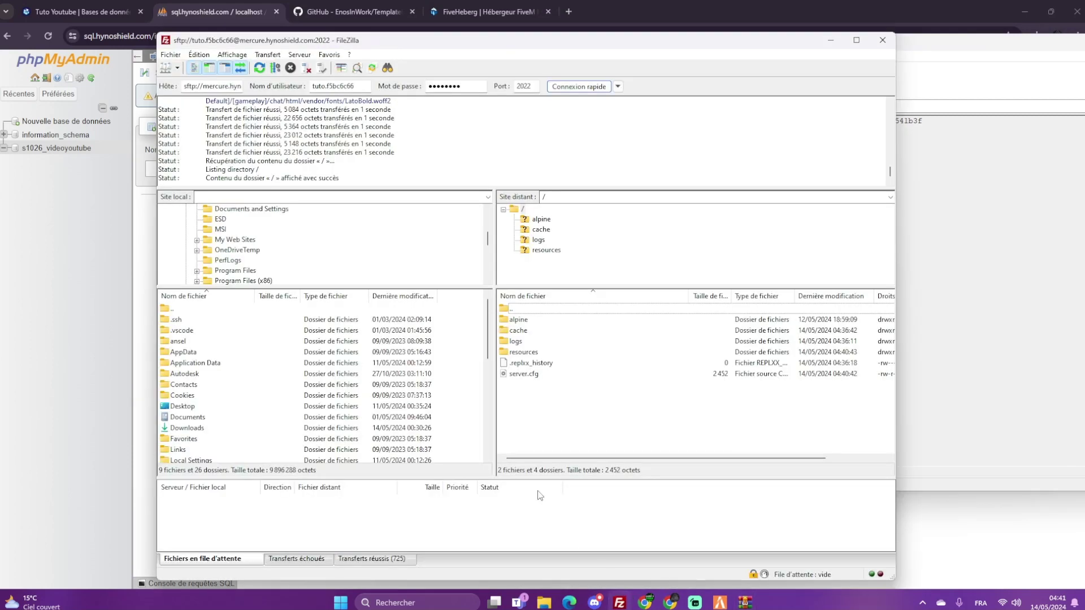
{"action": "double_click", "coordinate": [190, 428]}
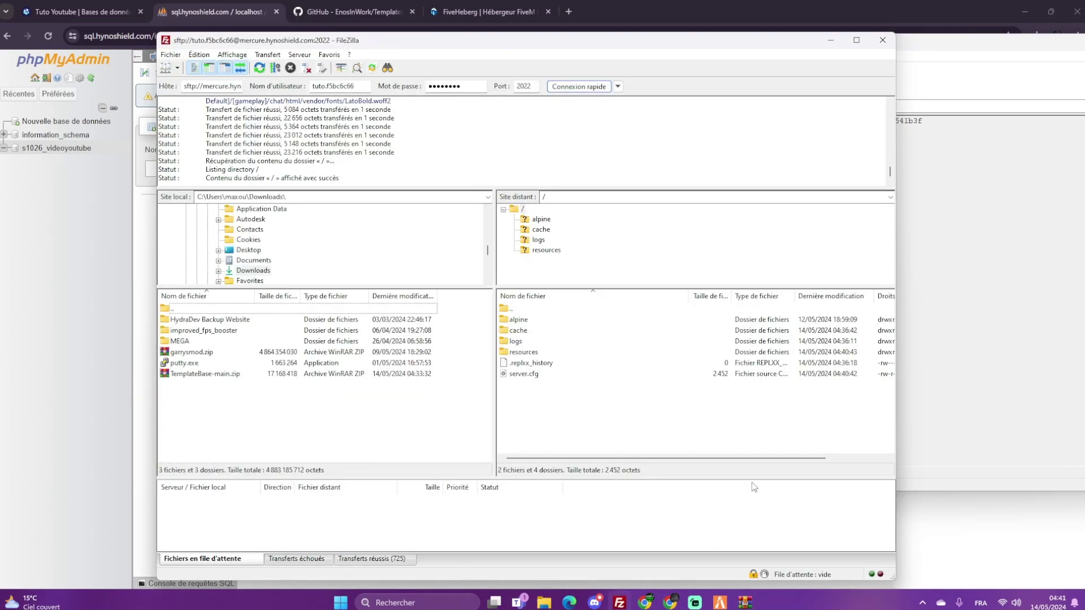
{"action": "left_click", "coordinate": [743, 603]}
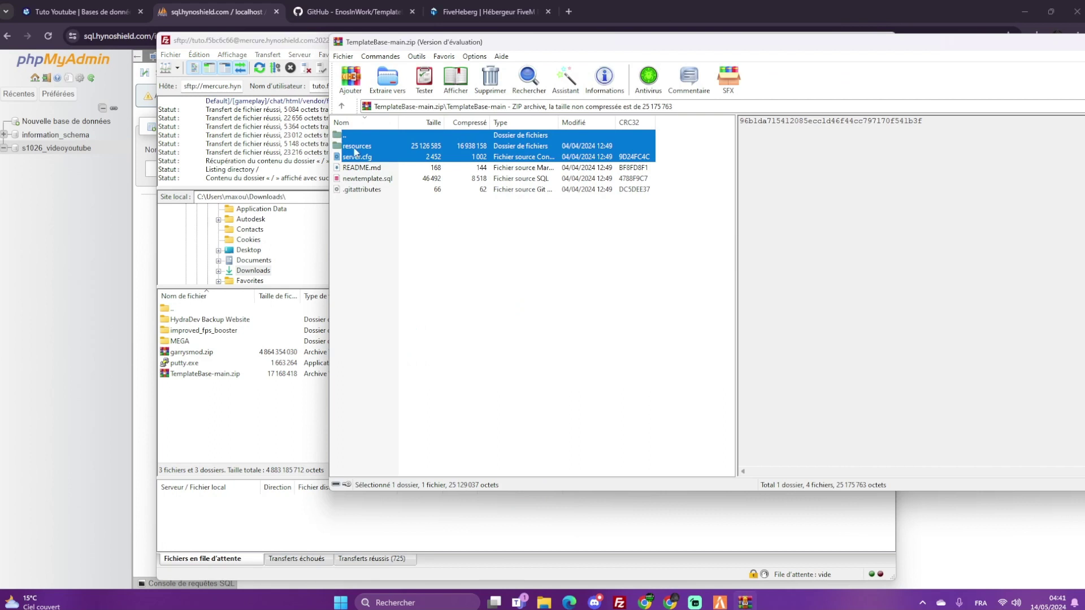
{"action": "left_click_drag", "start_coordinate": [367, 178], "coordinate": [276, 404]}
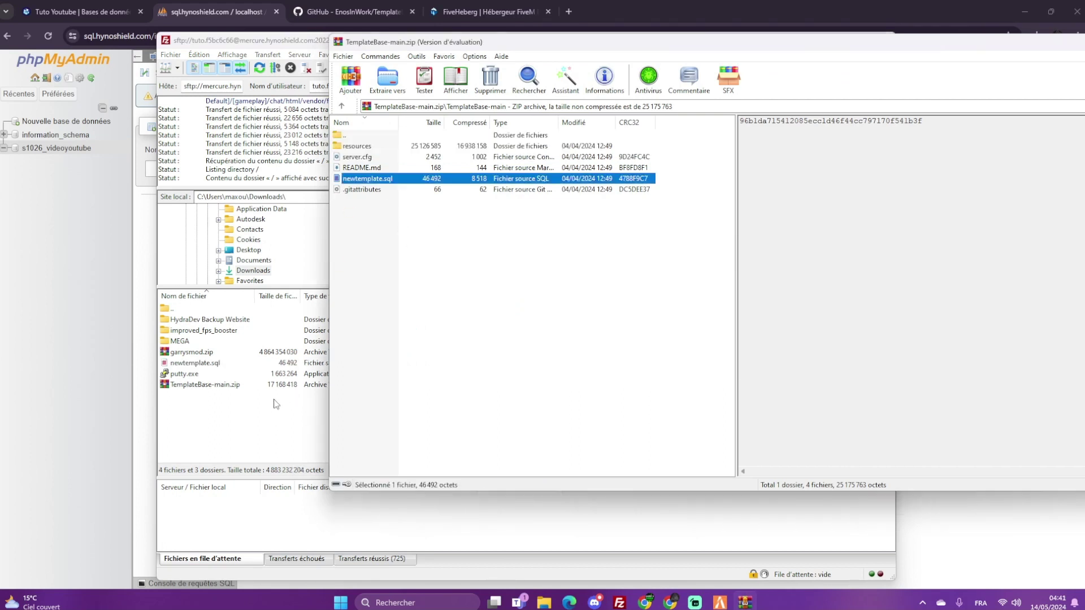
{"action": "left_click", "coordinate": [133, 373]}
{"action": "left_click", "coordinate": [458, 73]}
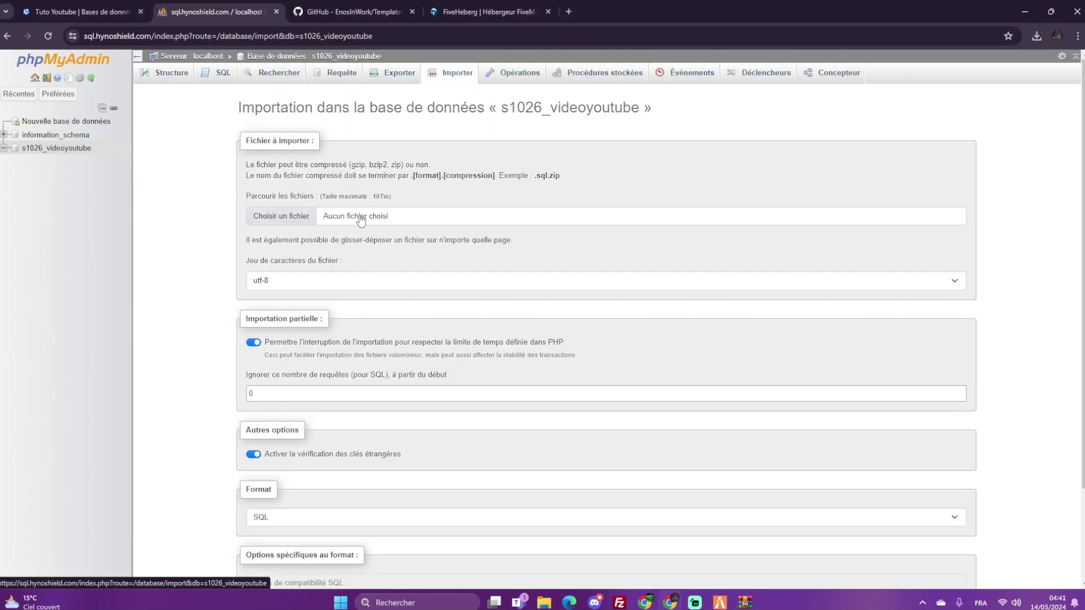
Import newtemplate.sql from Downloads into s1026_videoyoutube, creating its tables with 82 queries
{"action": "left_click", "coordinate": [293, 215]}
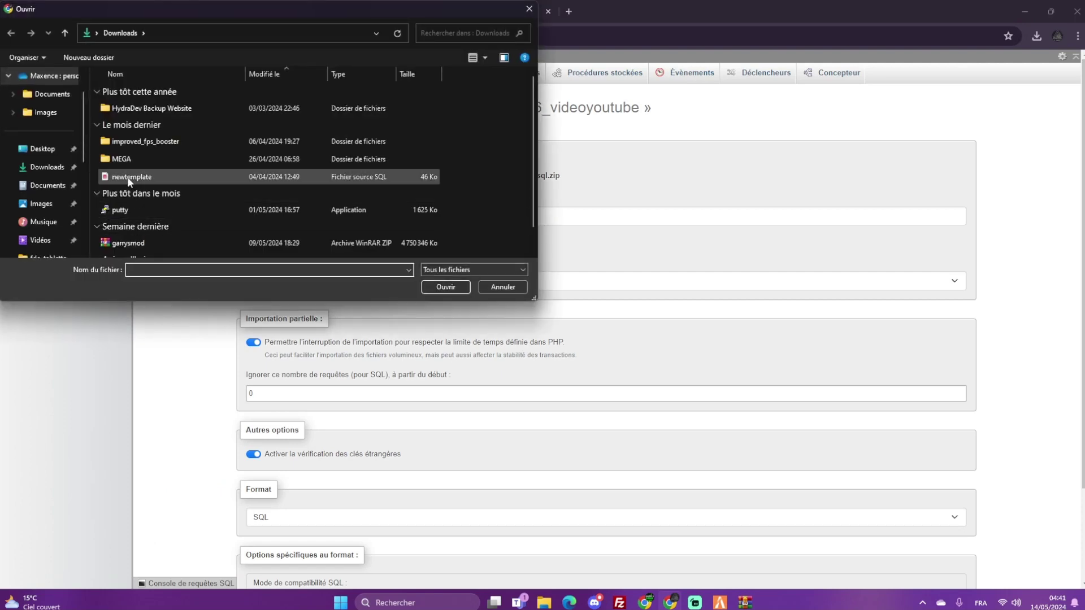
{"action": "double_click", "coordinate": [127, 177]}
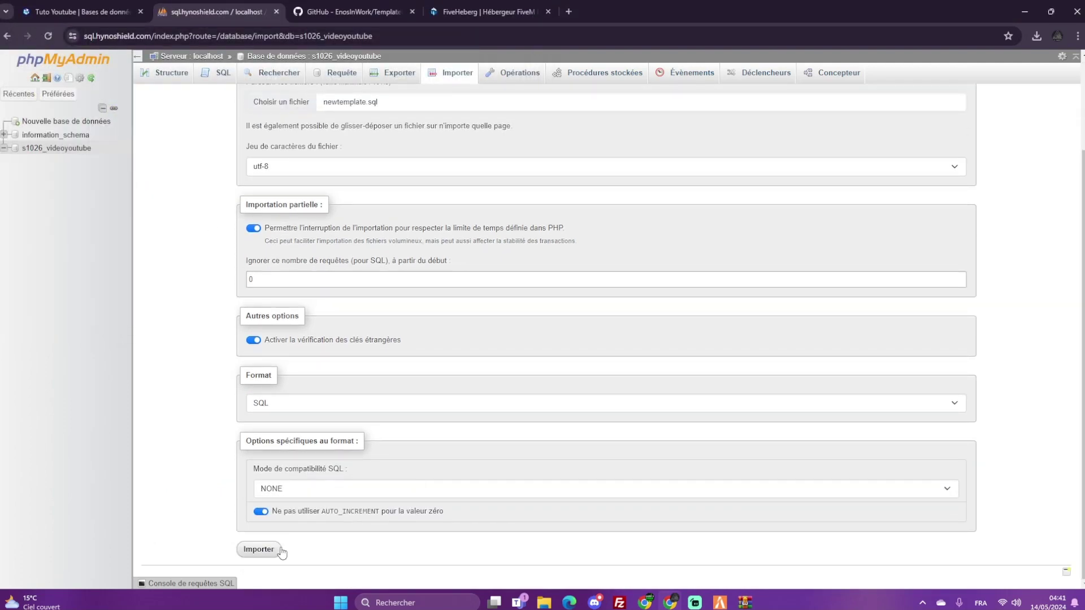
{"action": "left_click", "coordinate": [276, 550]}
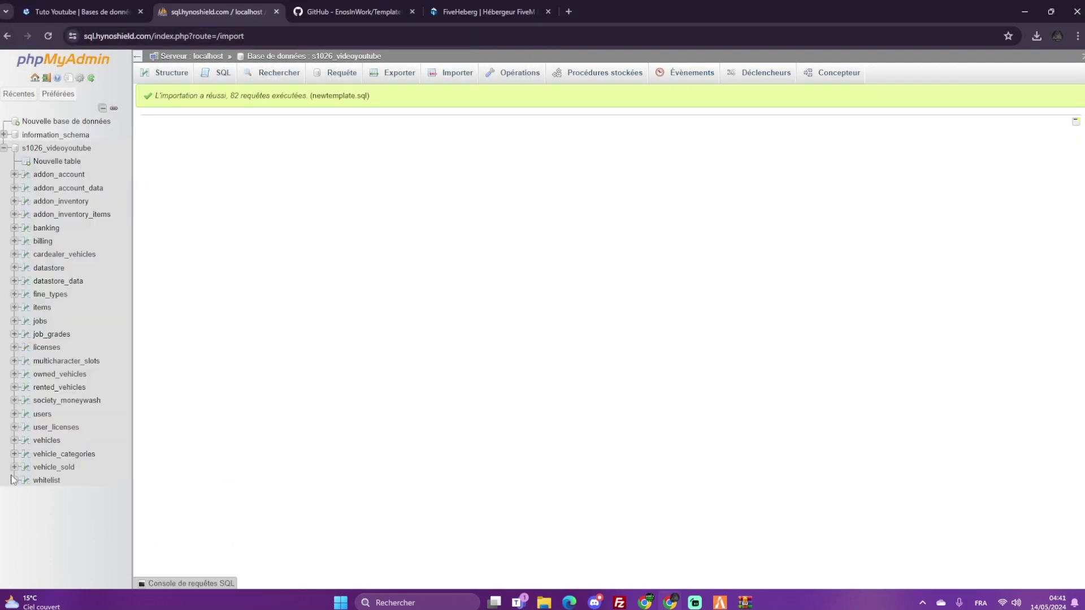
{"action": "left_click", "coordinate": [109, 4]}
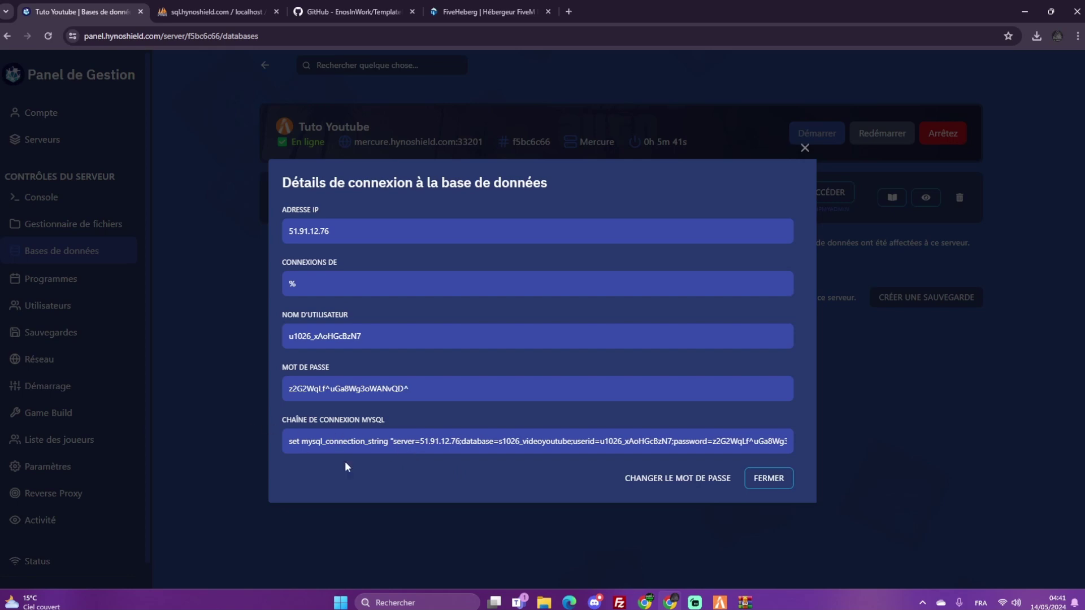
Copy the MySQL connection string, link s1026_videoyoutube to server.cfg, and review its connection details
{"action": "left_click", "coordinate": [394, 445]}
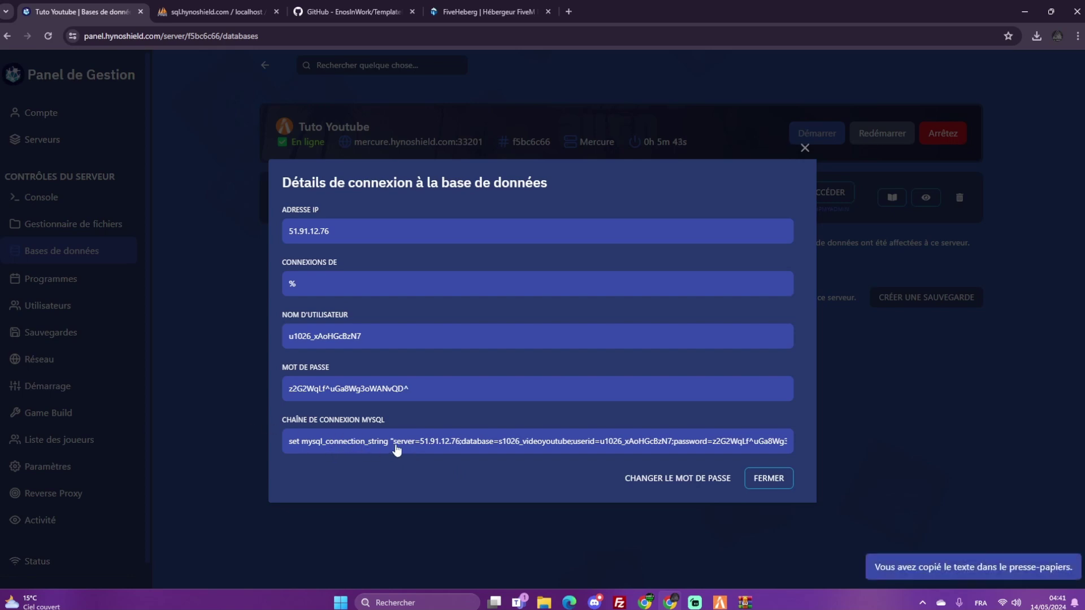
{"action": "left_click", "coordinate": [368, 447]}
{"action": "left_click", "coordinate": [872, 368]}
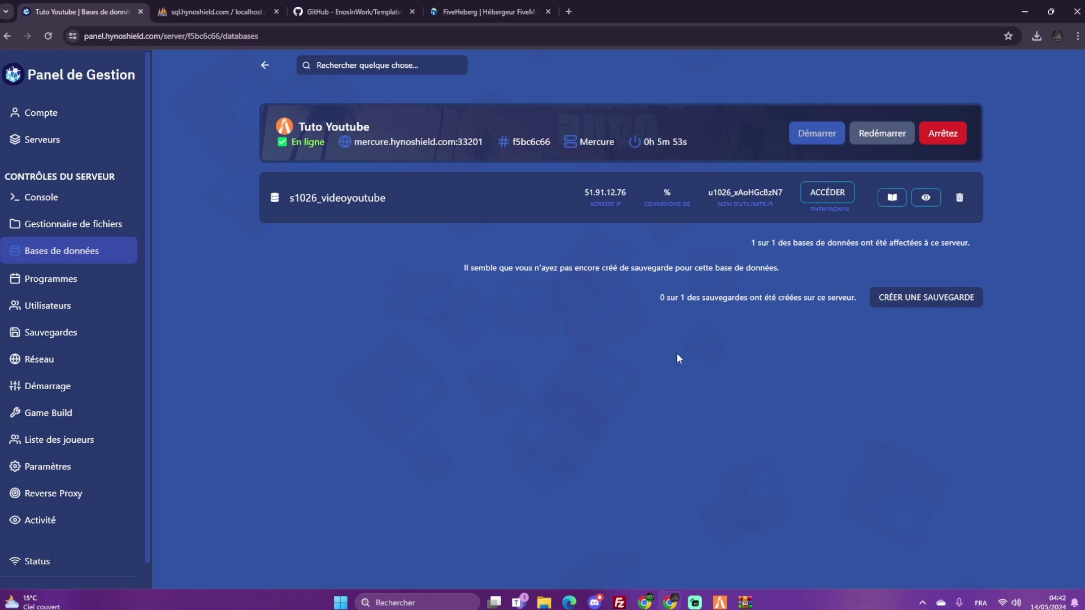
{"action": "left_click", "coordinate": [891, 199]}
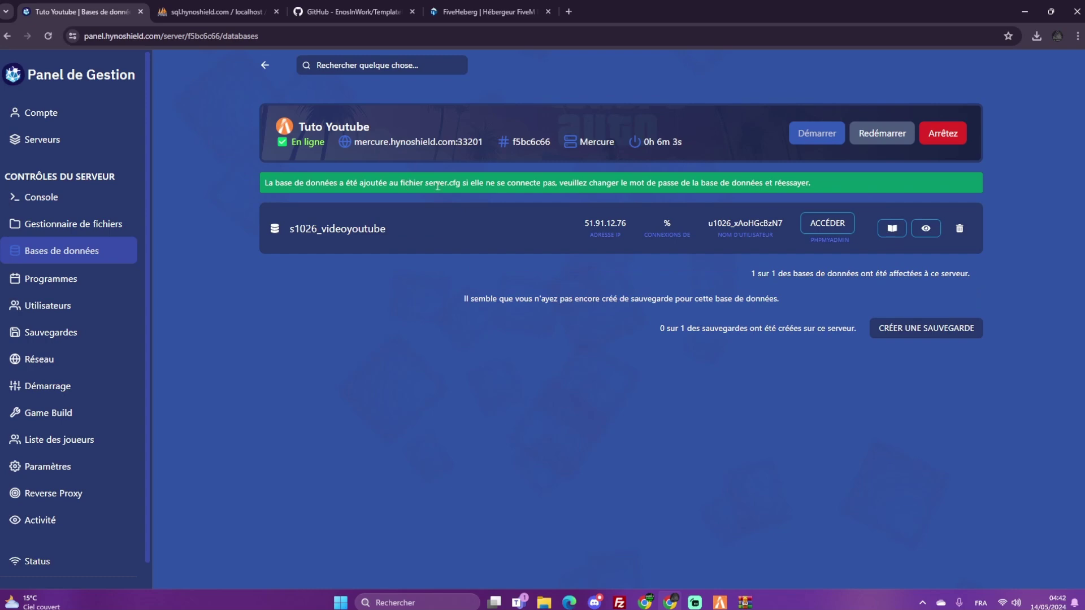
{"action": "left_click", "coordinate": [925, 228]}
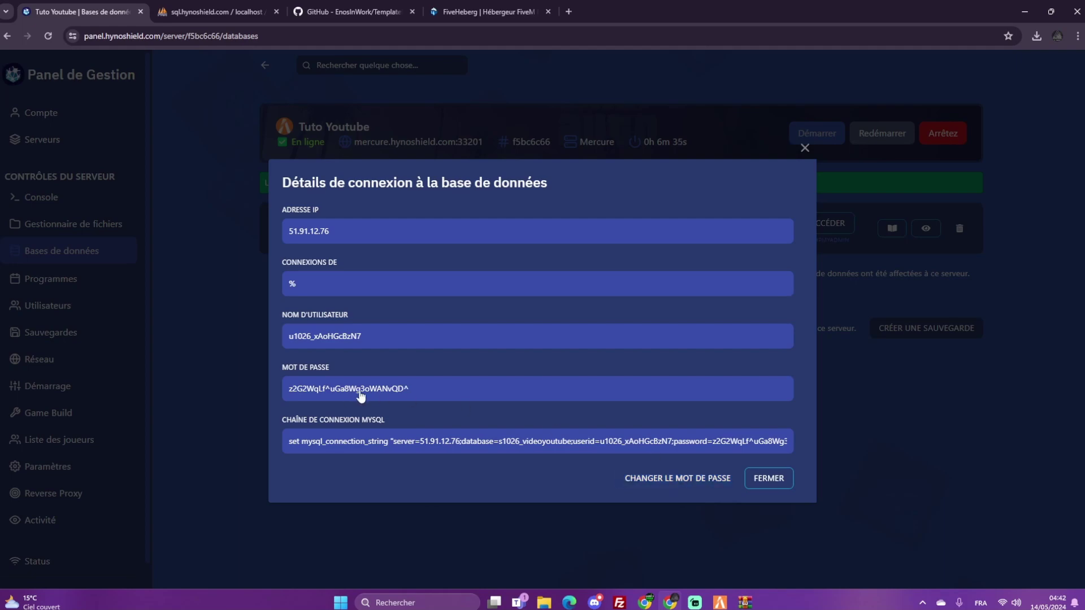
{"action": "left_click", "coordinate": [902, 424]}
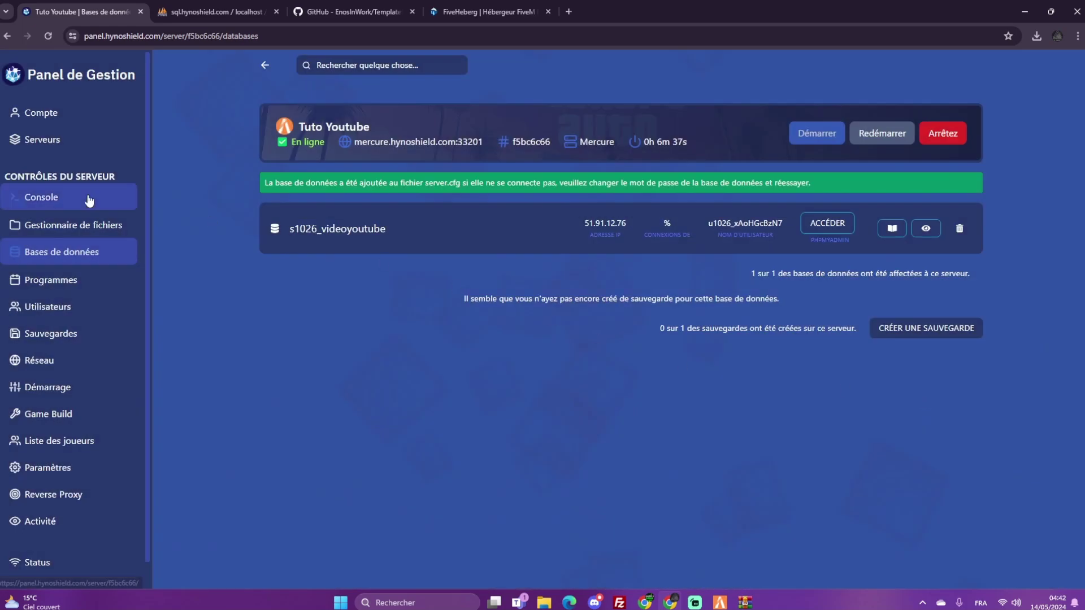
{"action": "left_click", "coordinate": [85, 199]}
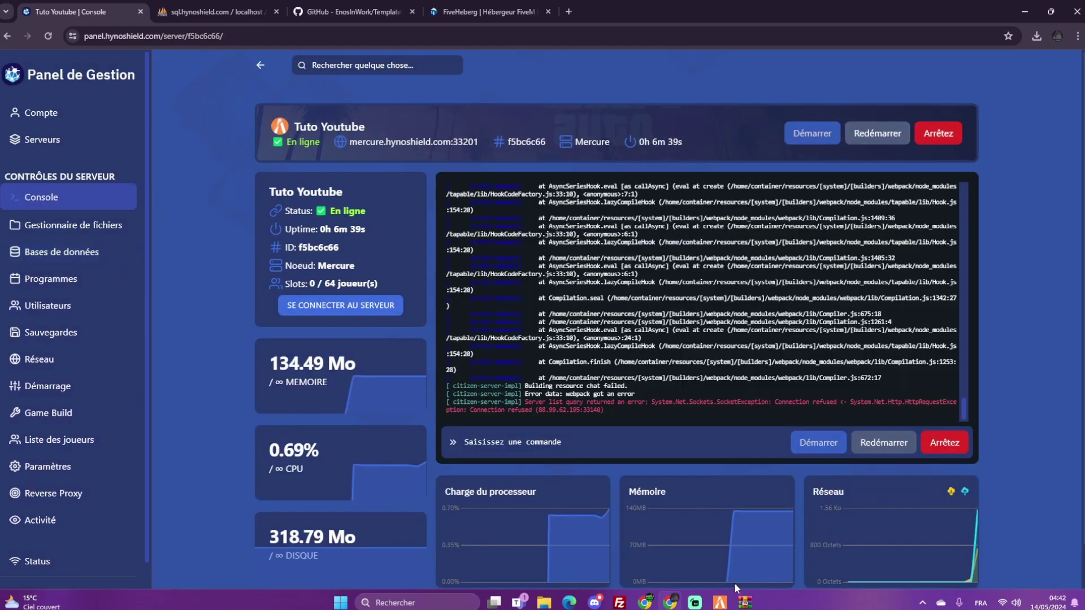
Glance at FileZilla, restart the Tuto Youtube server from its console, then open its file manager
{"action": "left_click", "coordinate": [619, 602]}
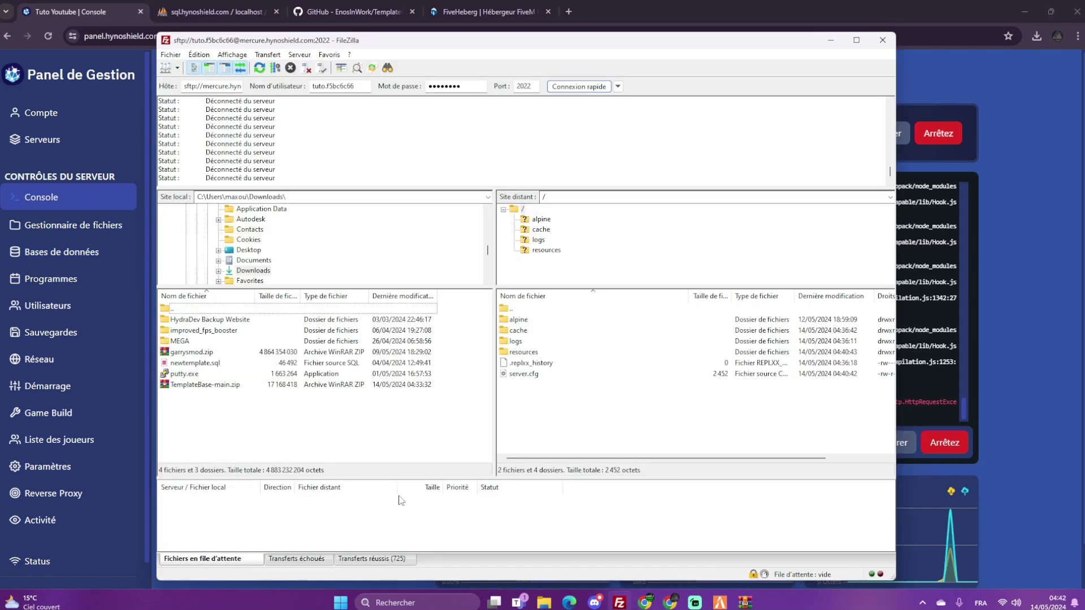
{"action": "left_click", "coordinate": [1037, 475]}
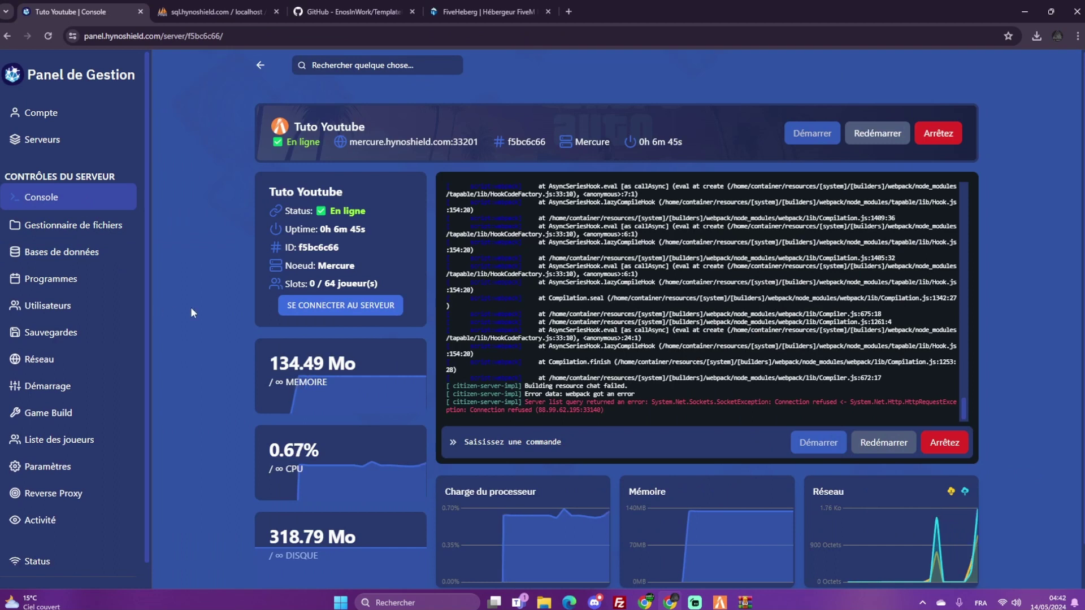
{"action": "left_click", "coordinate": [891, 450]}
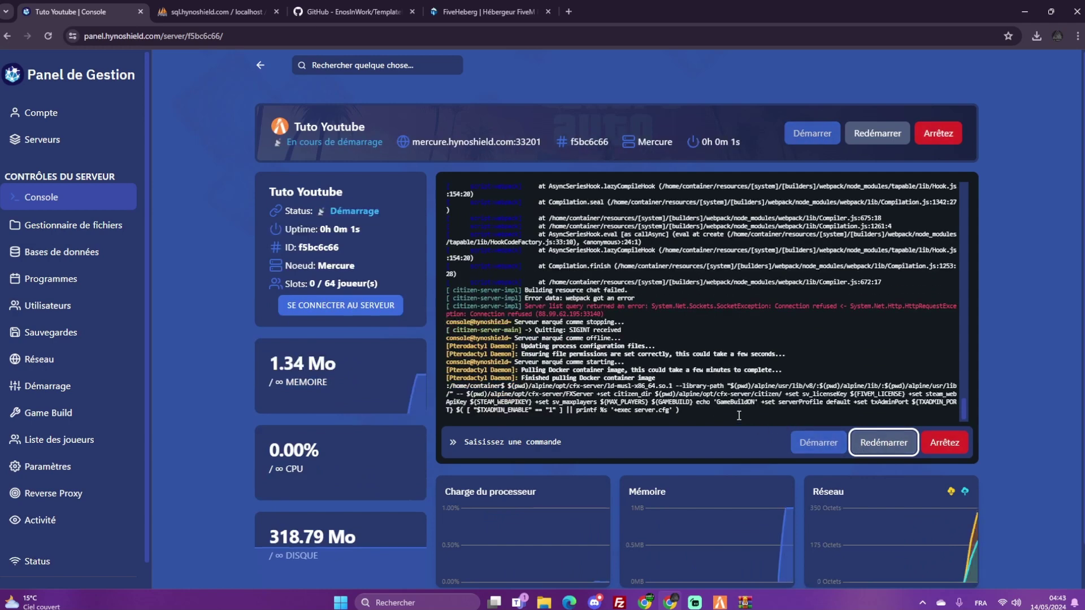
{"action": "left_click", "coordinate": [72, 224]}
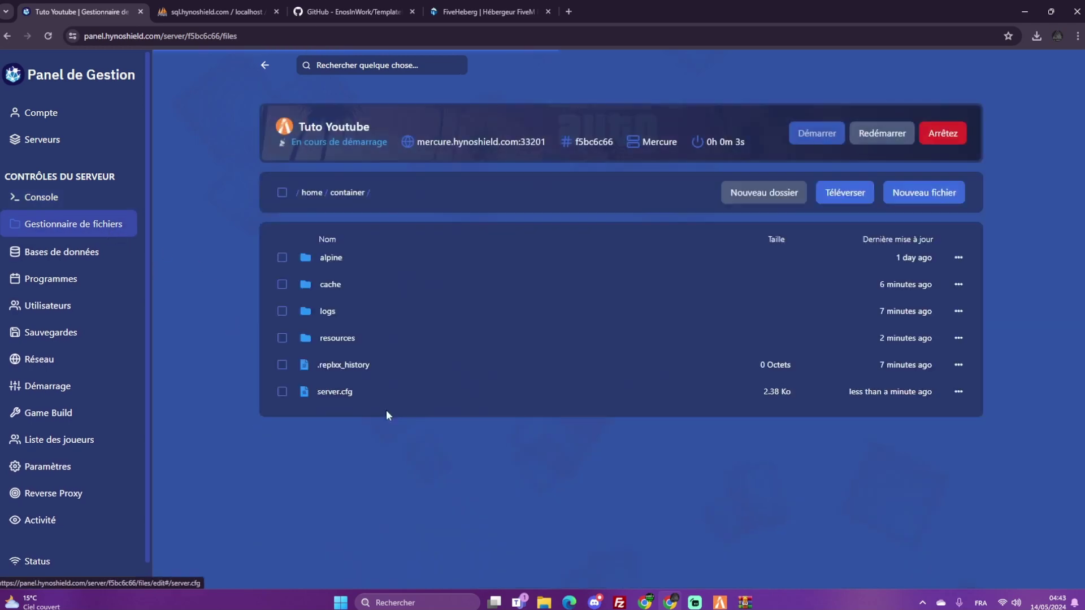
Open server.cfg and highlight the mysql_connection_string line at its end
{"action": "left_click", "coordinate": [323, 398]}
{"action": "scroll", "coordinate": [424, 339], "scroll_direction": "down", "scroll_amount": 3}
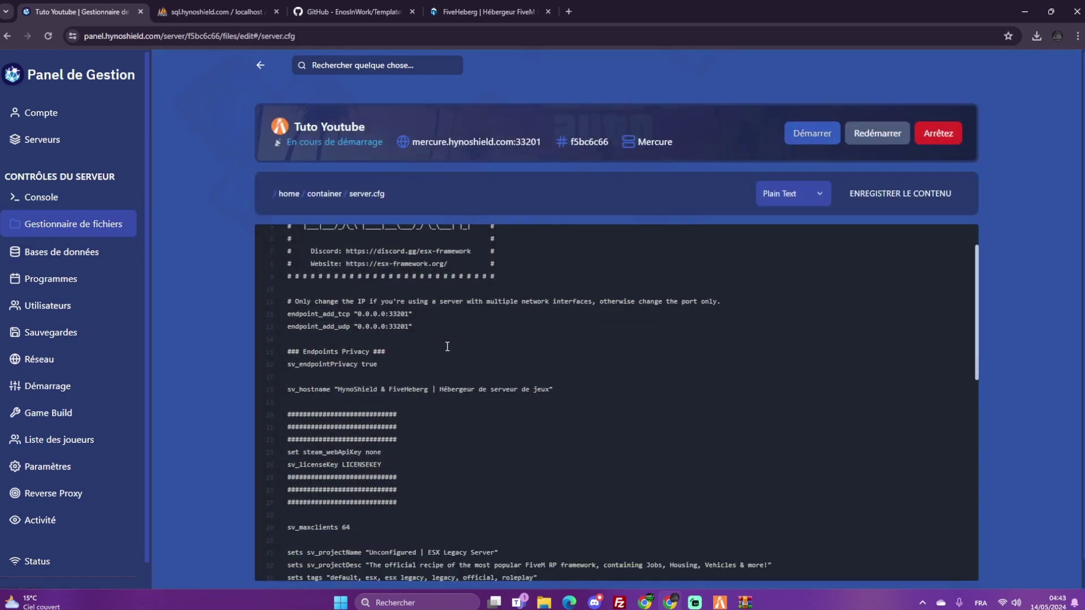
{"action": "scroll", "coordinate": [443, 345], "scroll_direction": "down", "scroll_amount": 7}
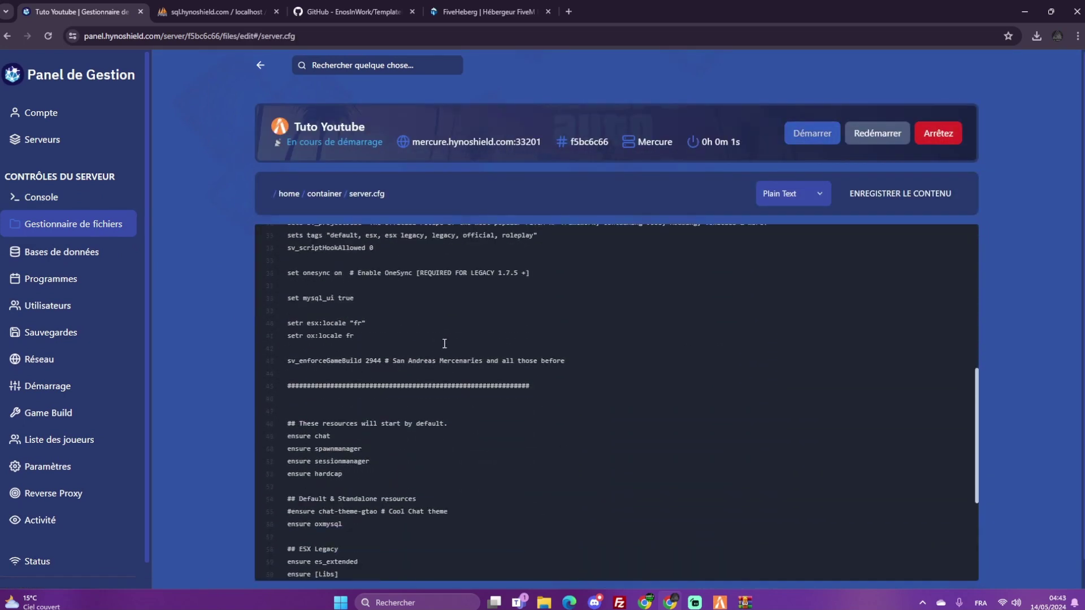
{"action": "scroll", "coordinate": [452, 356], "scroll_direction": "down", "scroll_amount": 1}
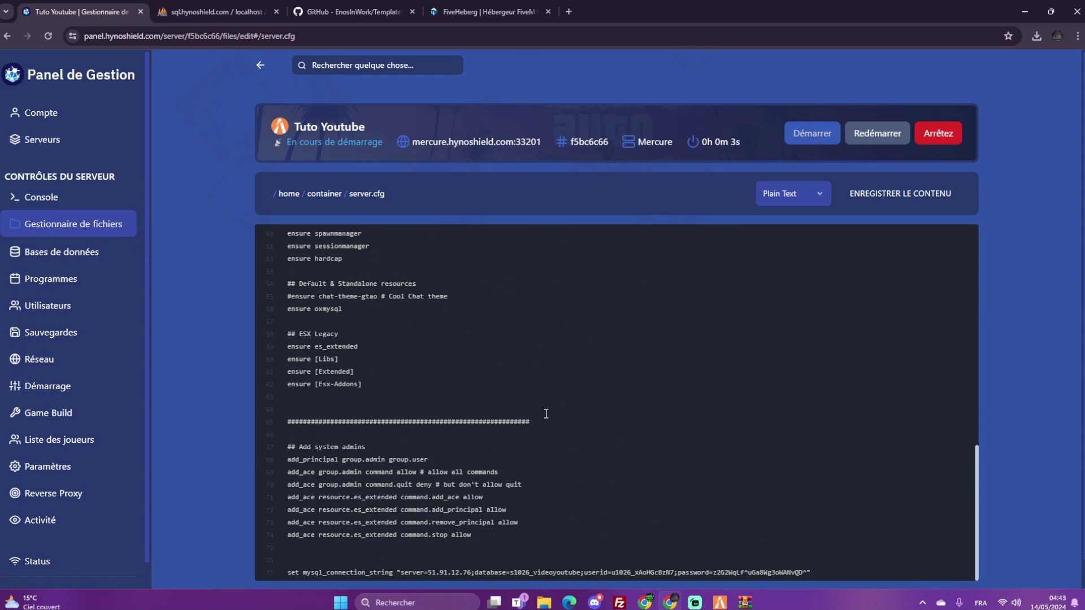
{"action": "left_click_drag", "start_coordinate": [817, 566], "coordinate": [285, 571]}
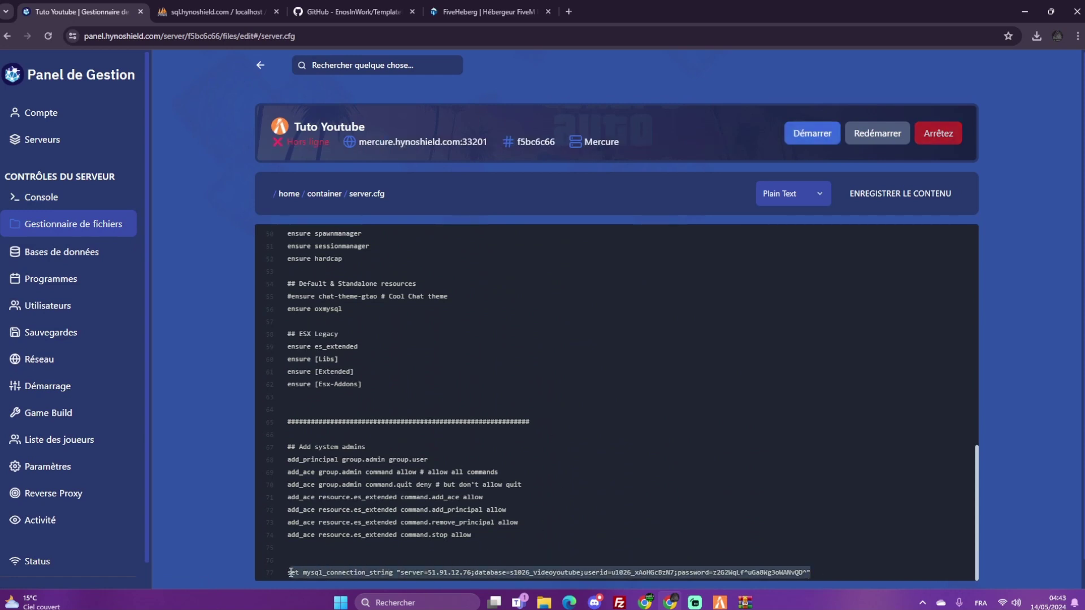
Highlight the server's project name value in server.cfg
{"action": "scroll", "coordinate": [463, 402], "scroll_direction": "up", "scroll_amount": 4}
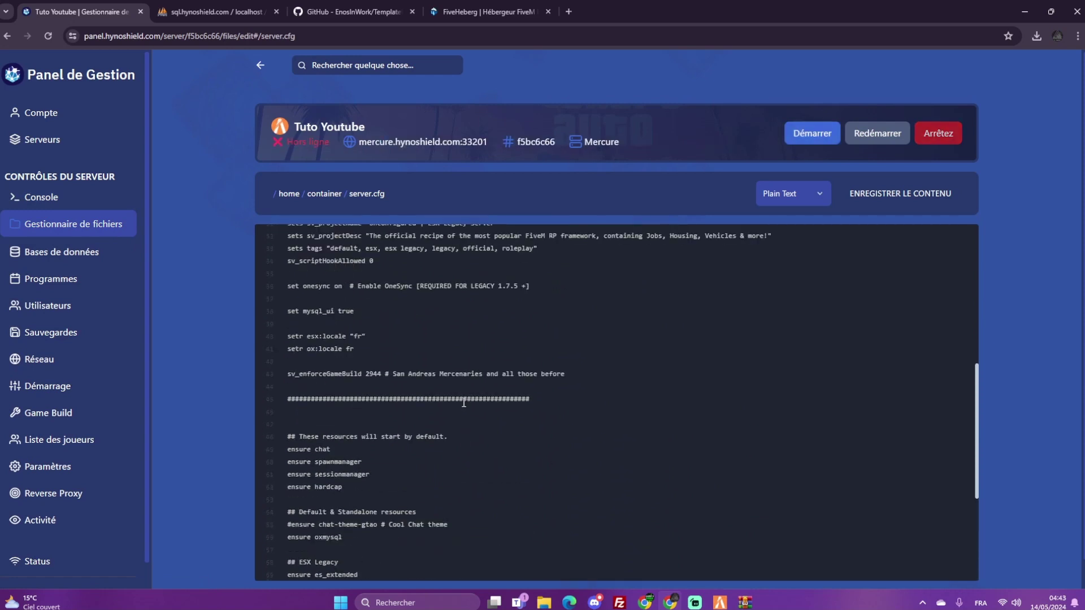
{"action": "scroll", "coordinate": [462, 400], "scroll_direction": "up", "scroll_amount": 1}
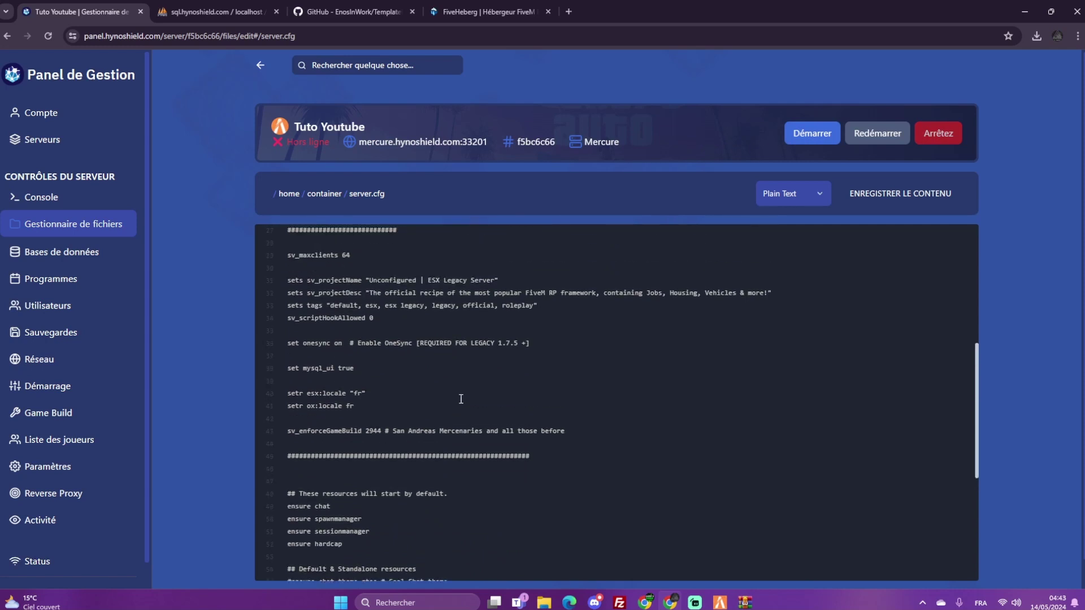
{"action": "scroll", "coordinate": [458, 399], "scroll_direction": "up", "scroll_amount": 1}
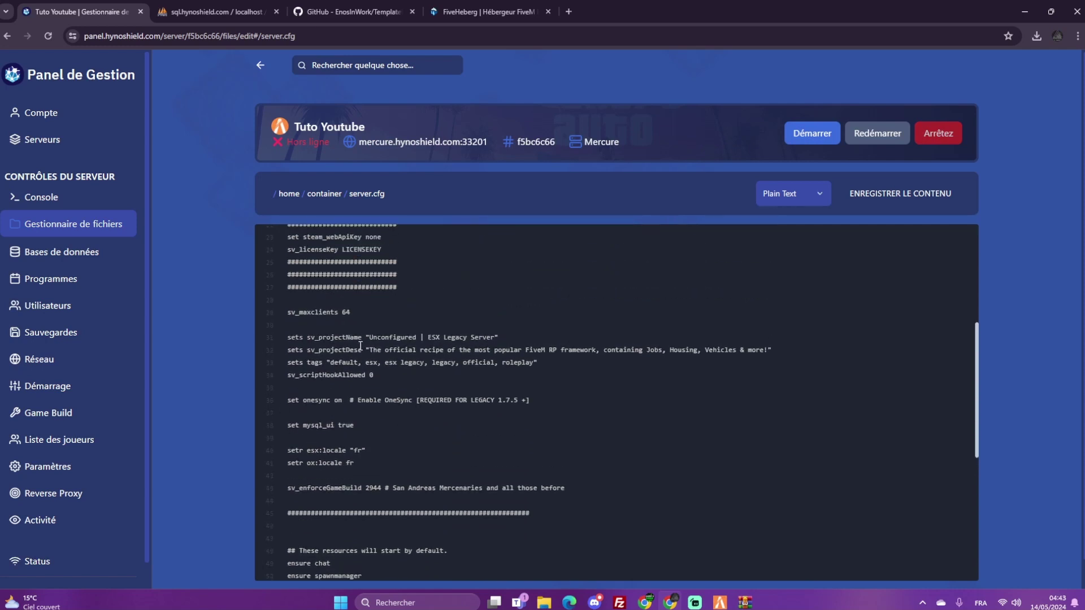
{"action": "left_click_drag", "start_coordinate": [362, 337], "coordinate": [498, 337]}
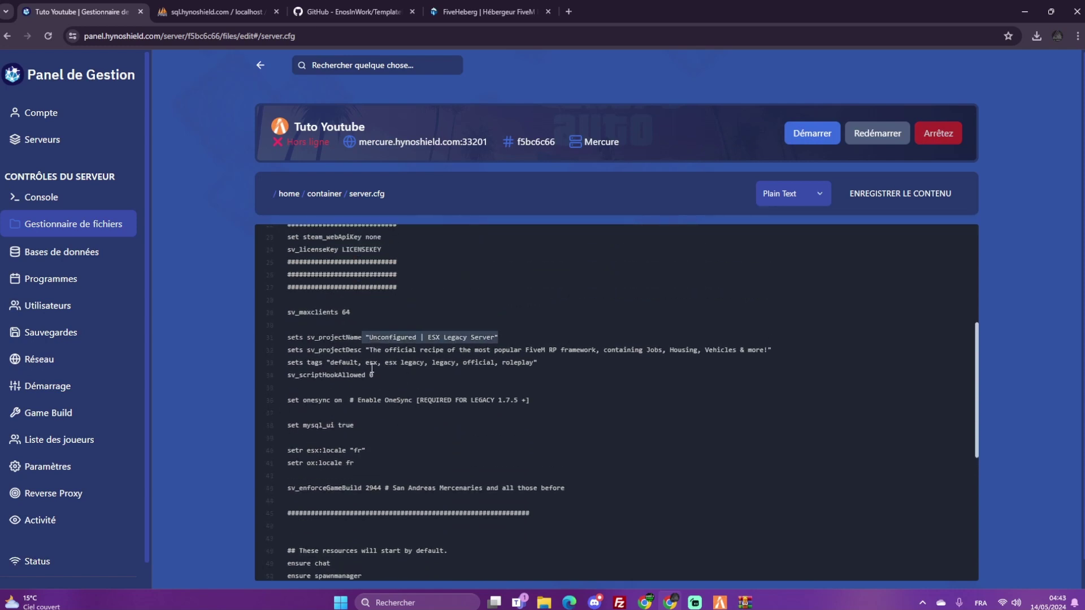
Highlight the steam_webApiKey and sv_licenseKey lines
{"action": "scroll", "coordinate": [415, 418], "scroll_direction": "up", "scroll_amount": 3}
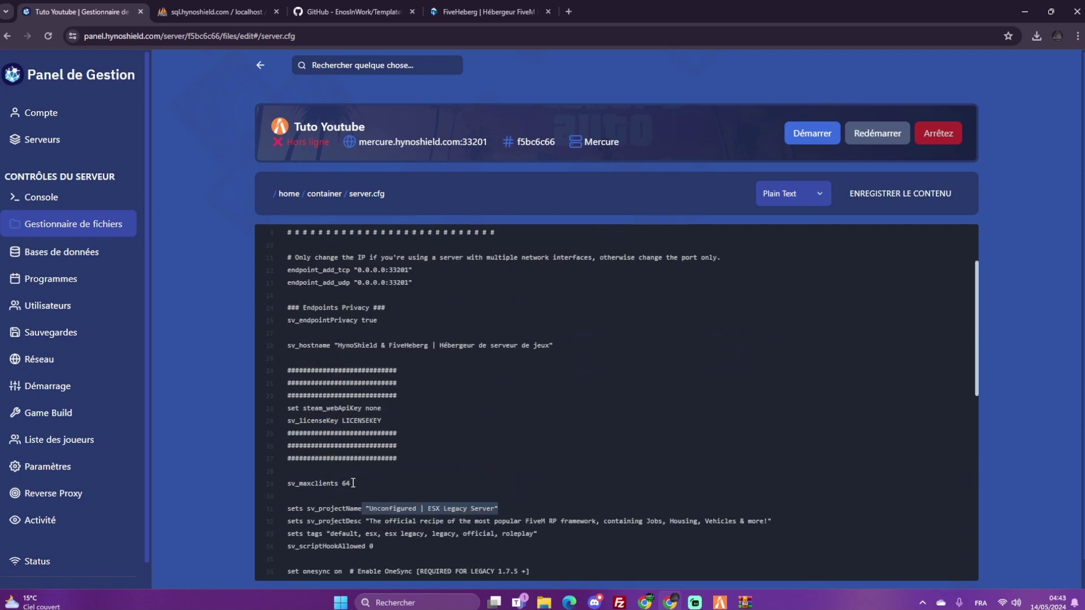
{"action": "left_click_drag", "start_coordinate": [351, 483], "coordinate": [309, 484]}
{"action": "double_click", "coordinate": [325, 420]}
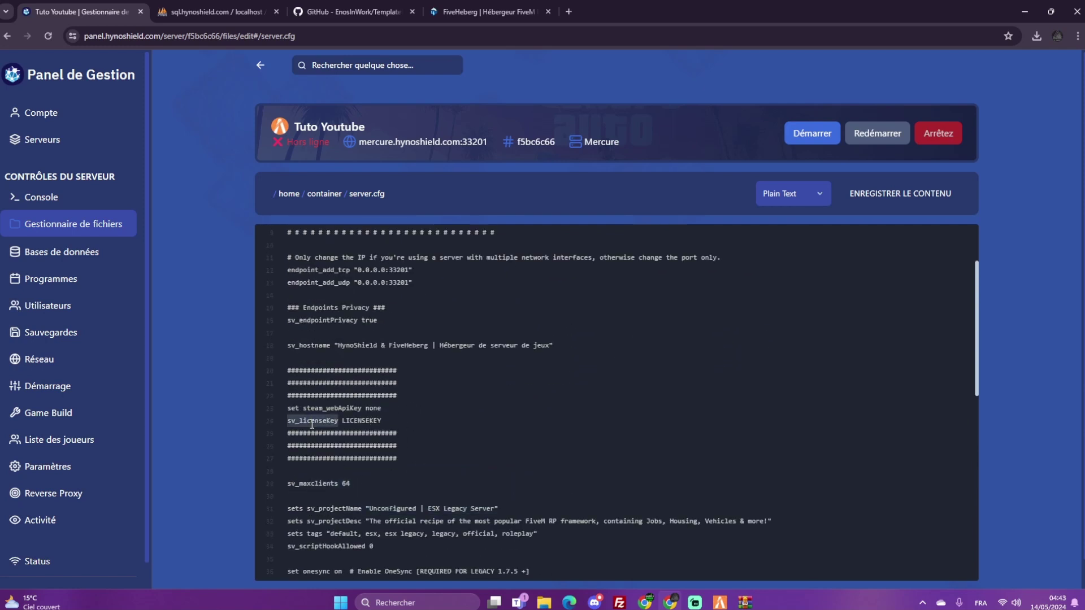
{"action": "double_click", "coordinate": [331, 408]}
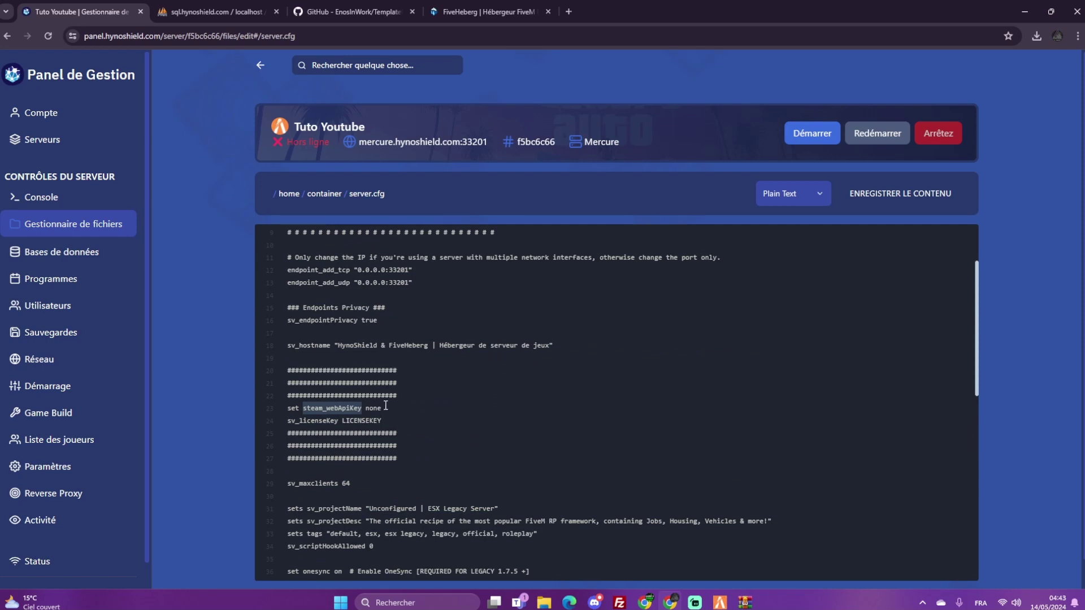
{"action": "left_click_drag", "start_coordinate": [389, 421], "coordinate": [270, 406]}
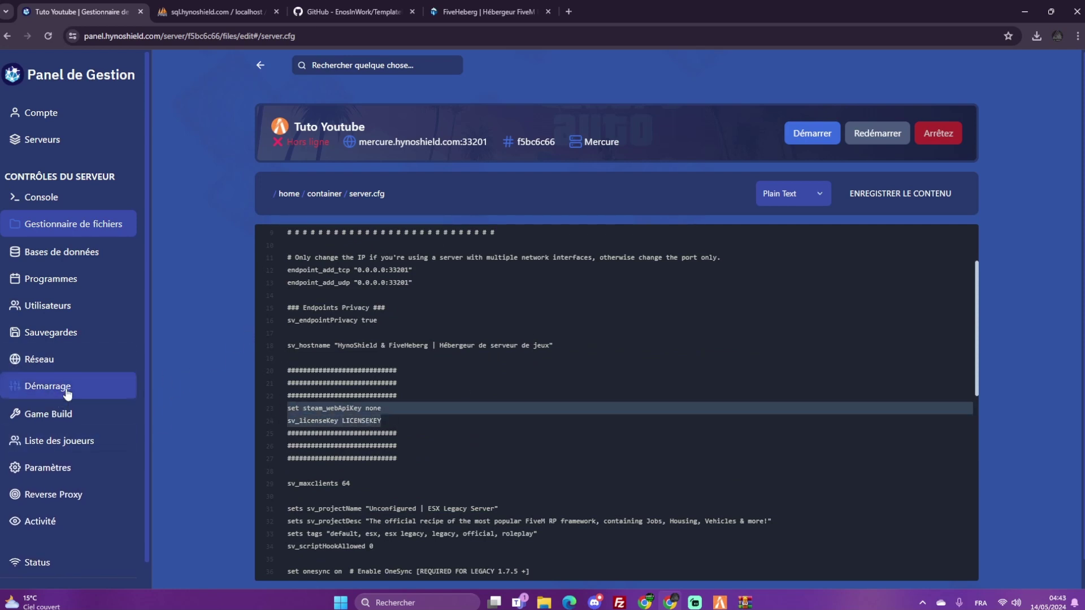
Review the FiveM license field and its keymaster link in the startup settings
{"action": "left_click", "coordinate": [89, 389]}
{"action": "scroll", "coordinate": [287, 401], "scroll_direction": "down", "scroll_amount": 2}
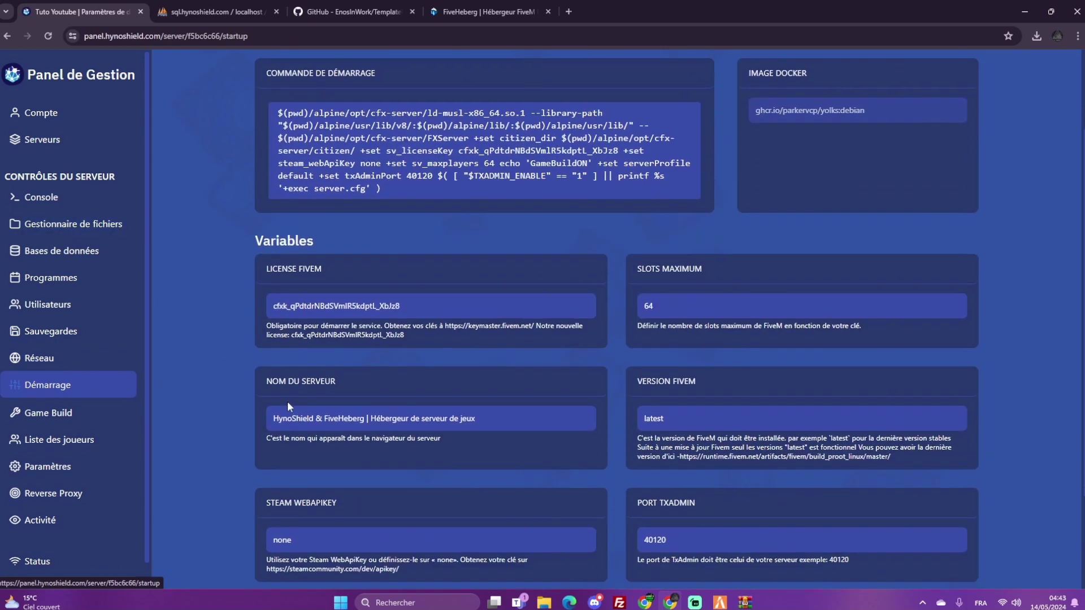
{"action": "scroll", "coordinate": [412, 330], "scroll_direction": "down", "scroll_amount": 1}
{"action": "left_click_drag", "start_coordinate": [422, 249], "coordinate": [273, 242]}
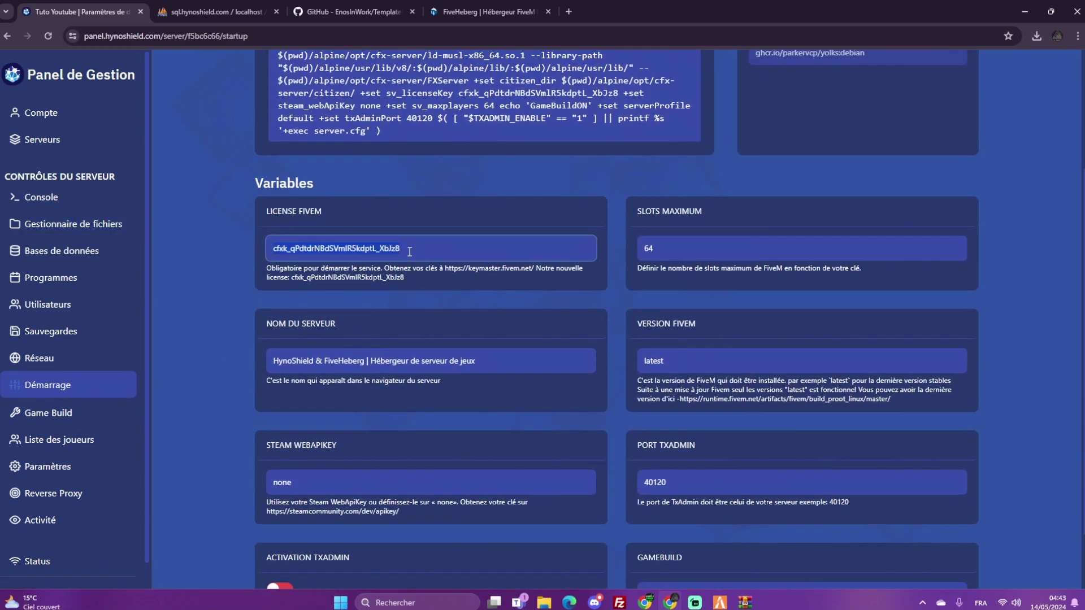
{"action": "left_click", "coordinate": [535, 266]}
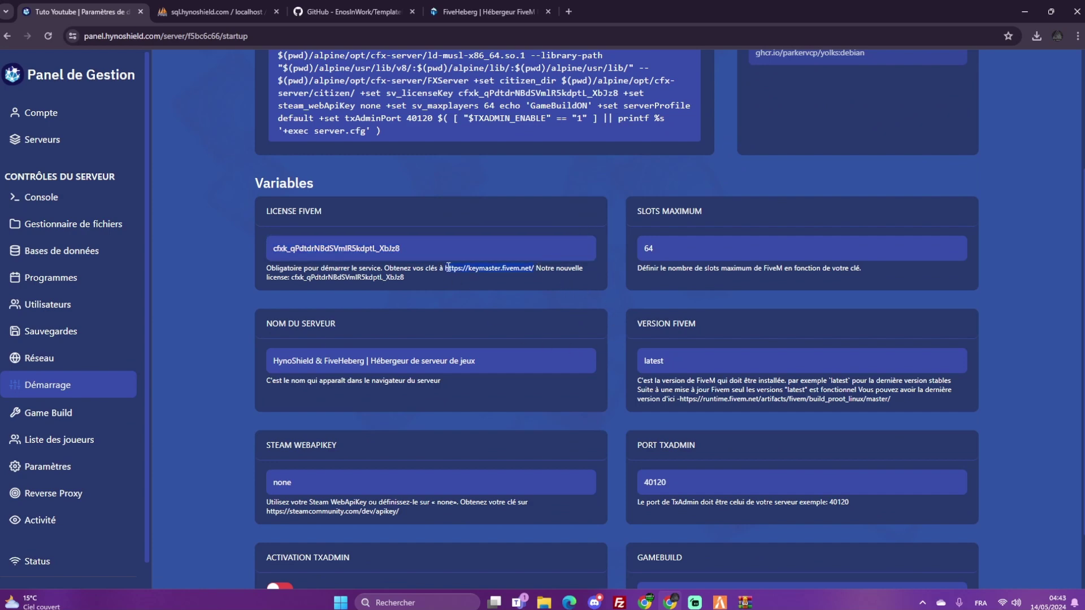
{"action": "right_click", "coordinate": [491, 269]}
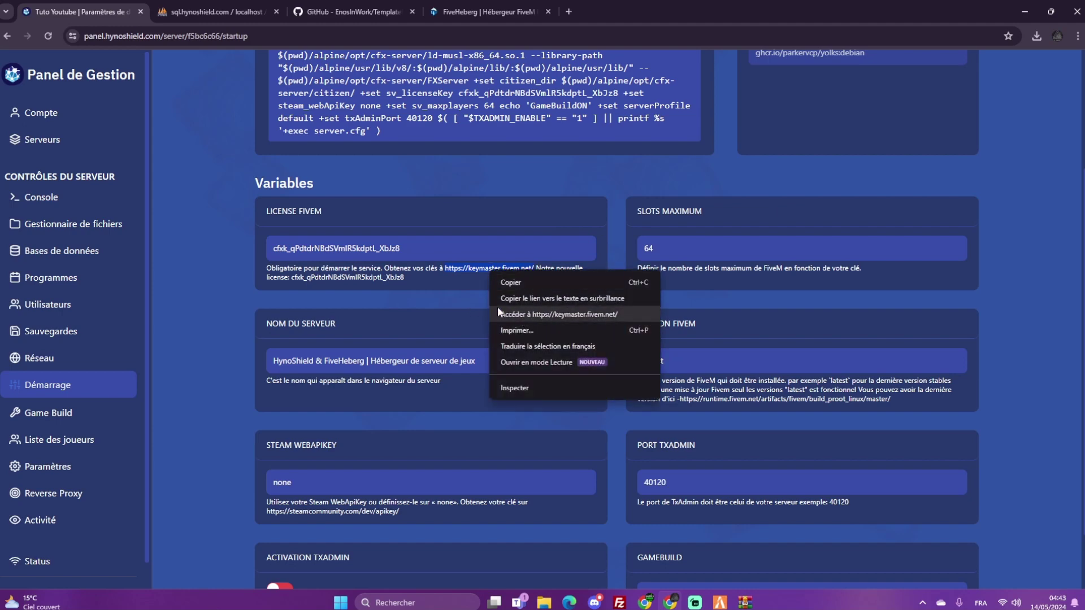
{"action": "left_click", "coordinate": [470, 290]}
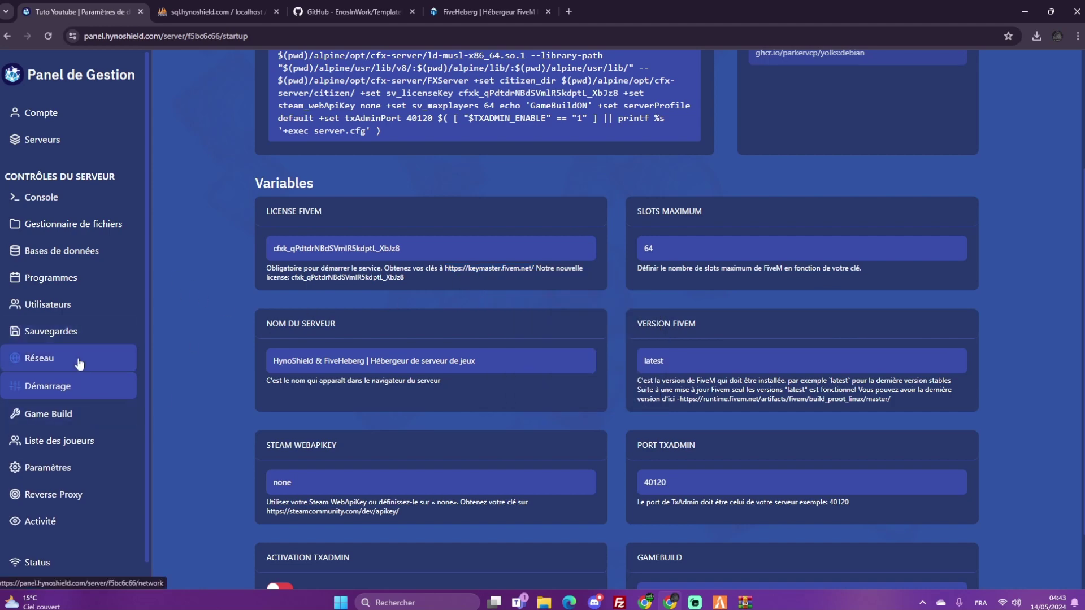
Check the network allocation page, then review the server name field in startup settings
{"action": "left_click", "coordinate": [103, 364]}
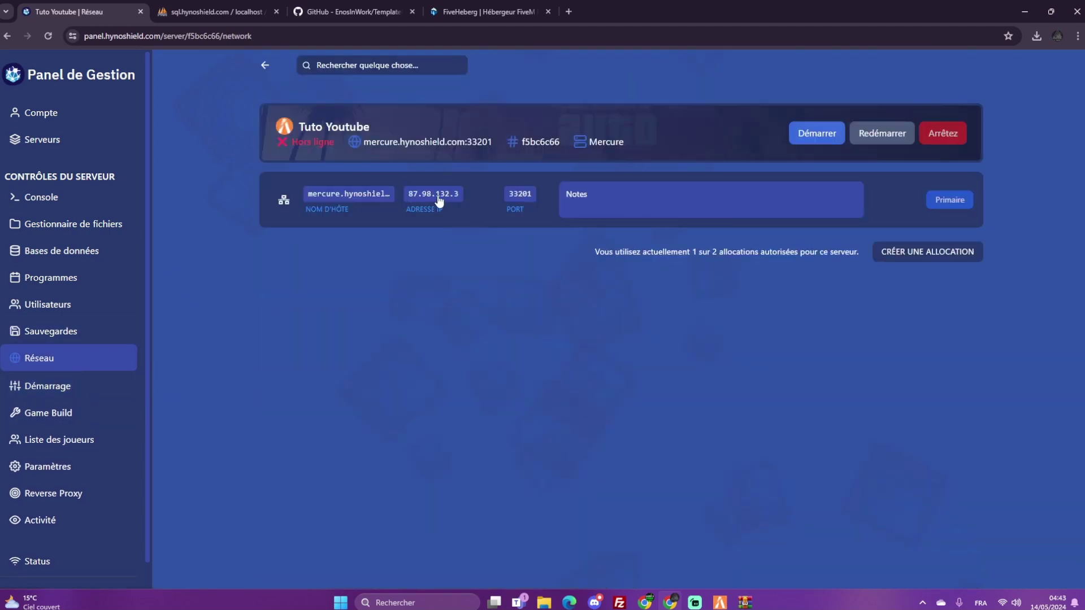
{"action": "left_click", "coordinate": [109, 397]}
{"action": "scroll", "coordinate": [416, 271], "scroll_direction": "down", "scroll_amount": 2}
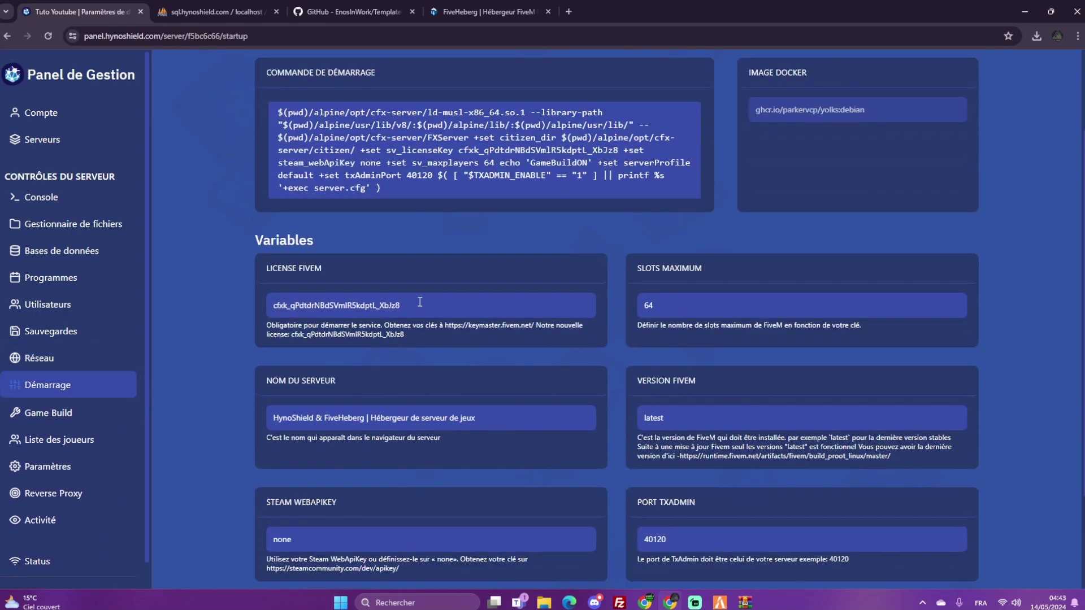
{"action": "left_click_drag", "start_coordinate": [401, 305], "coordinate": [262, 299]}
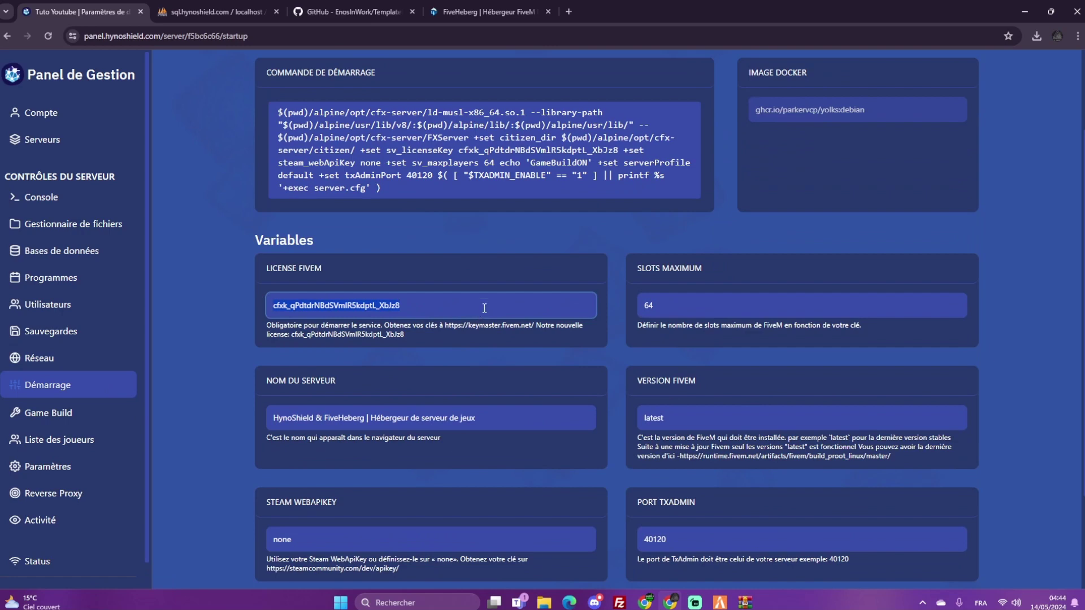
{"action": "scroll", "coordinate": [484, 308], "scroll_direction": "down", "scroll_amount": 2}
{"action": "left_click", "coordinate": [326, 311]}
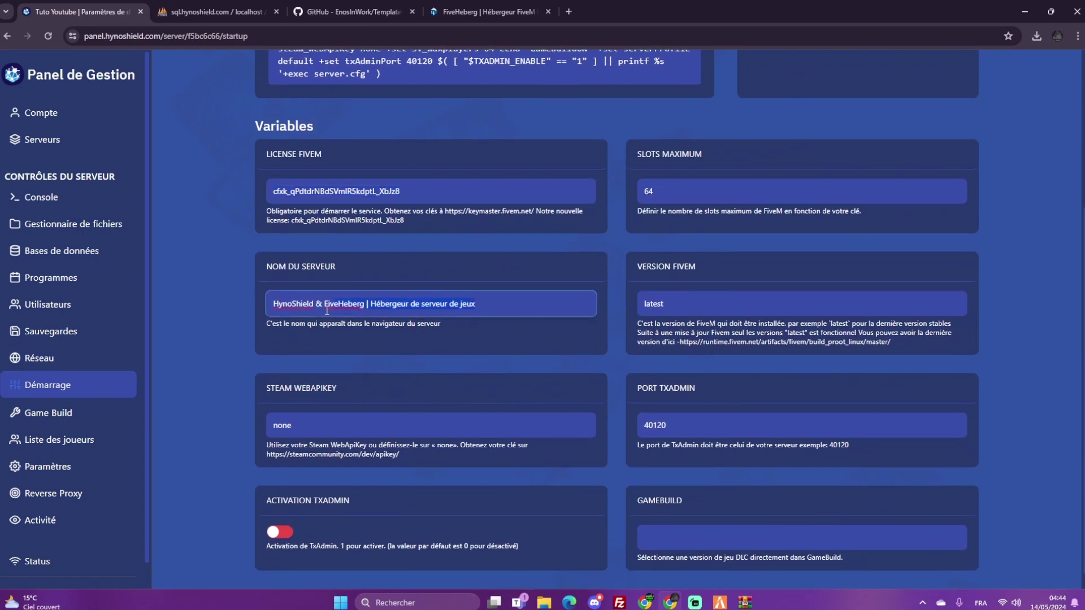
{"action": "scroll", "coordinate": [300, 362], "scroll_direction": "down", "scroll_amount": 1}
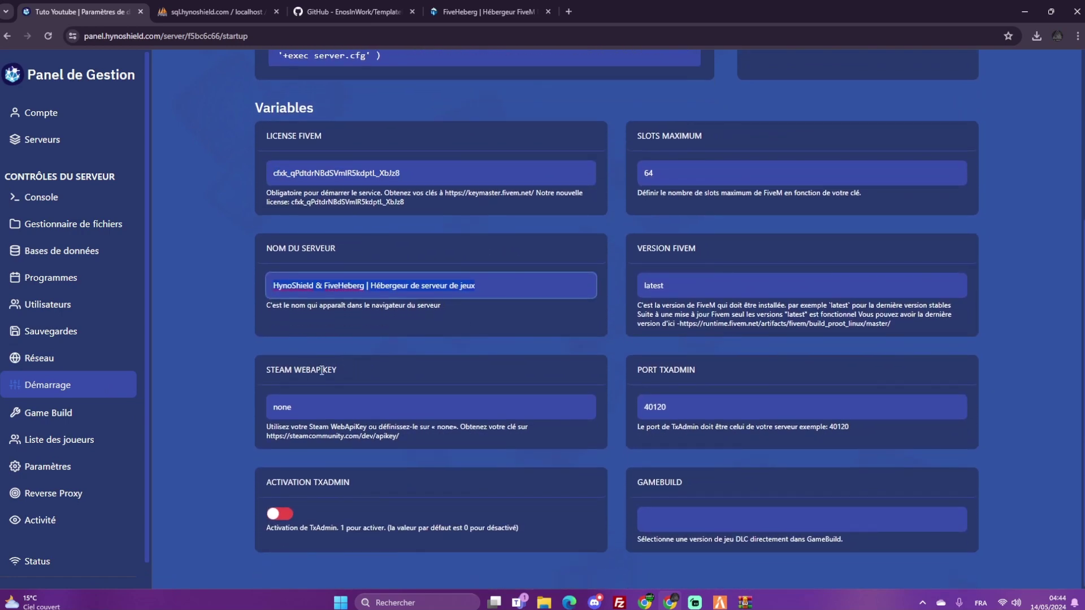
{"action": "left_click", "coordinate": [332, 370]}
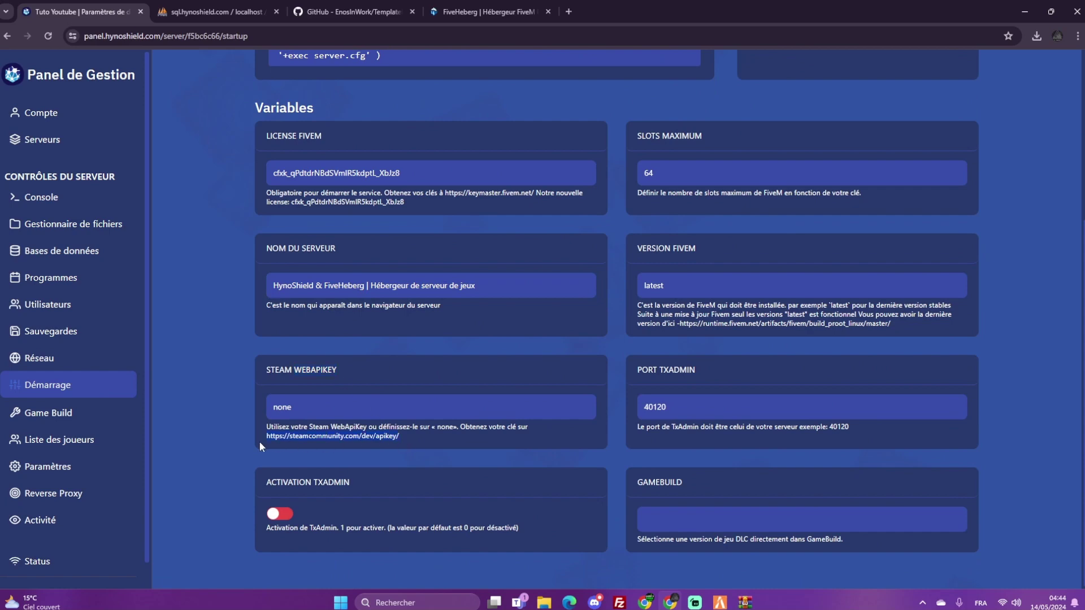
Open the Steam API key page, keep Steam WebApiKey as none, close the Steam tab, and return to the console
{"action": "right_click", "coordinate": [332, 438]}
{"action": "left_click", "coordinate": [405, 486]}
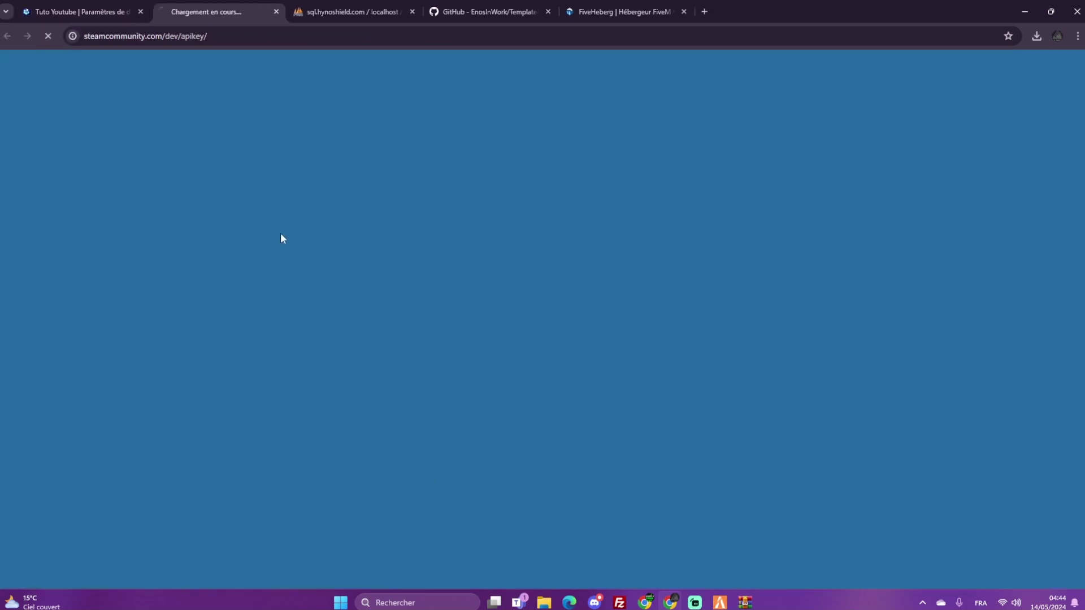
{"action": "left_click", "coordinate": [118, 9]}
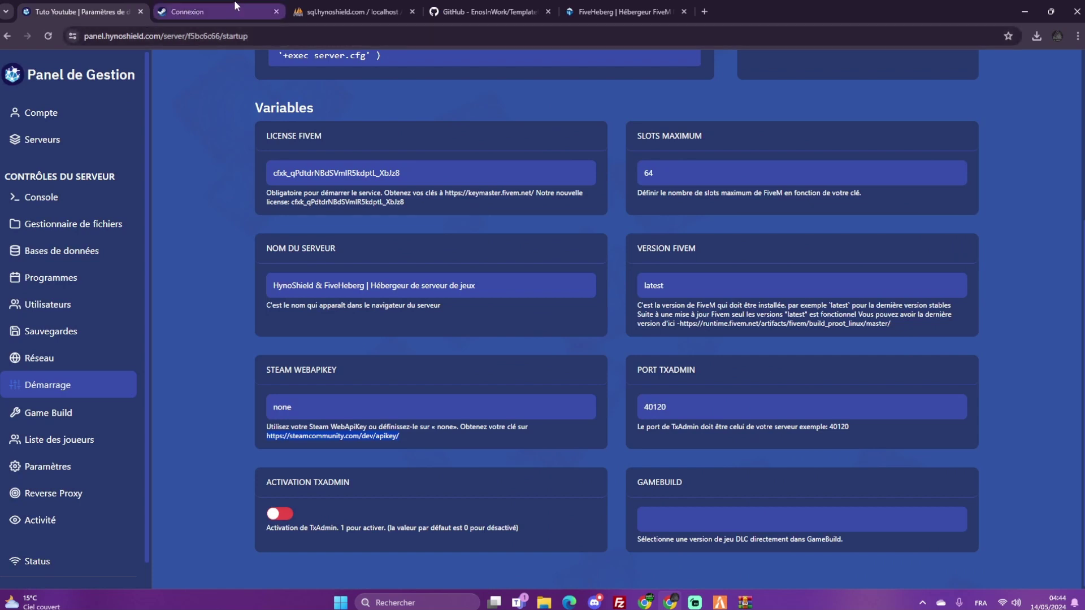
{"action": "mouse_move", "coordinate": [237, 7]}
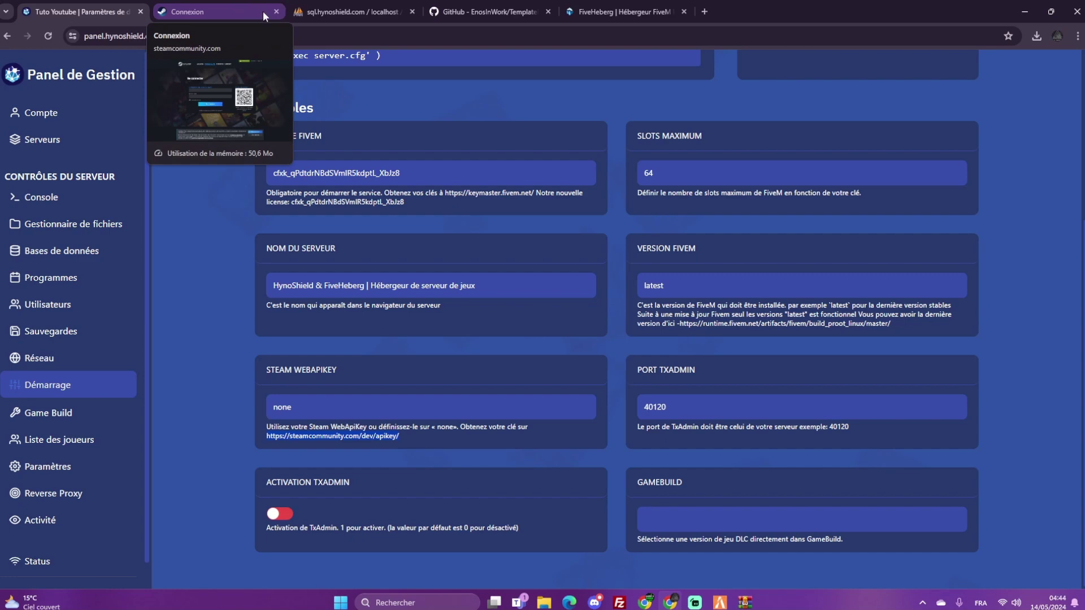
{"action": "double_click", "coordinate": [270, 419]}
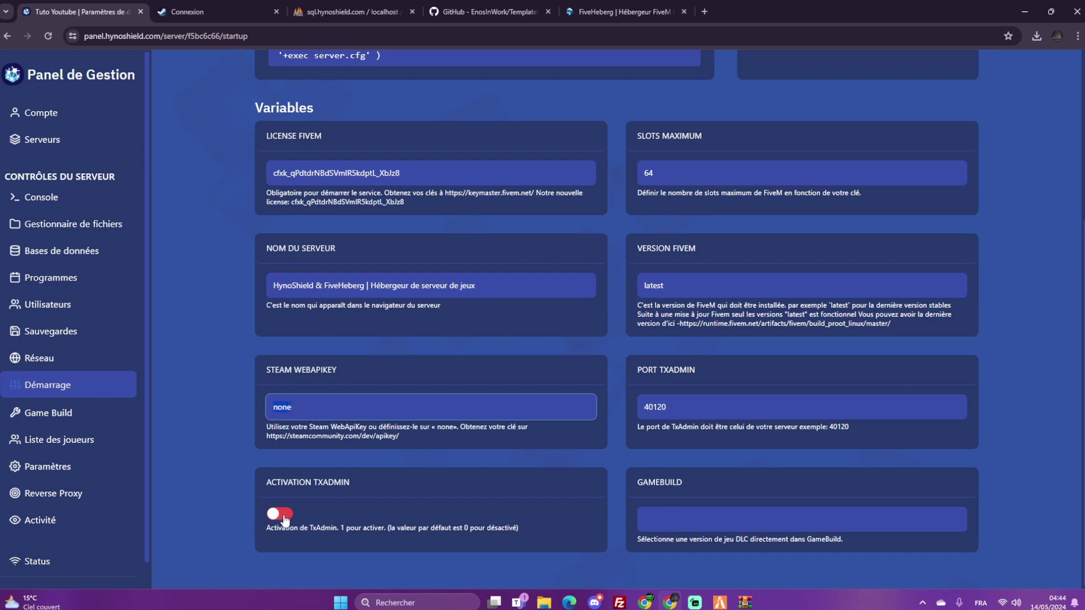
{"action": "left_click", "coordinate": [209, 11]}
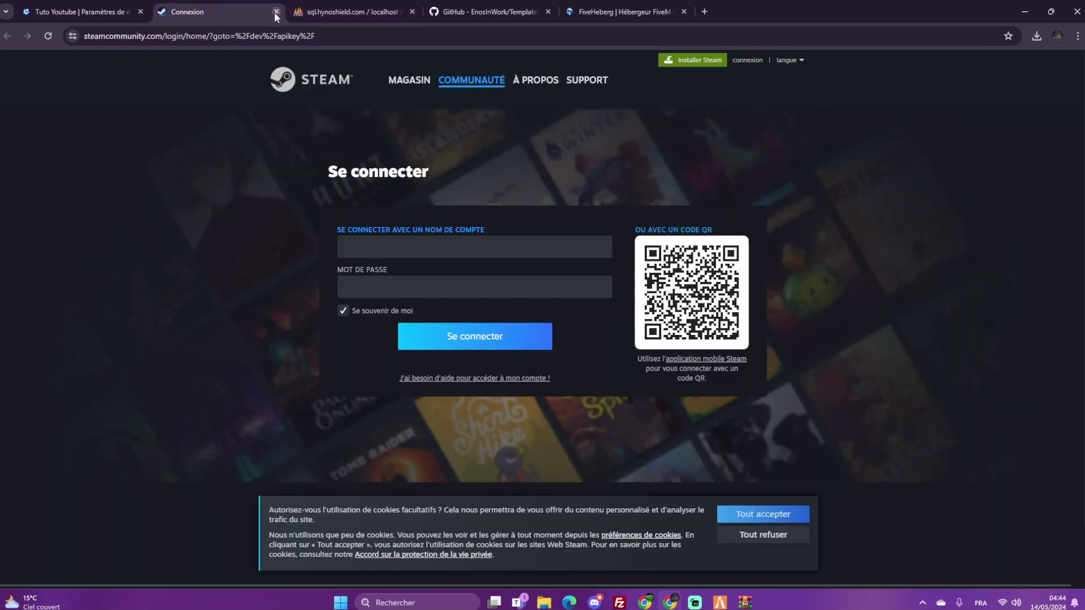
{"action": "left_click", "coordinate": [276, 12]}
{"action": "left_click", "coordinate": [82, 195]}
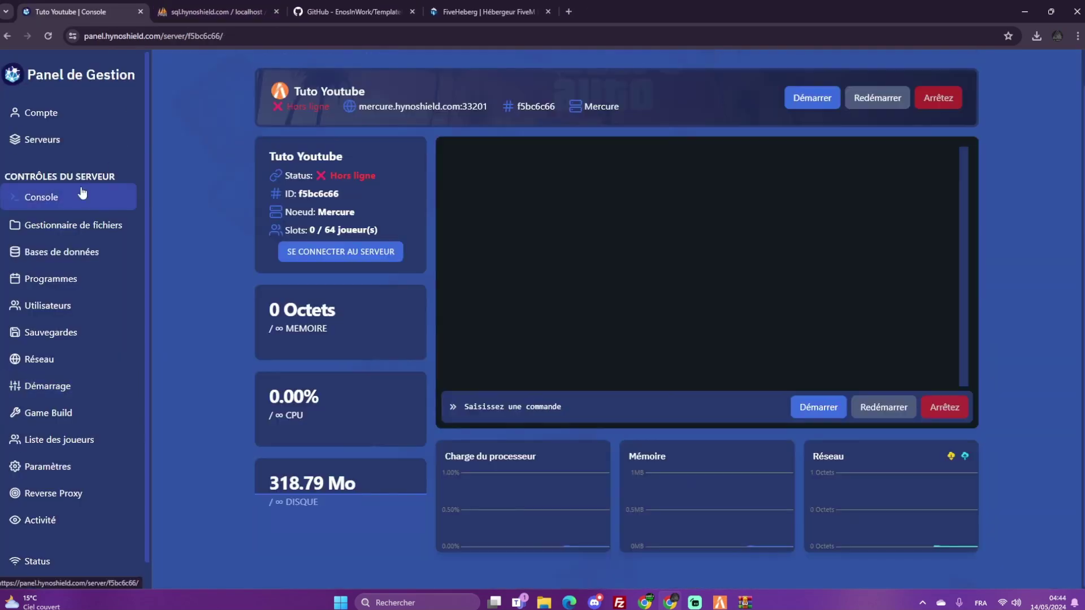
Start then stop the server, and look through the file manager, users and network pages
{"action": "left_click", "coordinate": [827, 408]}
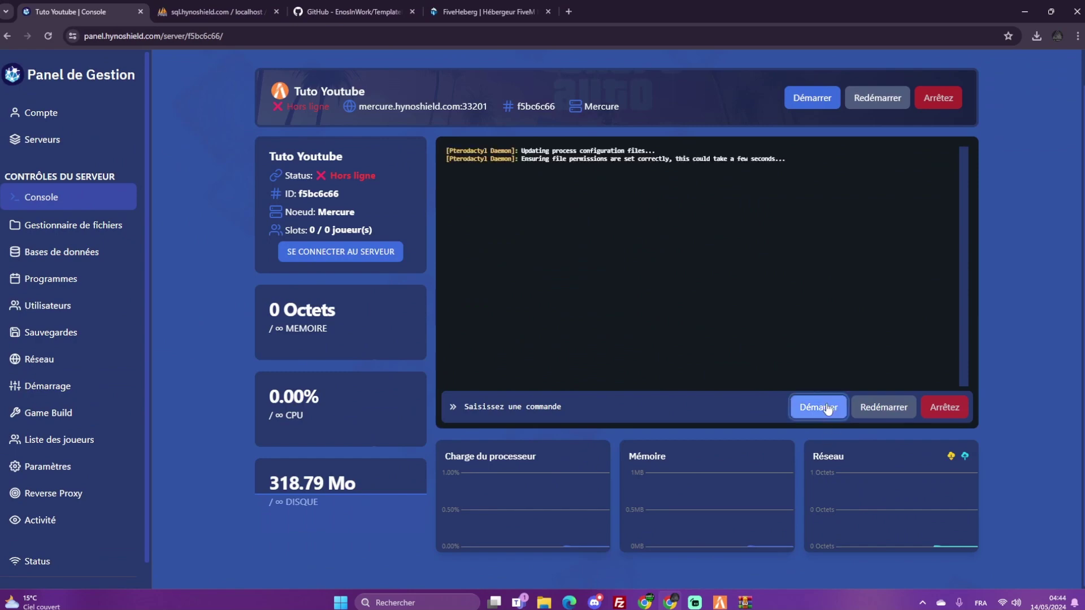
{"action": "left_click", "coordinate": [940, 411]}
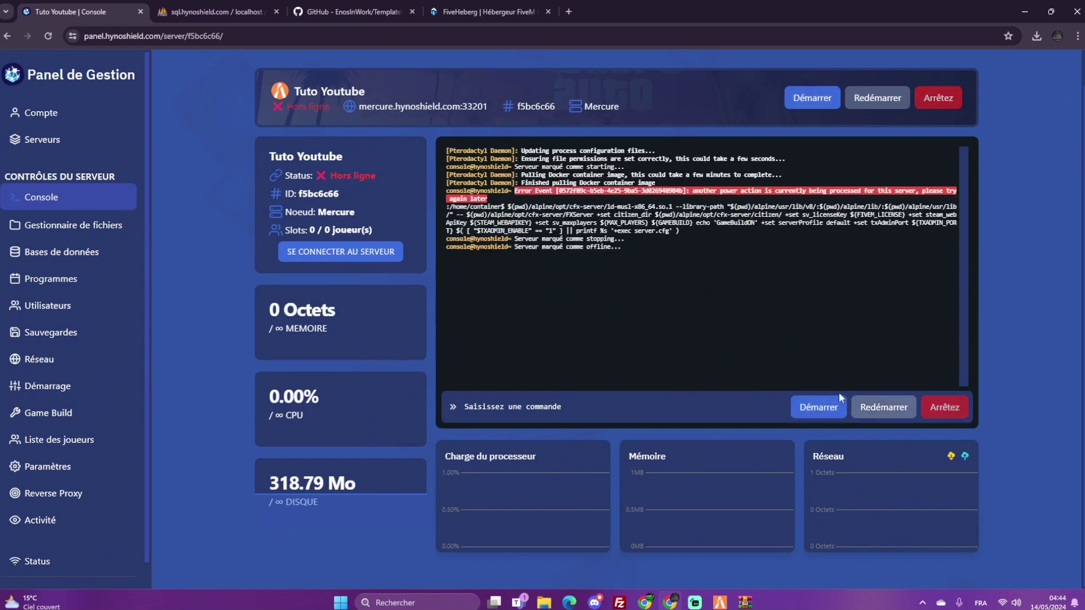
{"action": "left_click", "coordinate": [22, 226]}
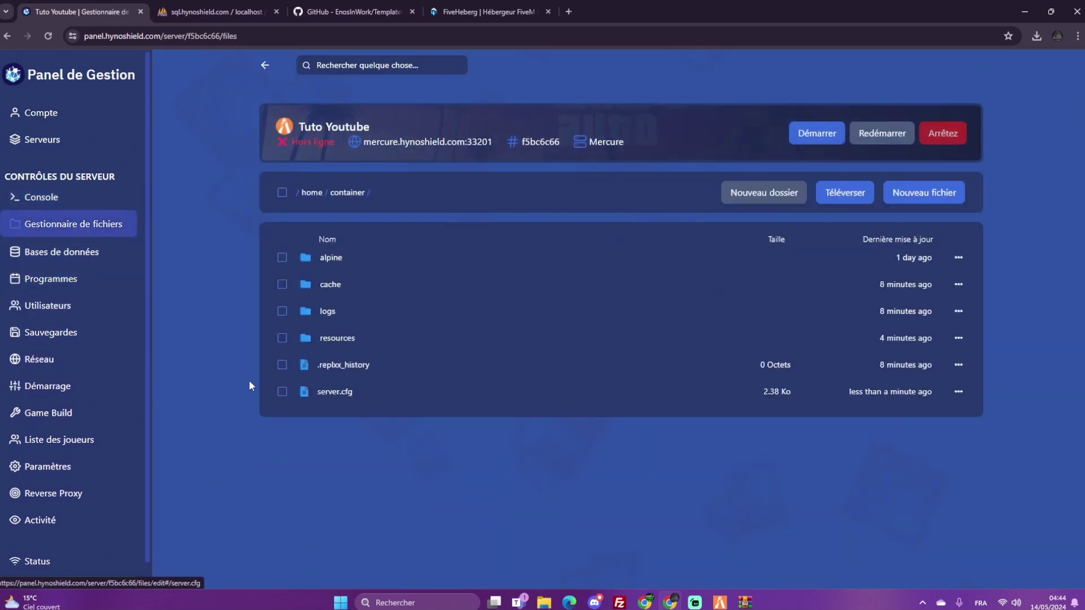
{"action": "left_click", "coordinate": [75, 304]}
{"action": "left_click", "coordinate": [69, 364]}
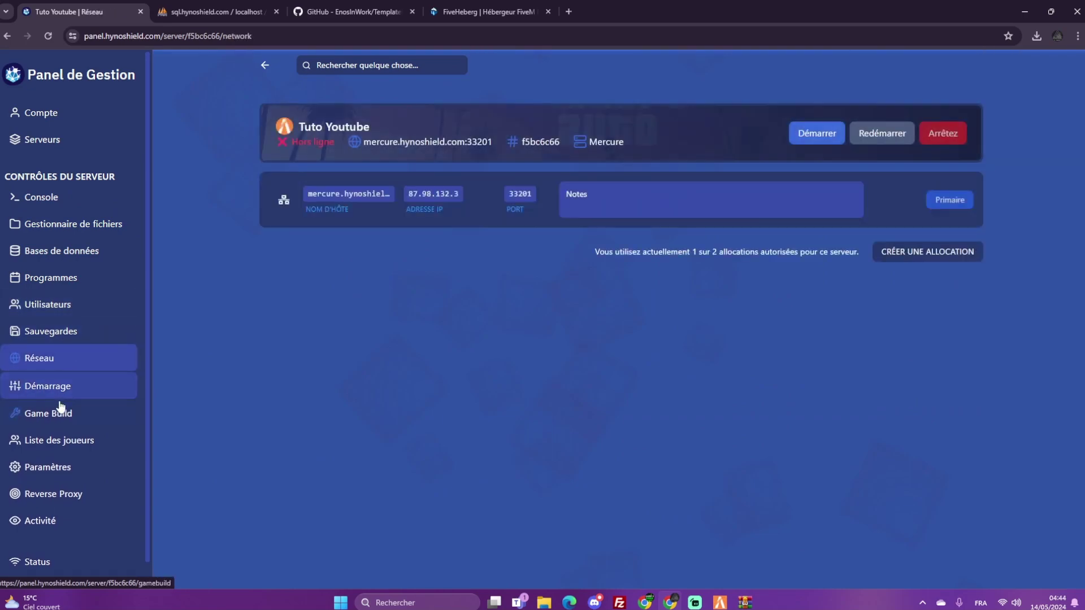
{"action": "left_click", "coordinate": [68, 224]}
Locate the LICENSEKEY placeholder in server.cfg and copy the FiveM license key from startup settings
{"action": "left_click", "coordinate": [335, 396]}
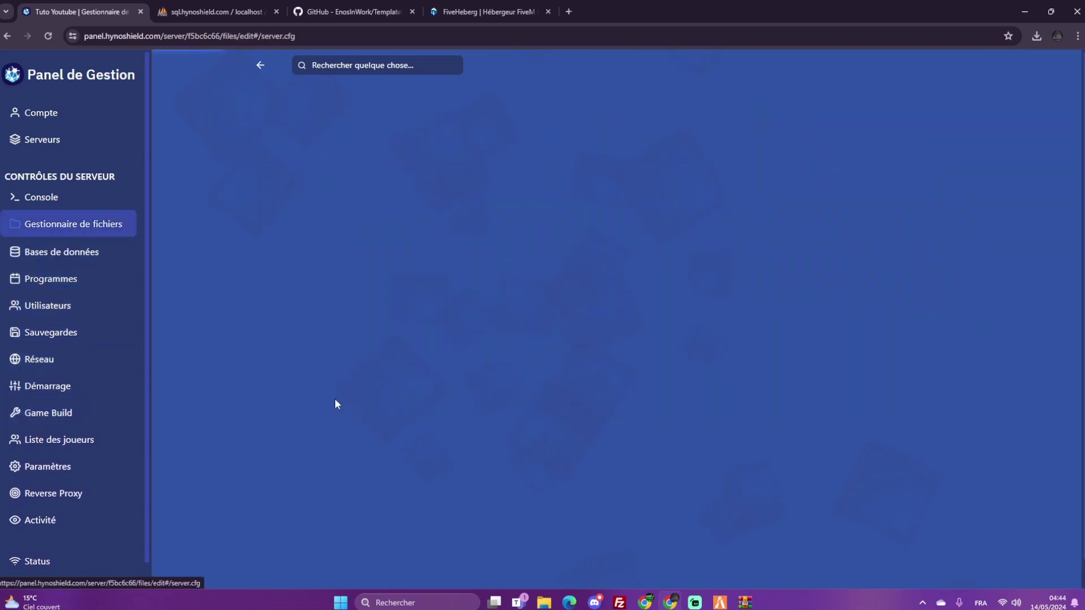
{"action": "scroll", "coordinate": [372, 354], "scroll_direction": "down", "scroll_amount": 5}
{"action": "scroll", "coordinate": [372, 353], "scroll_direction": "up", "scroll_amount": 2}
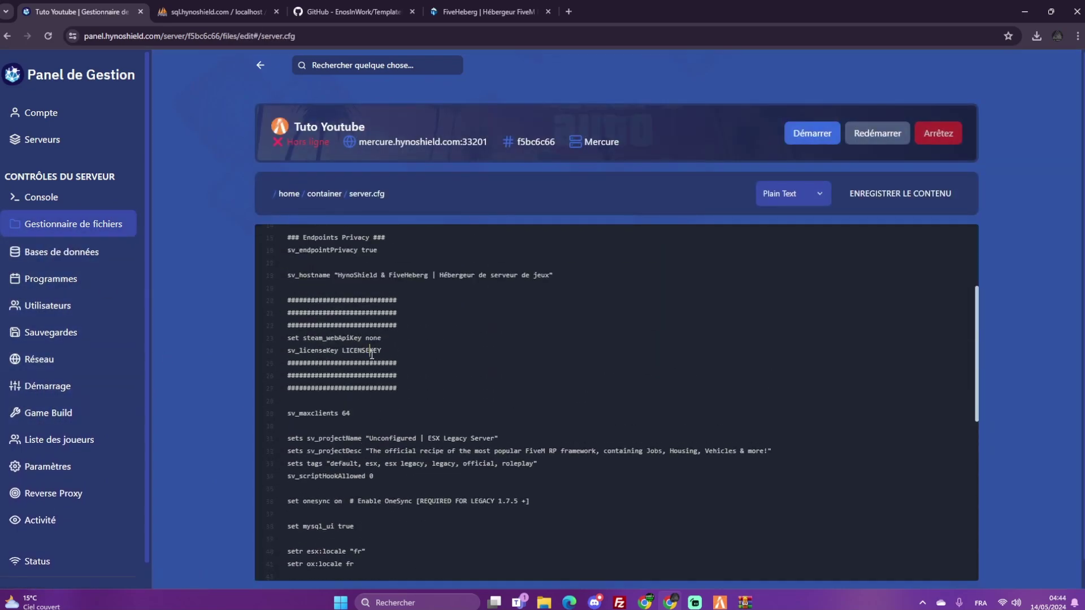
{"action": "double_click", "coordinate": [372, 351]}
{"action": "left_click", "coordinate": [39, 386]}
{"action": "scroll", "coordinate": [380, 266], "scroll_direction": "down", "scroll_amount": 3}
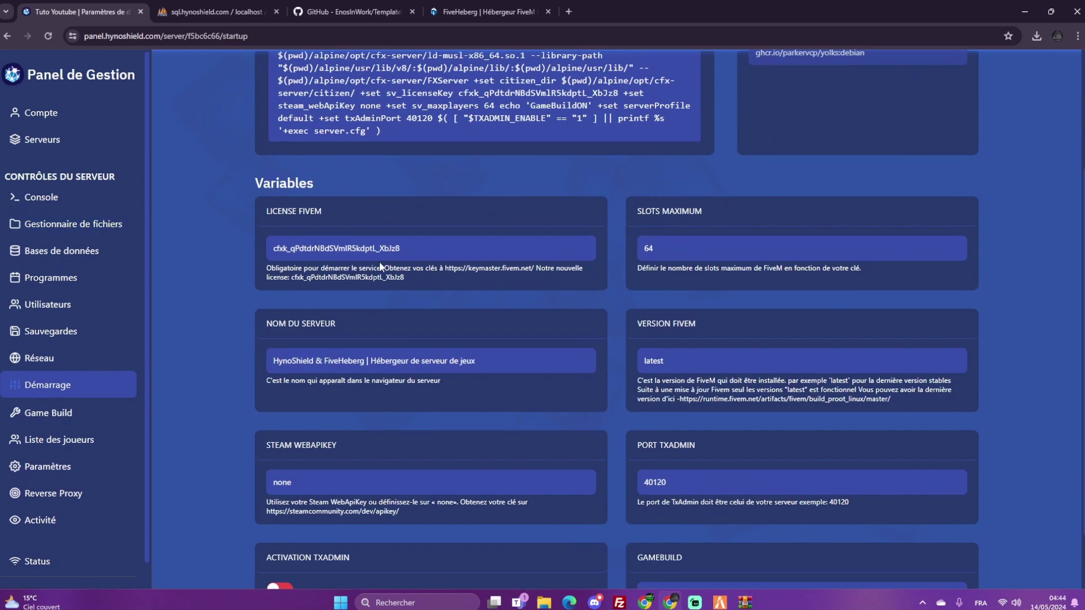
{"action": "left_click_drag", "start_coordinate": [402, 249], "coordinate": [286, 246]}
Paste the FiveM license key over LICENSEKEY on line 24 of server.cfg, save, and return to the console
{"action": "left_click", "coordinate": [84, 223]}
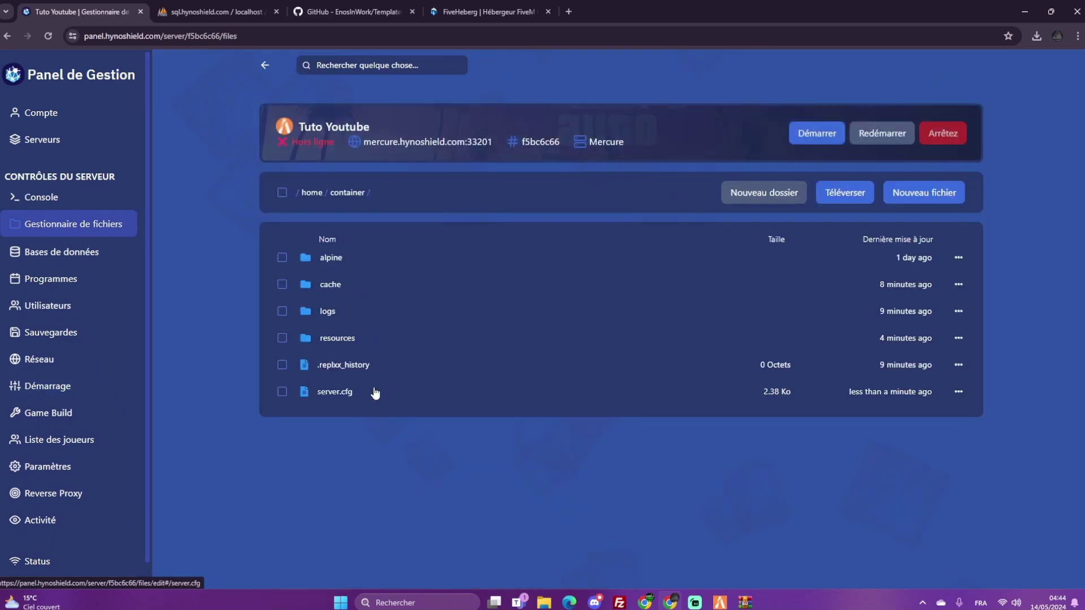
{"action": "left_click", "coordinate": [332, 393]}
{"action": "scroll", "coordinate": [396, 379], "scroll_direction": "up", "scroll_amount": 1}
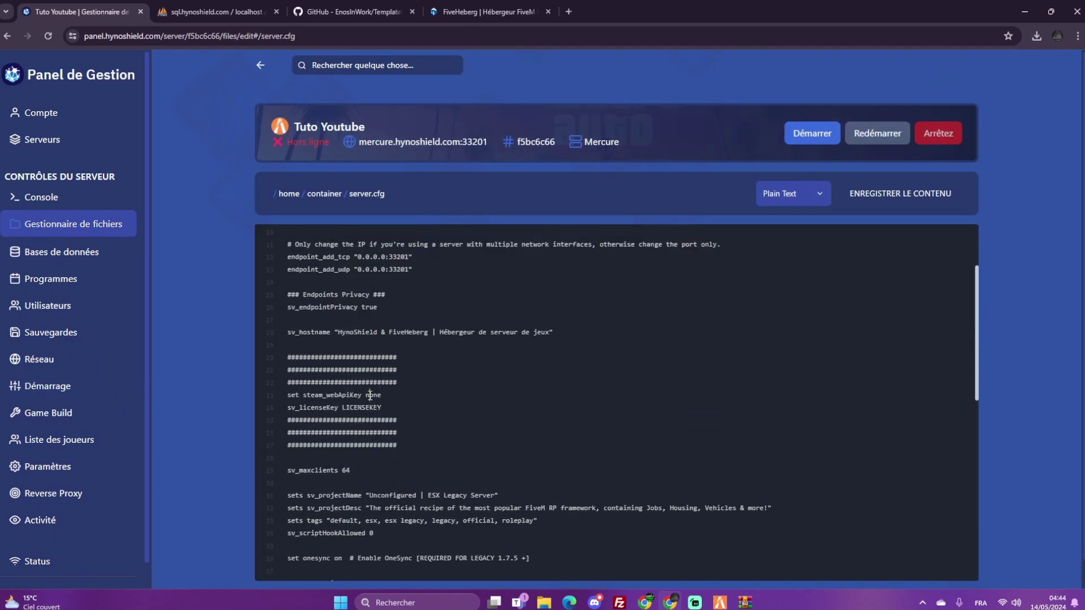
{"action": "double_click", "coordinate": [371, 407]}
{"action": "key", "text": "ctrl+v"}
{"action": "left_click", "coordinate": [864, 194]}
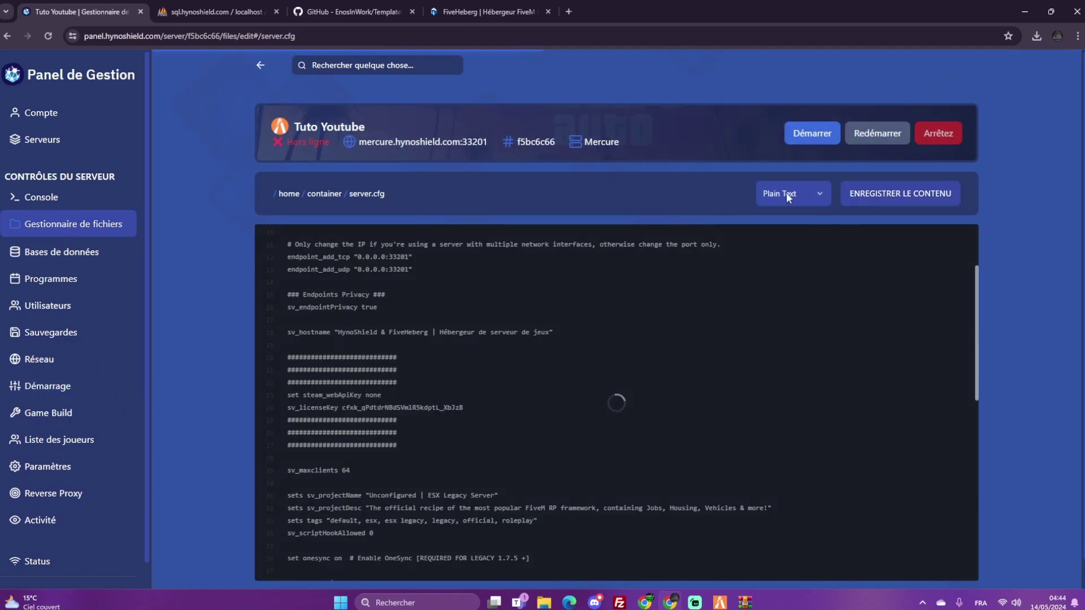
{"action": "left_click", "coordinate": [51, 197]}
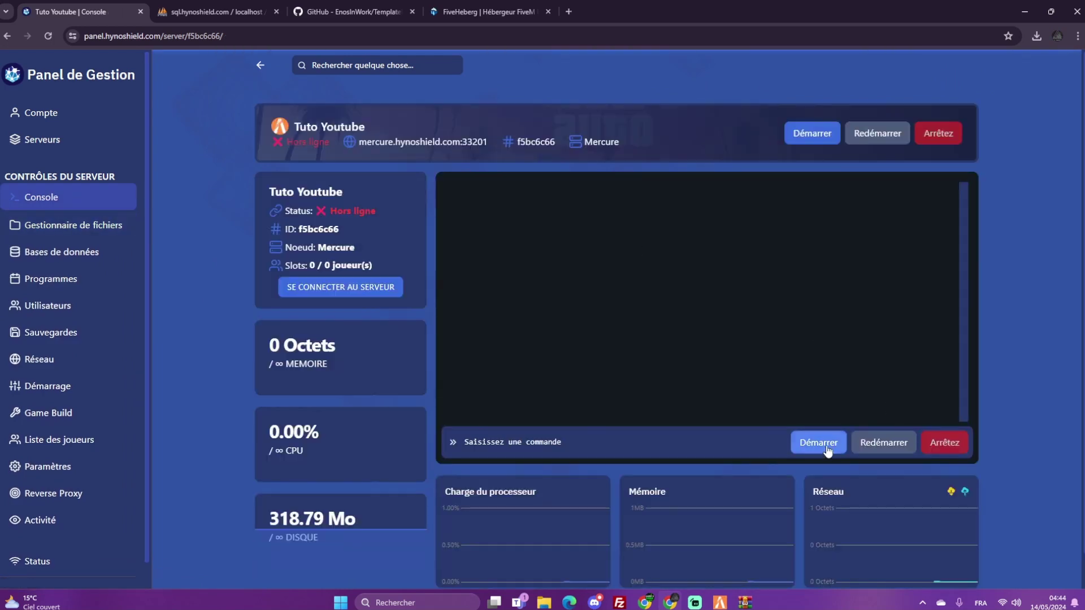
Start the server and highlight the database connection established message in the console
{"action": "left_click", "coordinate": [818, 443]}
{"action": "right_click", "coordinate": [829, 238]}
{"action": "left_click", "coordinate": [705, 249]}
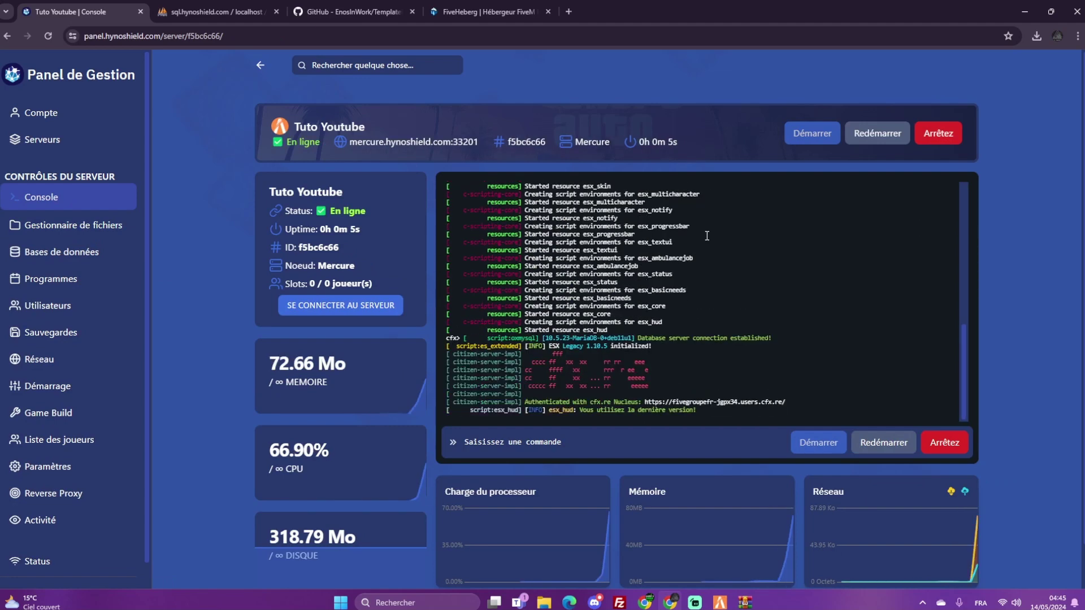
{"action": "scroll", "coordinate": [608, 239], "scroll_direction": "down", "scroll_amount": 1}
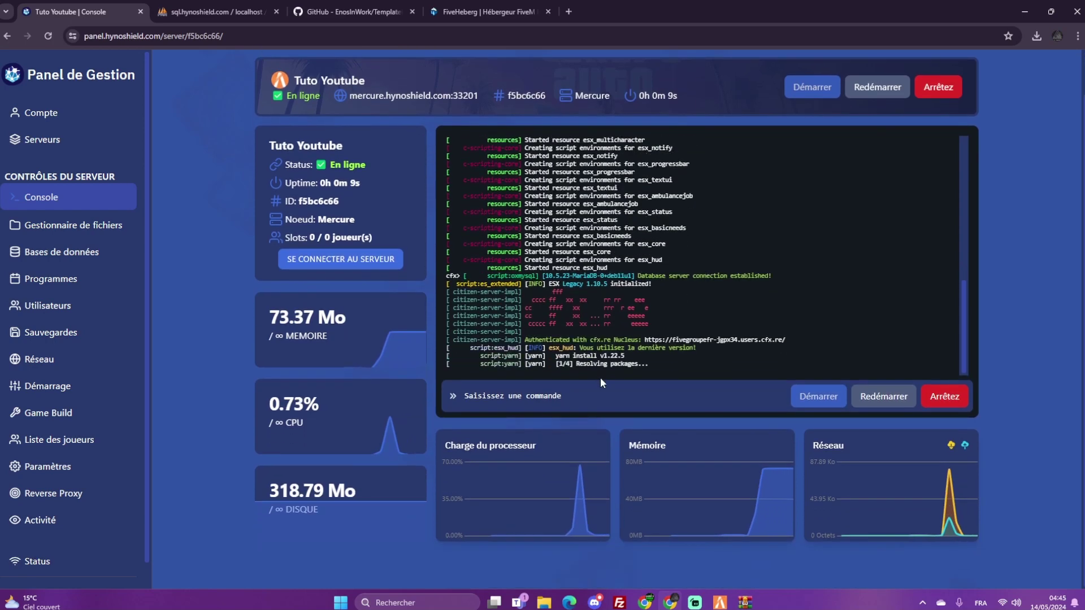
{"action": "scroll", "coordinate": [616, 345], "scroll_direction": "up", "scroll_amount": 1}
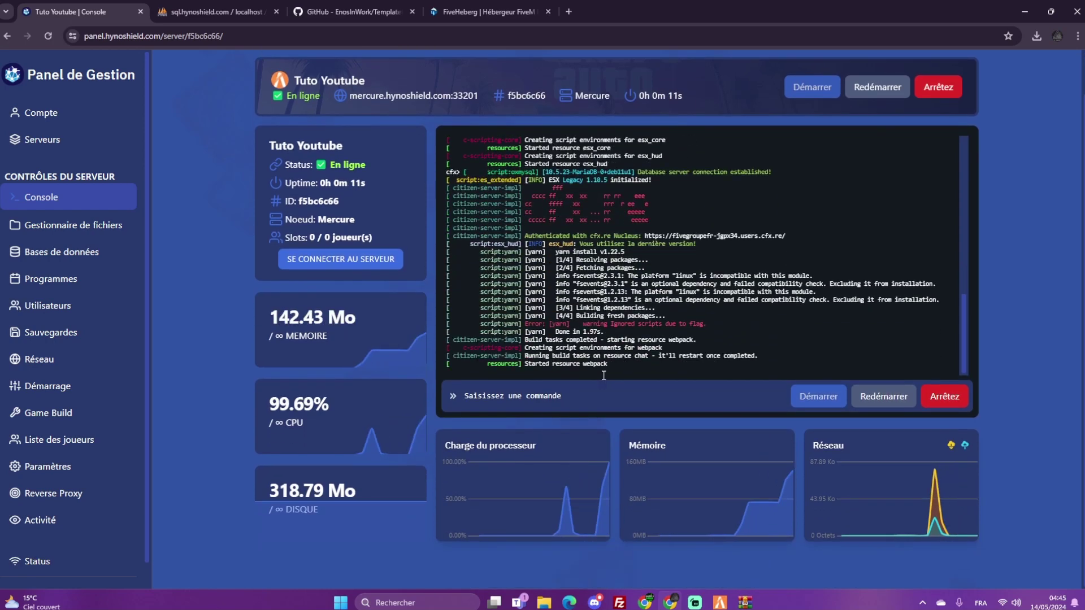
{"action": "scroll", "coordinate": [590, 314], "scroll_direction": "up", "scroll_amount": 1}
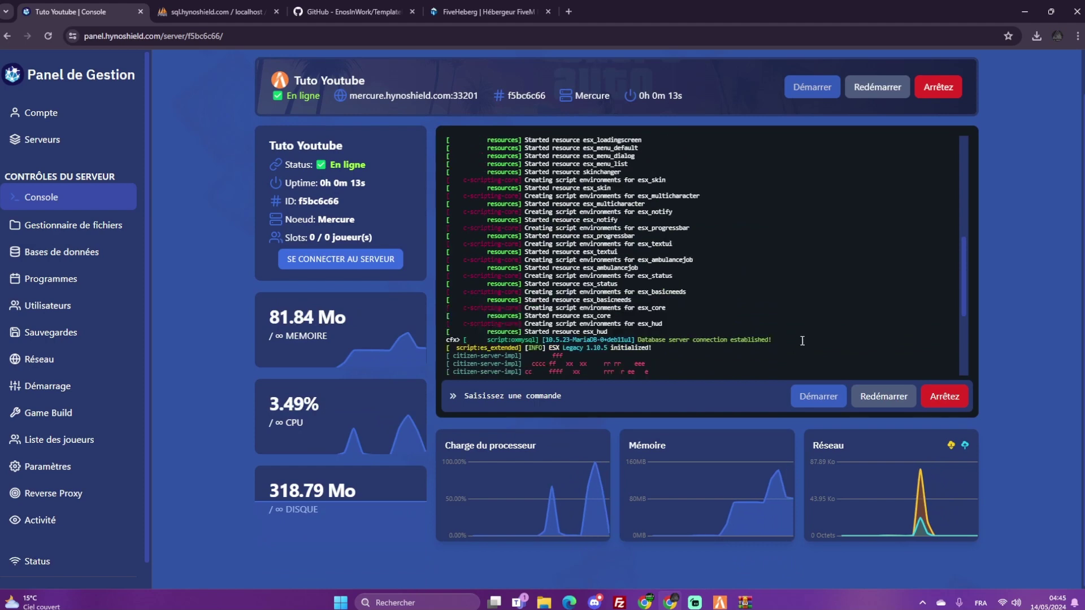
{"action": "left_click_drag", "start_coordinate": [802, 341], "coordinate": [638, 338]}
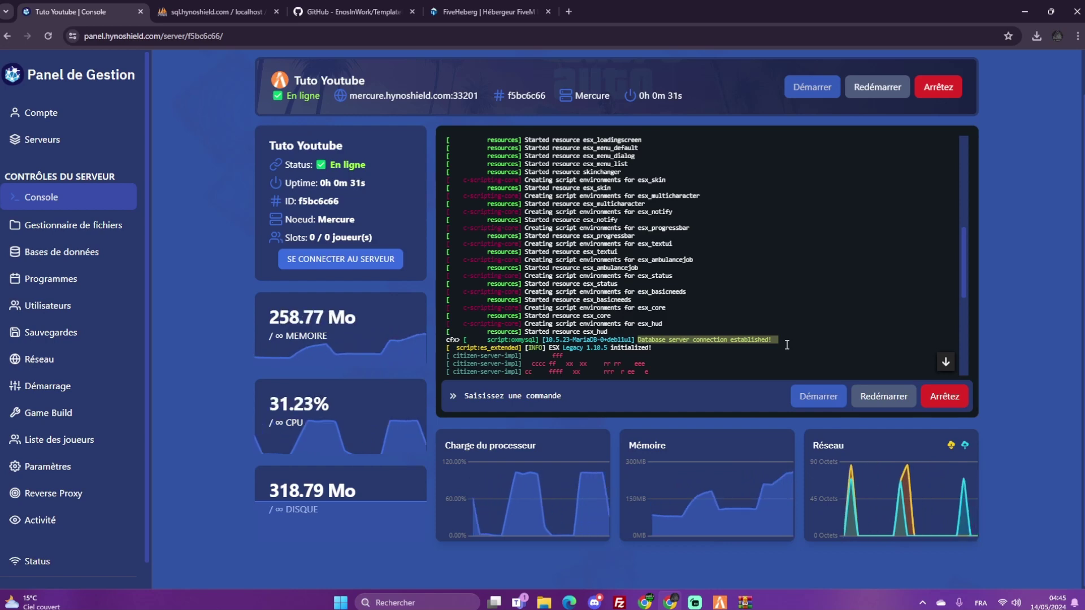
Highlight the oxmysql connection line, ESX Legacy and the yarn/webpack build lines, then restart the server
{"action": "left_click", "coordinate": [530, 324]}
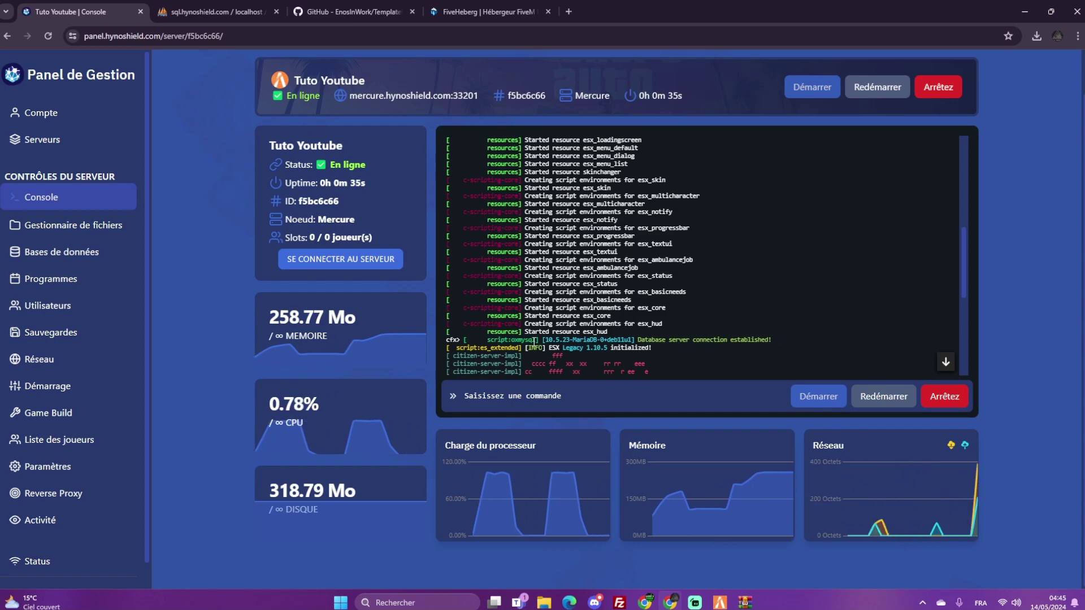
{"action": "left_click_drag", "start_coordinate": [759, 340], "coordinate": [648, 337]}
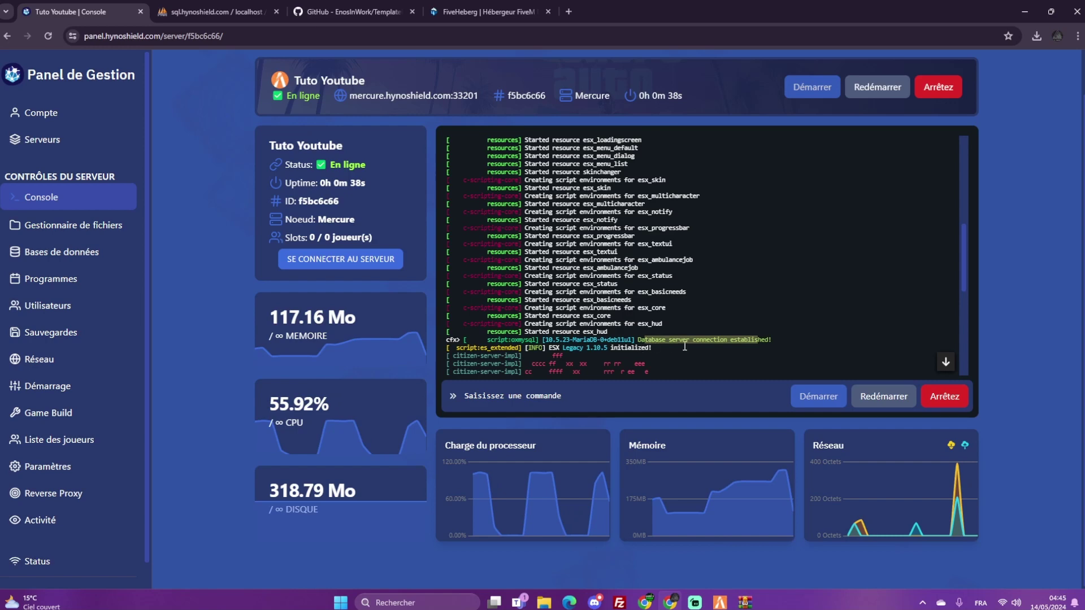
{"action": "double_click", "coordinate": [774, 341]}
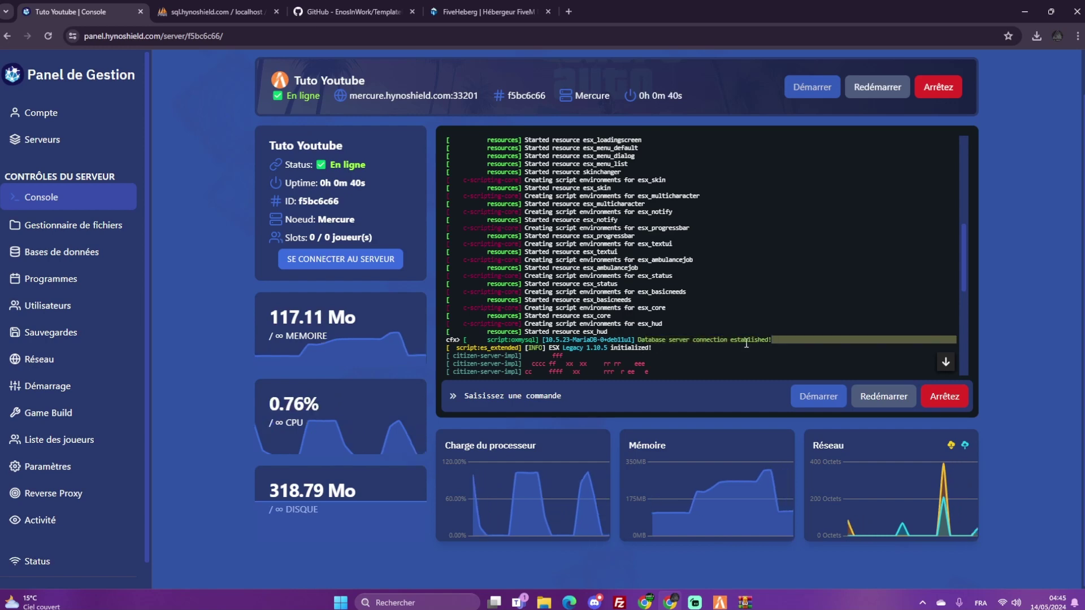
{"action": "double_click", "coordinate": [531, 341]}
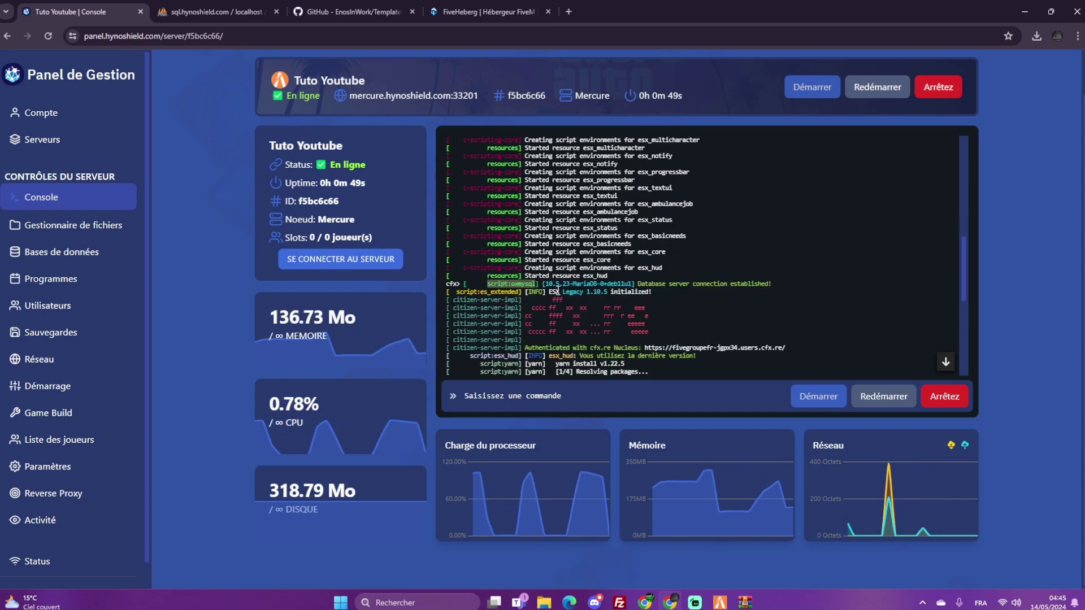
{"action": "left_click_drag", "start_coordinate": [557, 291], "coordinate": [595, 296]}
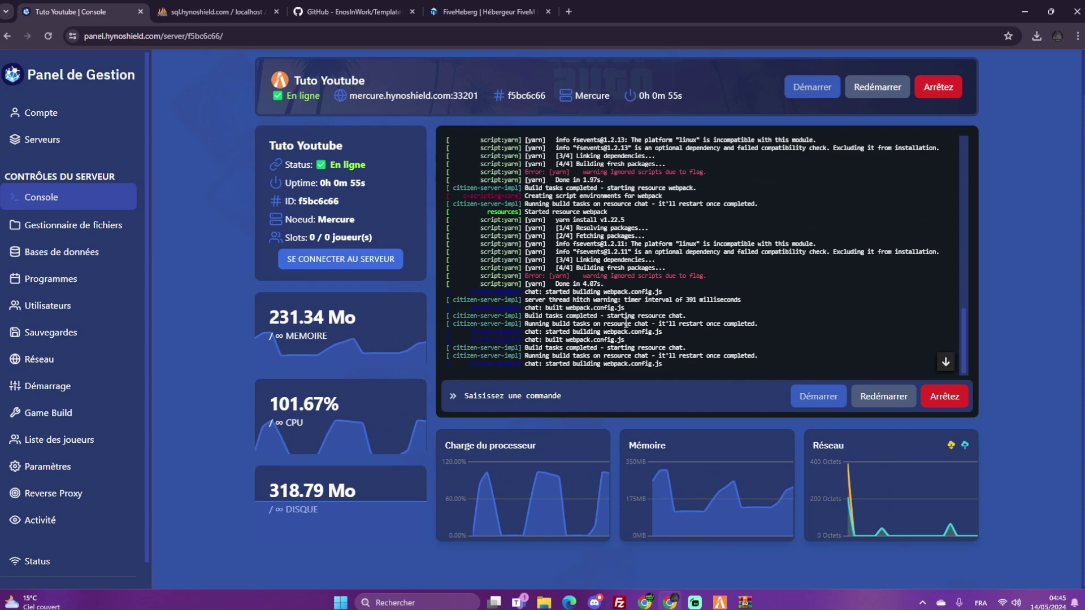
{"action": "scroll", "coordinate": [625, 320], "scroll_direction": "up", "scroll_amount": 3}
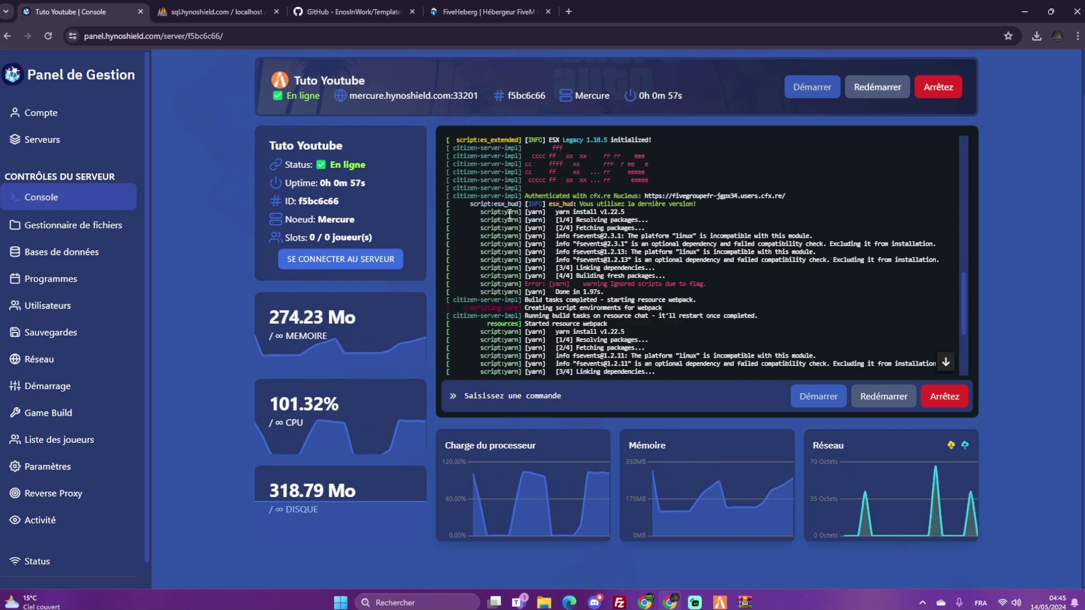
{"action": "left_click_drag", "start_coordinate": [509, 215], "coordinate": [611, 325]}
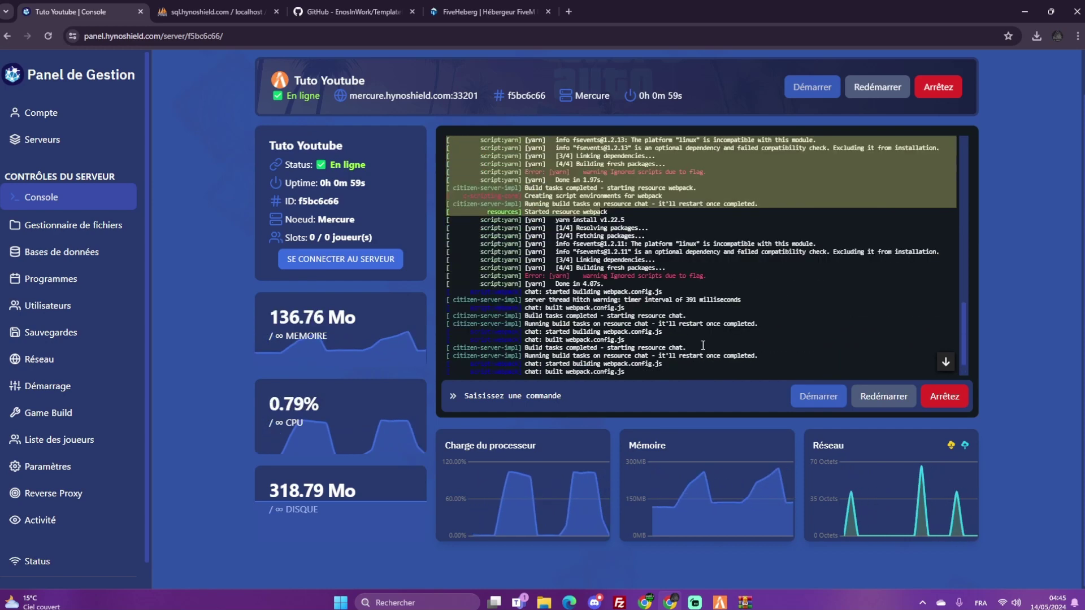
{"action": "left_click_drag", "start_coordinate": [713, 372], "coordinate": [512, 165]}
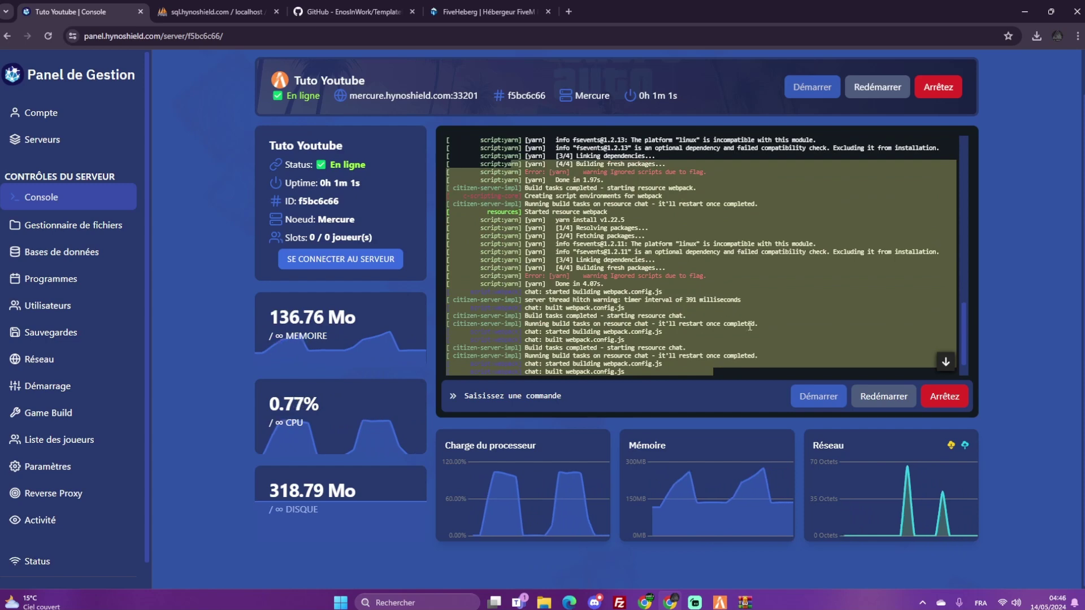
{"action": "left_click", "coordinate": [880, 398]}
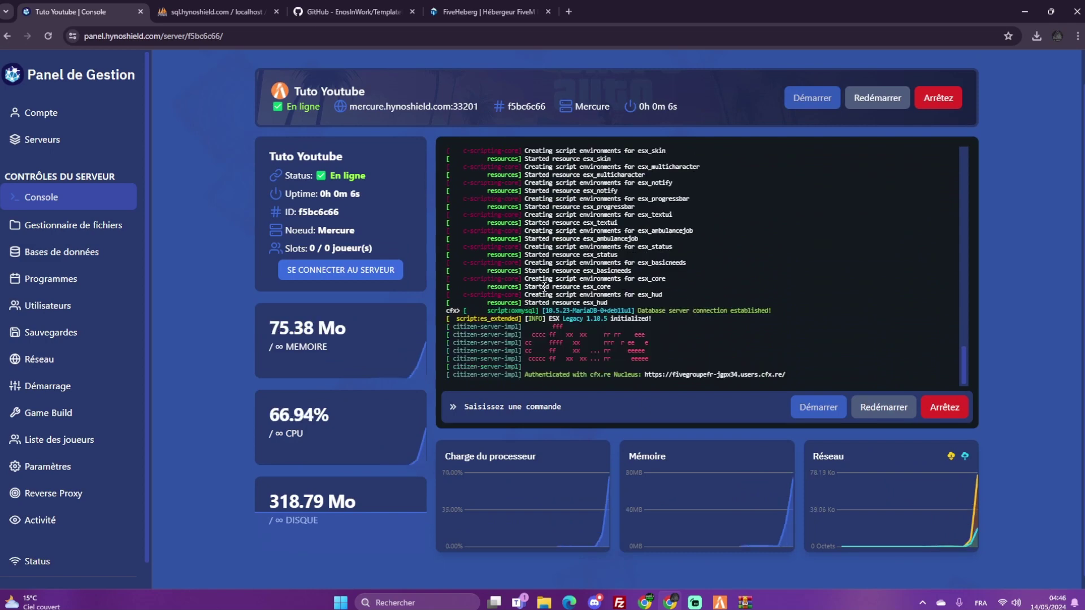
{"action": "scroll", "coordinate": [372, 251], "scroll_direction": "up", "scroll_amount": 1}
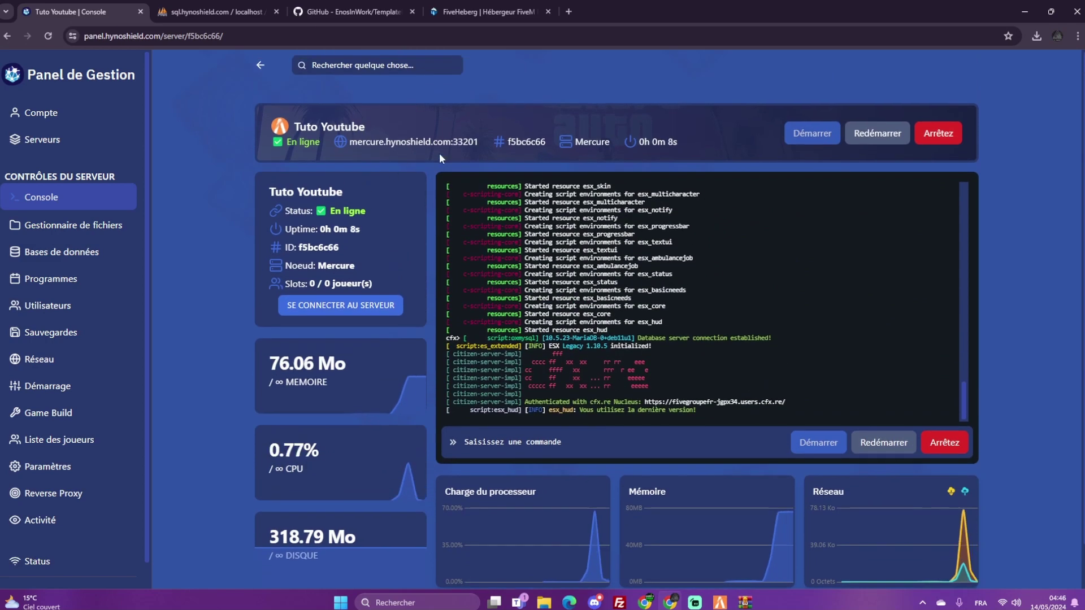
Copy the server address, run connect with it in FiveM's F8 console, and accept restarting on build 2944
{"action": "left_click", "coordinate": [414, 146]}
{"action": "left_click", "coordinate": [720, 598]}
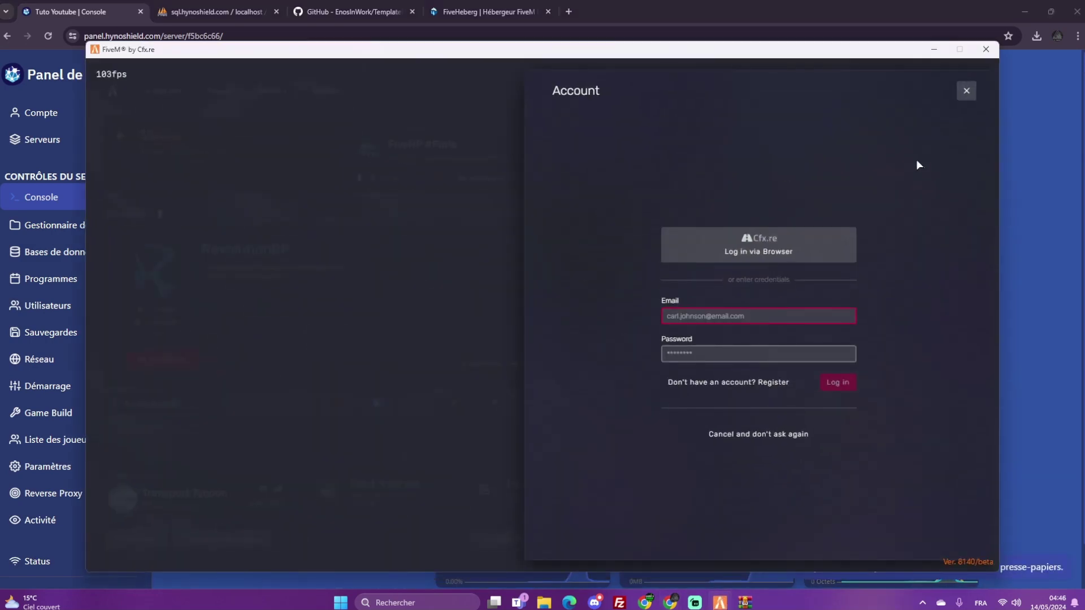
{"action": "left_click", "coordinate": [965, 96]}
{"action": "key", "text": "F8"}
{"action": "type", "text": "co"}
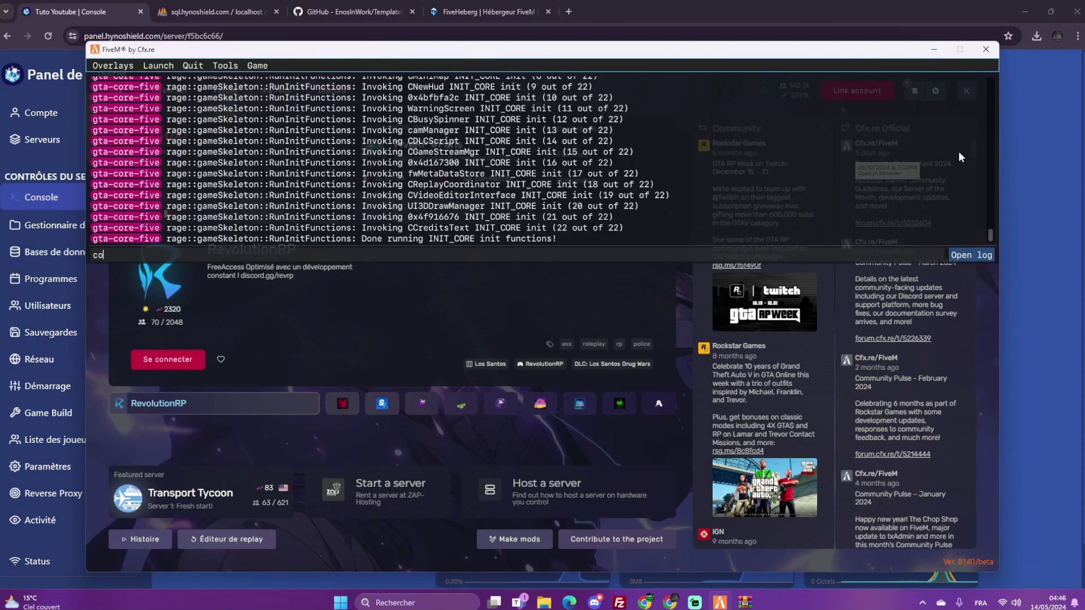
{"action": "type", "text": "nnect"}
{"action": "key", "text": "ctrl+v"}
{"action": "key", "text": "Return"}
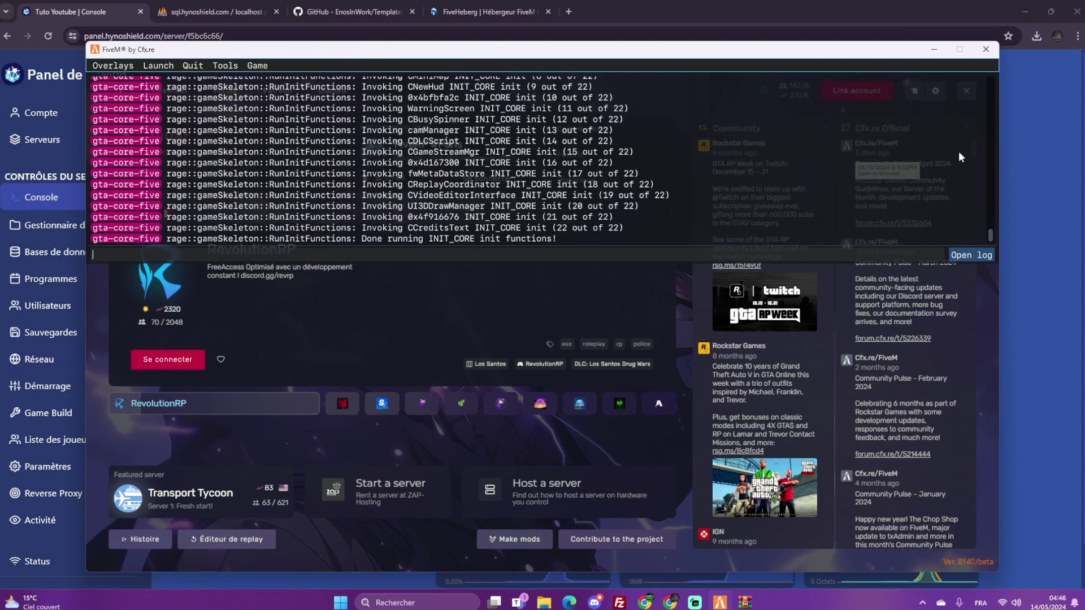
{"action": "key", "text": "F8"}
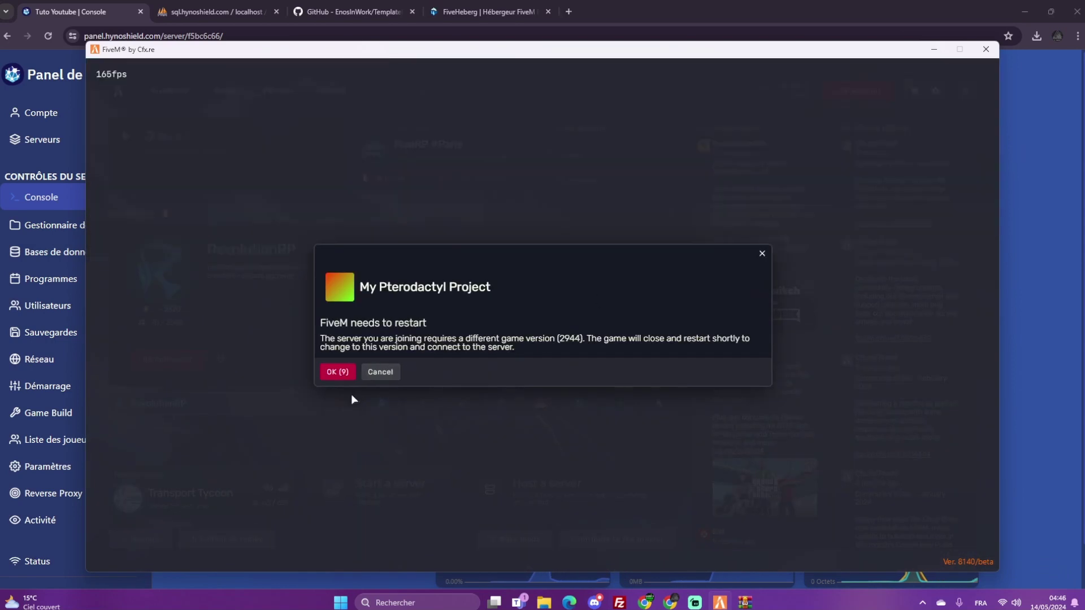
{"action": "left_click", "coordinate": [342, 372]}
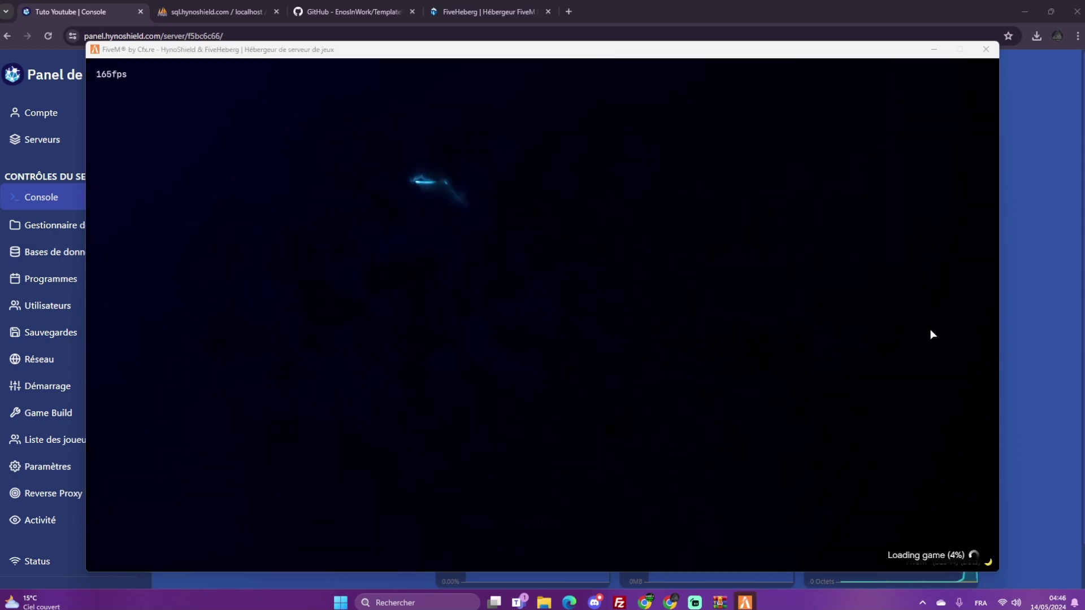
{"action": "left_click", "coordinate": [1035, 328]}
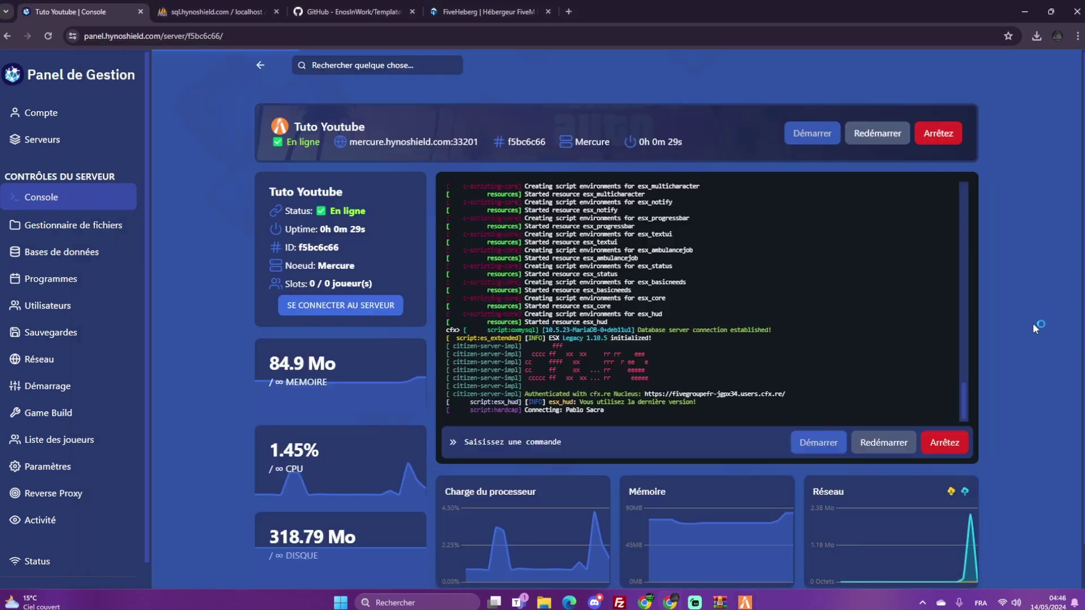
Delete the sv_enforceGameBuild 2944 line from server.cfg and save the file
{"action": "left_click", "coordinate": [38, 225]}
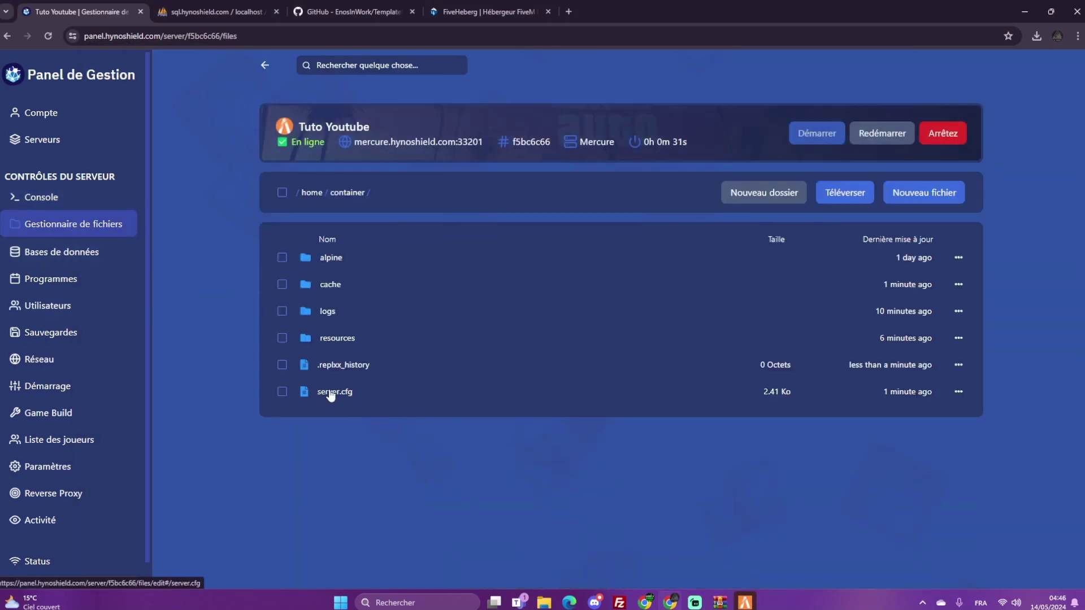
{"action": "left_click", "coordinate": [331, 392]}
{"action": "scroll", "coordinate": [418, 383], "scroll_direction": "down", "scroll_amount": 5}
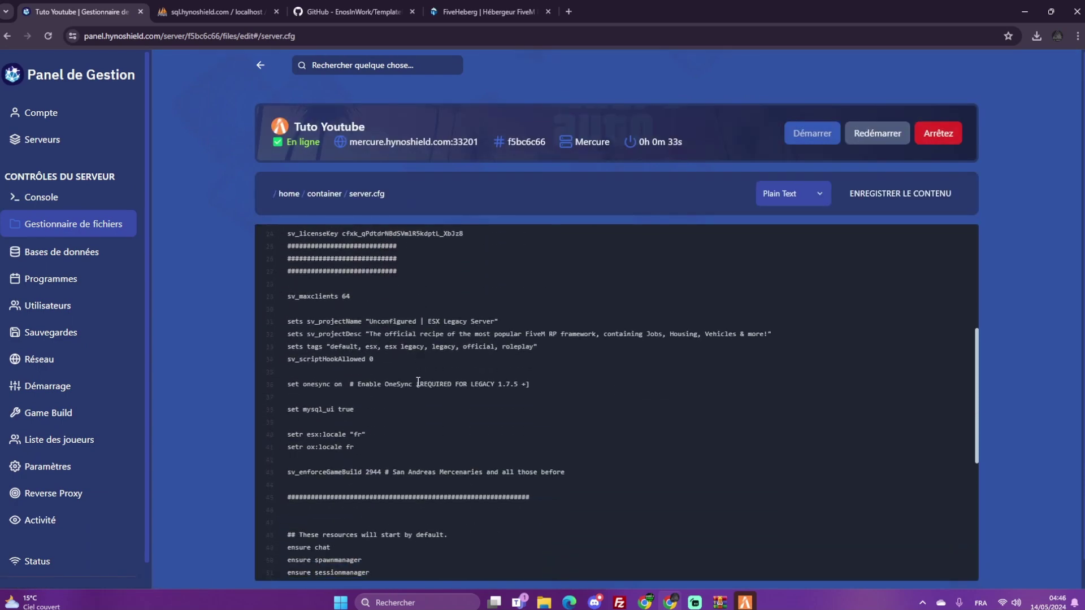
{"action": "scroll", "coordinate": [418, 383], "scroll_direction": "down", "scroll_amount": 1}
{"action": "left_click_drag", "start_coordinate": [291, 418], "coordinate": [335, 421]}
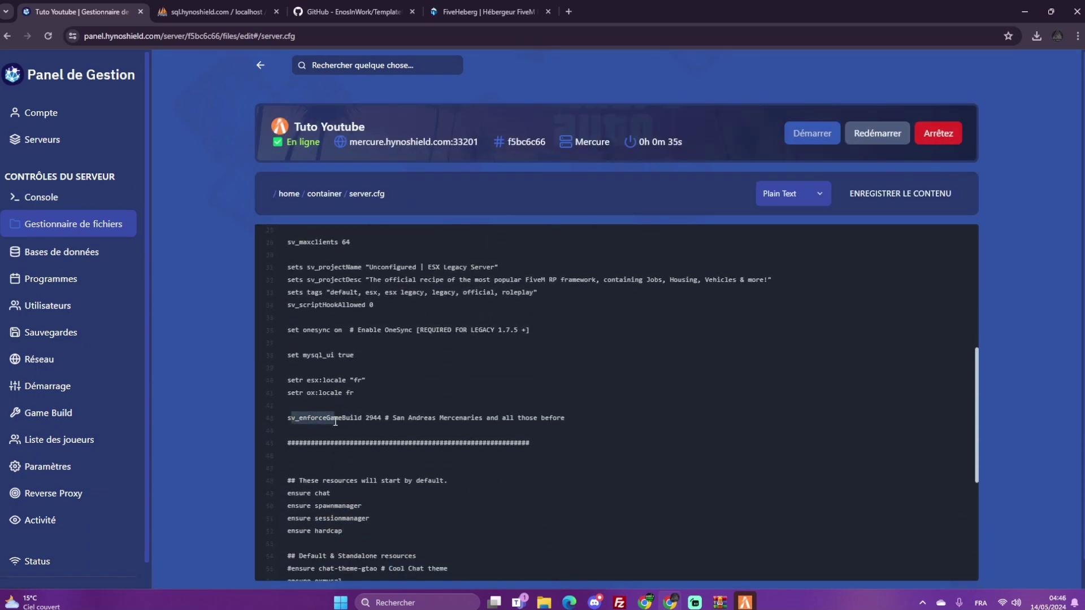
{"action": "left_click", "coordinate": [366, 418]}
{"action": "double_click", "coordinate": [373, 418]}
{"action": "left_click_drag", "start_coordinate": [608, 425], "coordinate": [290, 419]}
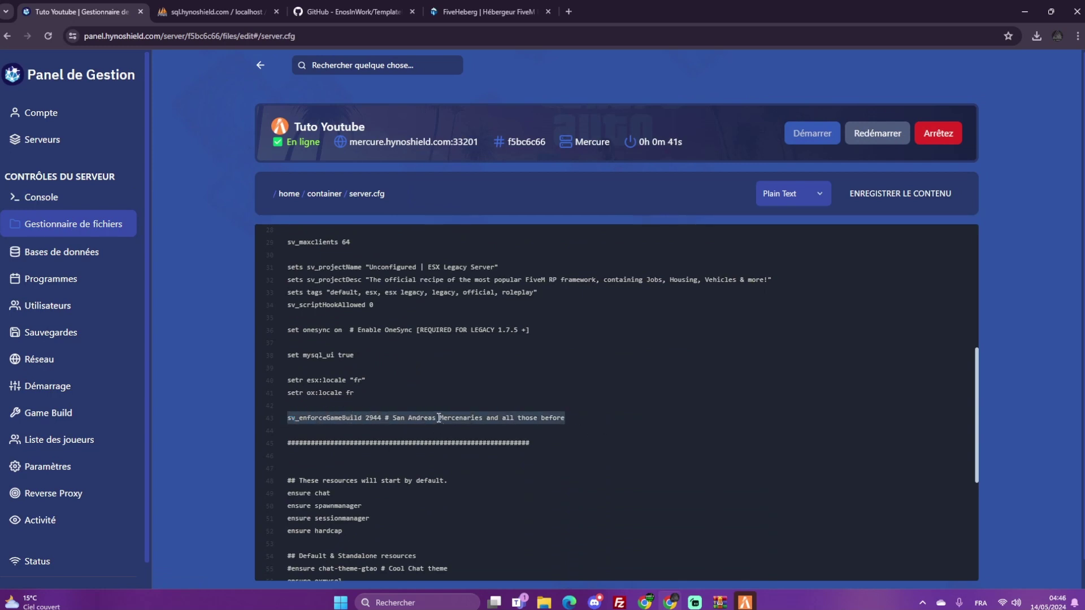
{"action": "key", "text": "BackSpace"}
{"action": "key", "text": "BackSpace"}
{"action": "key", "text": "BackSpace"}
{"action": "left_click", "coordinate": [862, 204]}
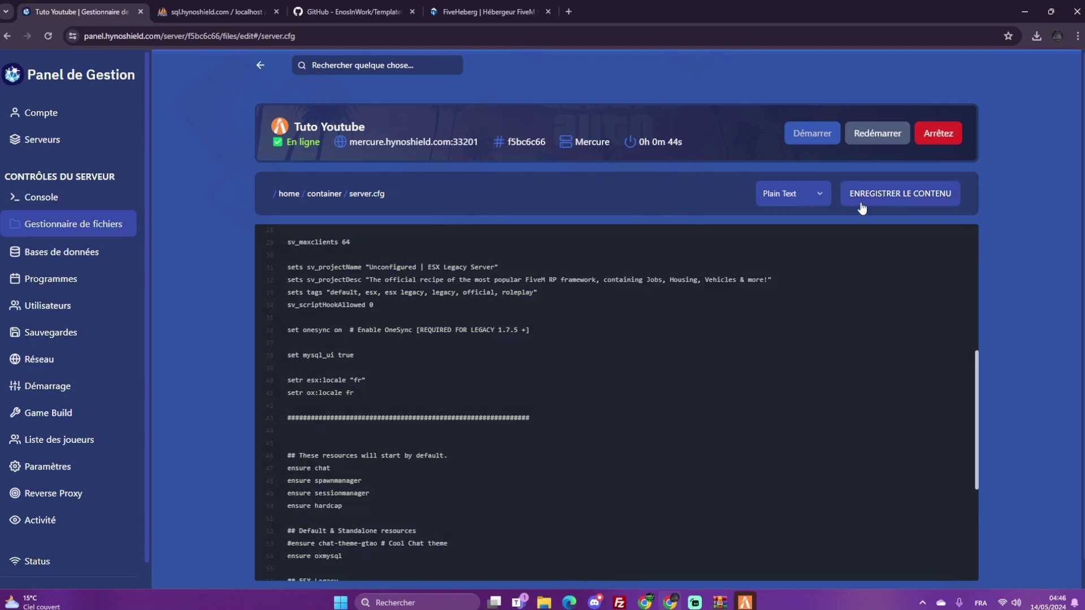
Check the Game Build DLC settings, then return to the server console
{"action": "left_click_drag", "start_coordinate": [147, 377], "coordinate": [146, 393]}
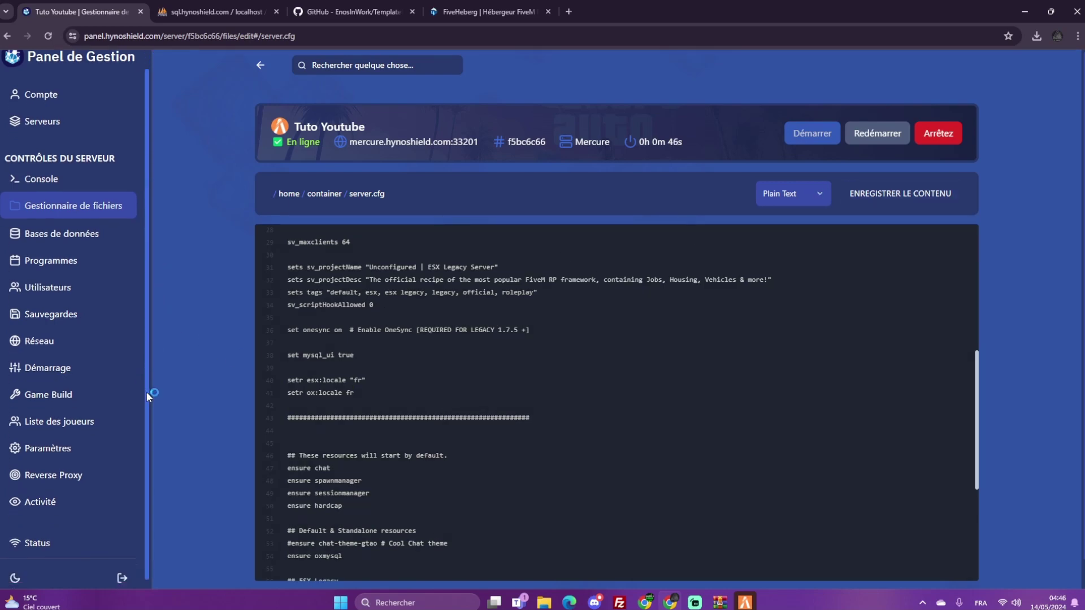
{"action": "left_click", "coordinate": [76, 390]}
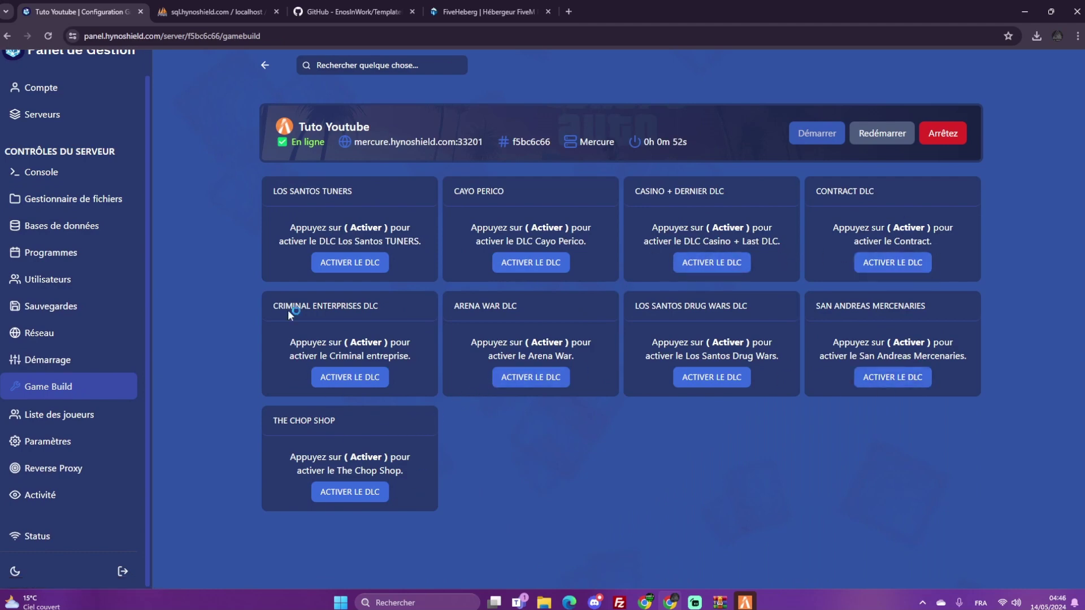
{"action": "left_click", "coordinate": [41, 172]}
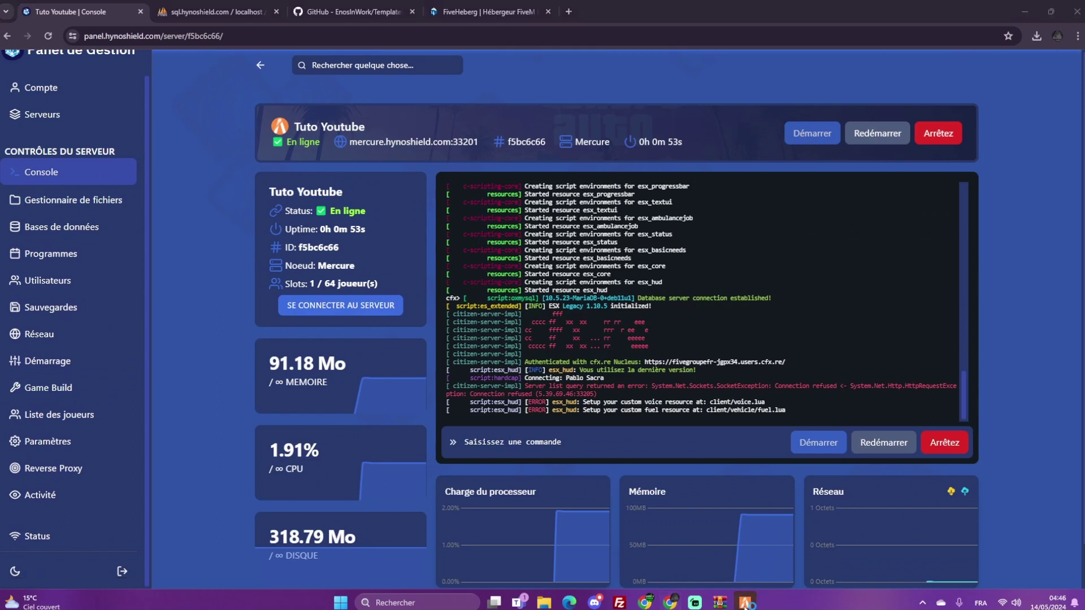
Fill the IDENTITY form with the character's name, birth date and height 18, then create the character
{"action": "left_click", "coordinate": [746, 602]}
{"action": "left_click", "coordinate": [535, 244]}
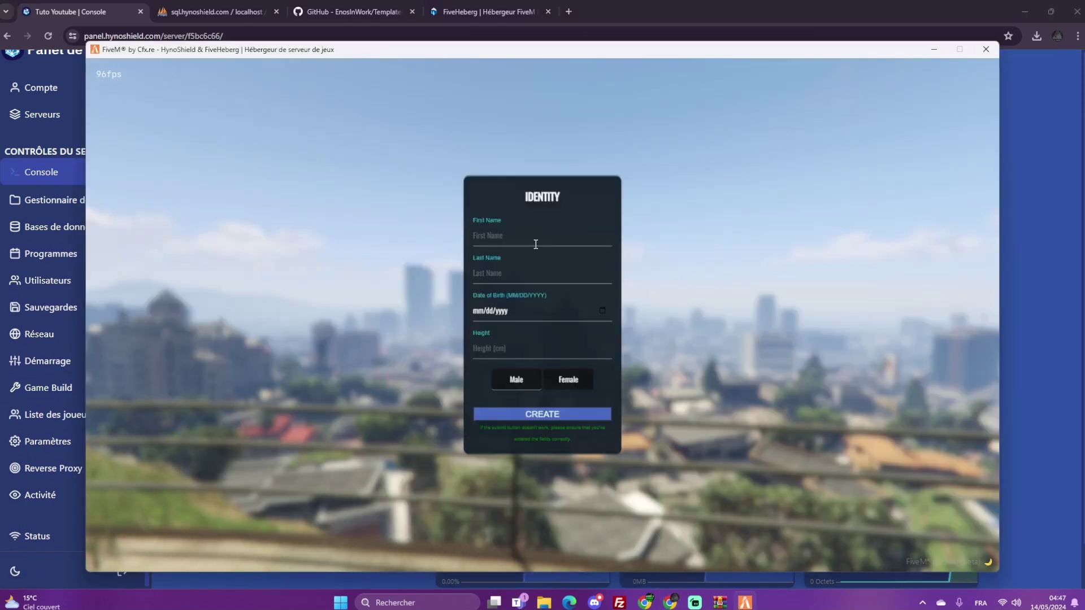
{"action": "type", "text": "Jean"}
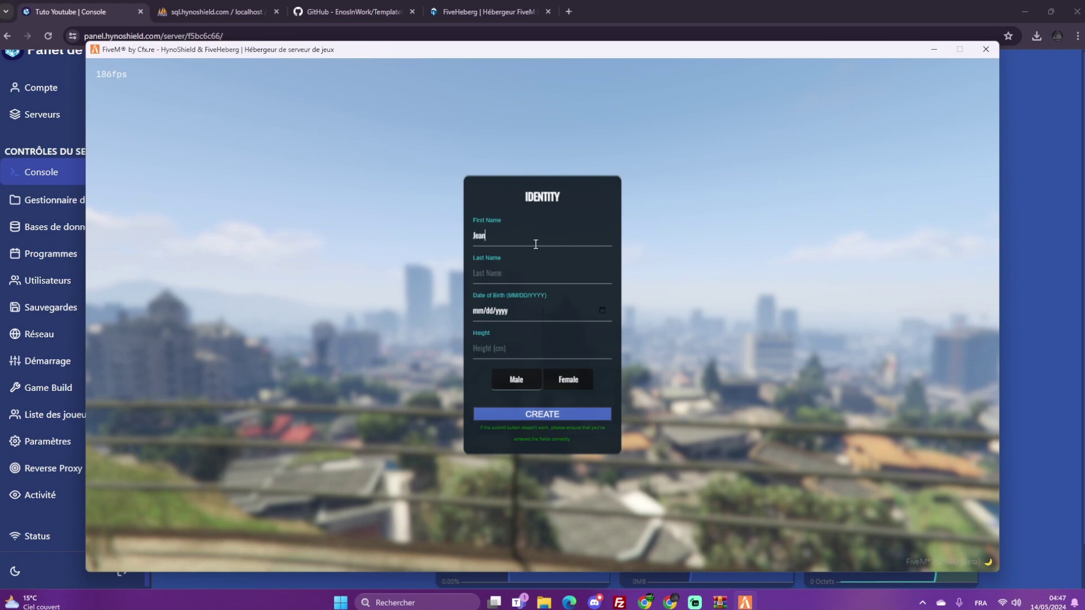
{"action": "key", "text": "Tab"}
{"action": "type", "text": "Doe"}
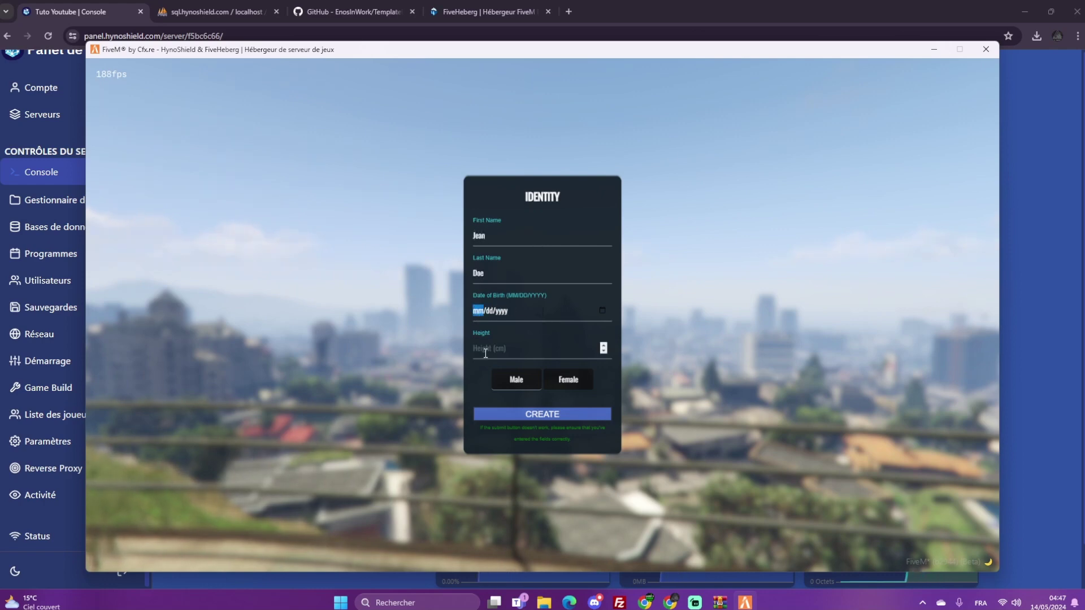
{"action": "type", "text": "100120"}
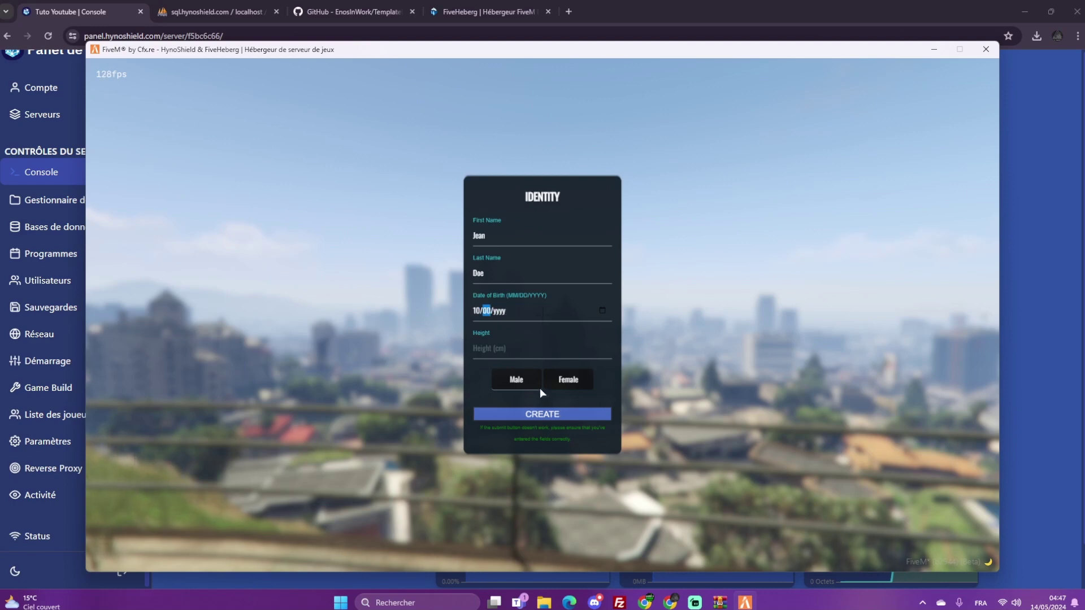
{"action": "left_click", "coordinate": [510, 354]}
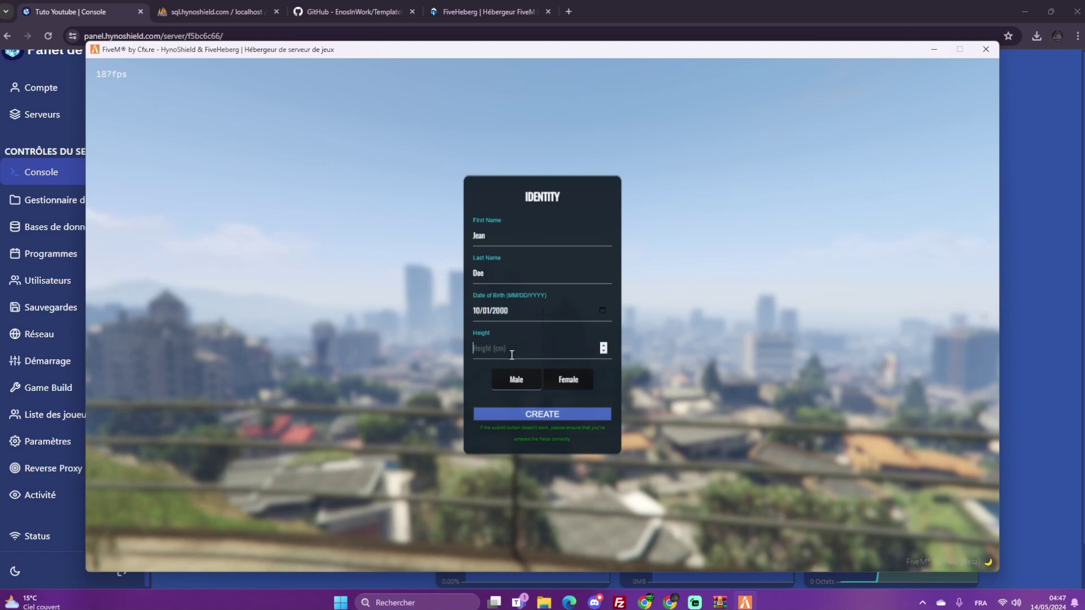
{"action": "type", "text": "180"}
{"action": "left_click", "coordinate": [519, 417]}
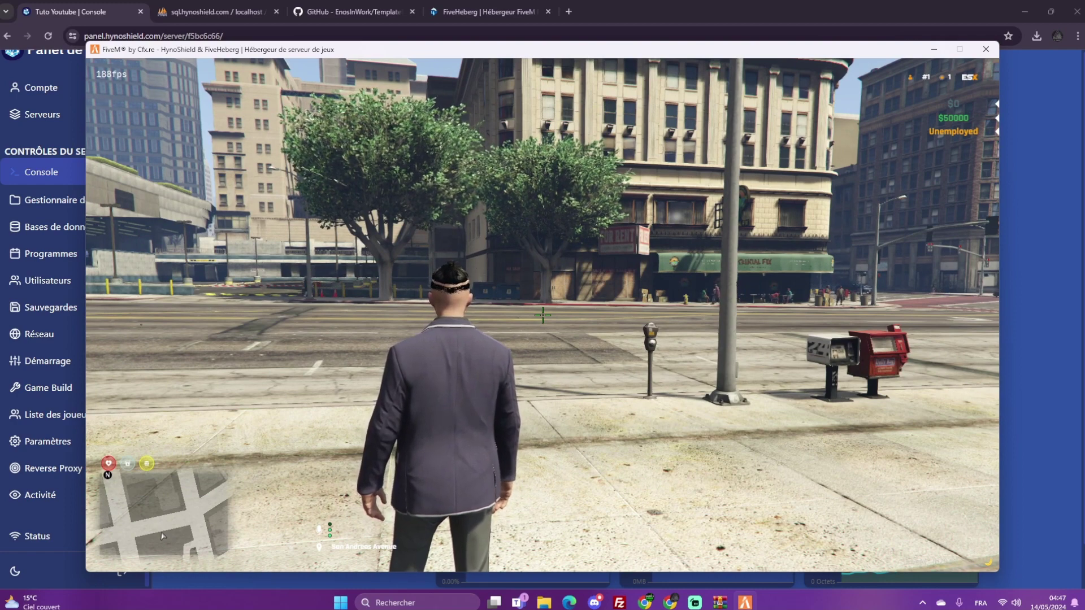
{"action": "key", "text": "alt+Tab"}
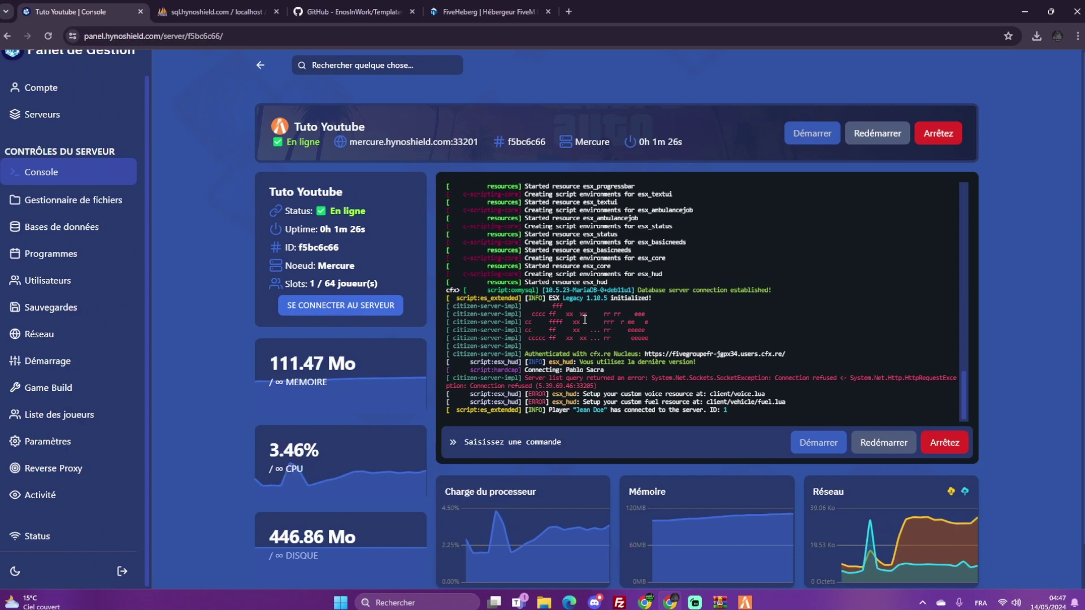
Open the users table in phpMyAdmin
{"action": "left_click", "coordinate": [207, 8]}
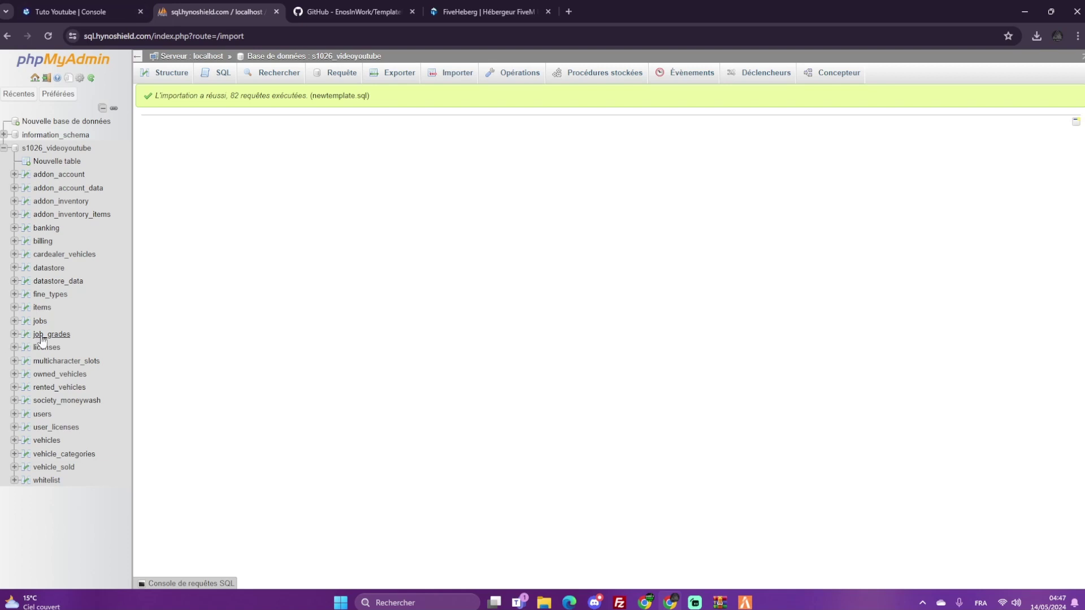
{"action": "left_click", "coordinate": [44, 415]}
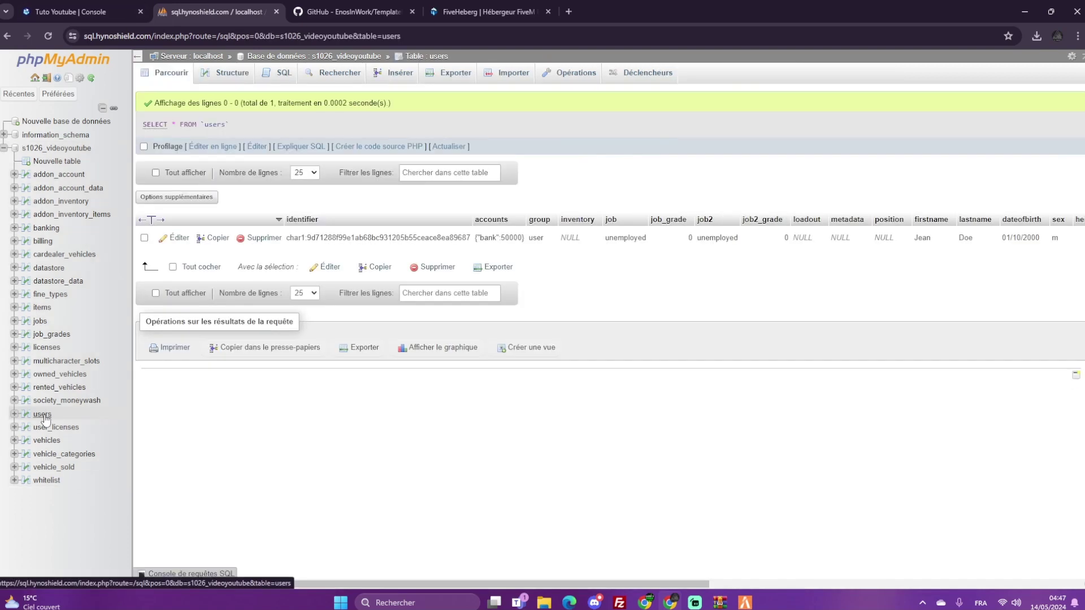
{"action": "left_click_drag", "start_coordinate": [476, 583], "coordinate": [503, 583]}
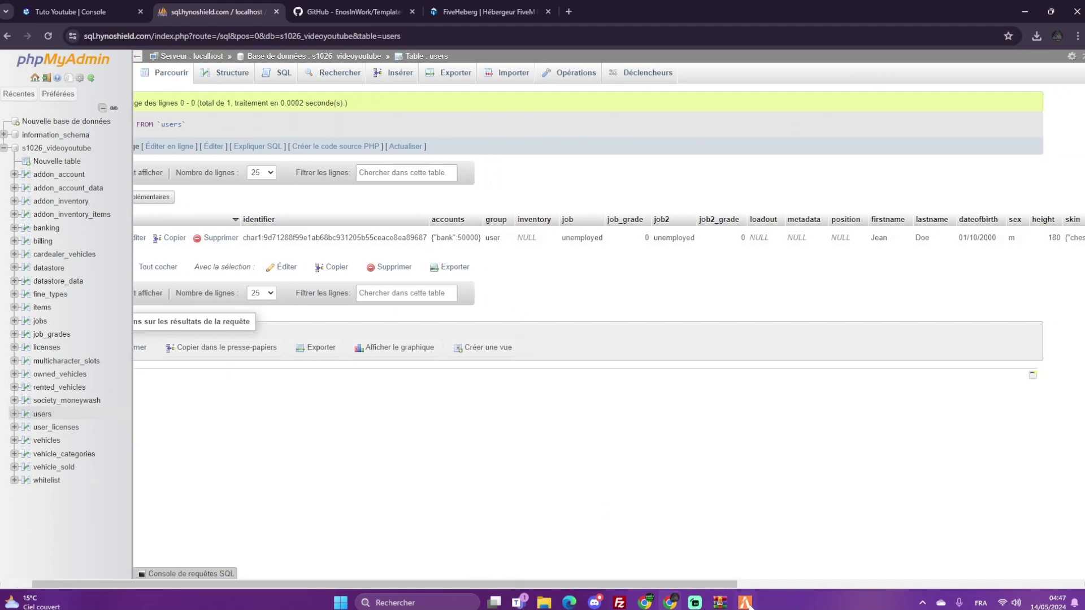
Disconnect and quit FiveM from the pause menu's JEU tab
{"action": "left_click", "coordinate": [747, 603]}
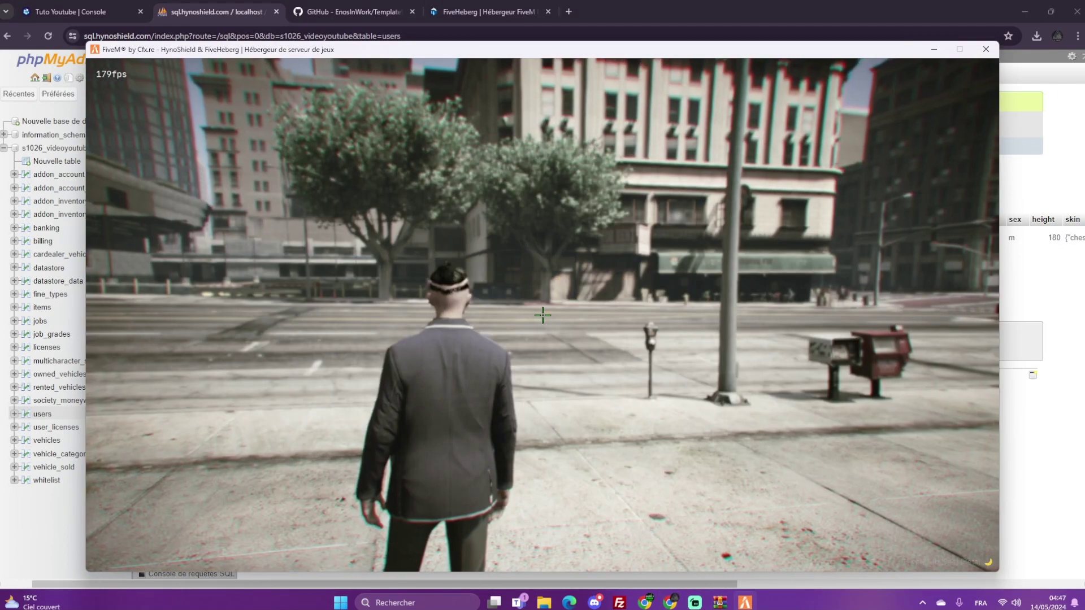
{"action": "key", "text": "Escape"}
{"action": "left_click", "coordinate": [345, 148]}
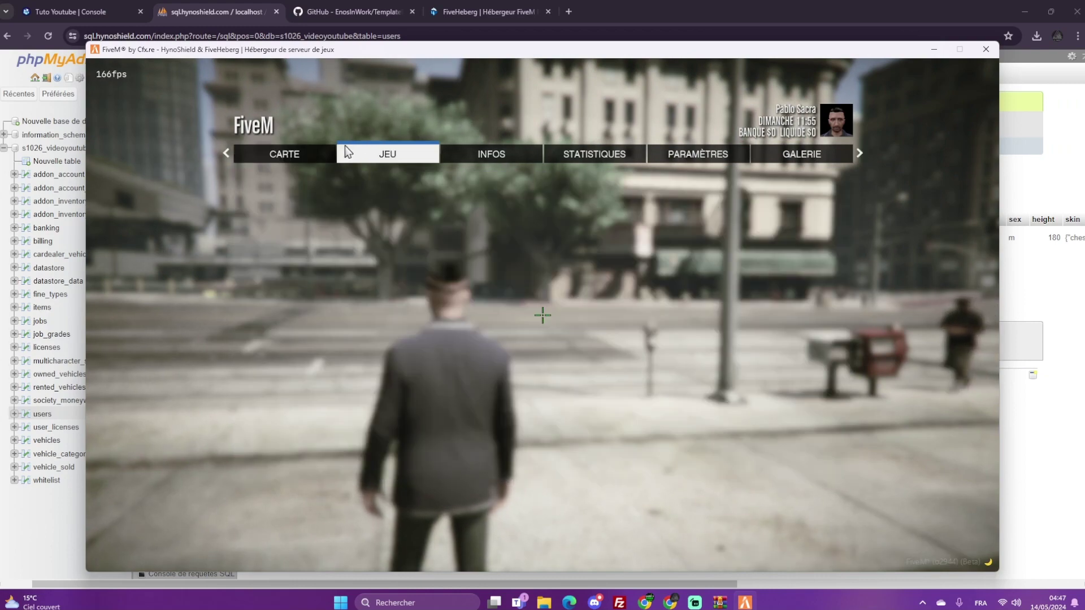
{"action": "left_click", "coordinate": [290, 203]}
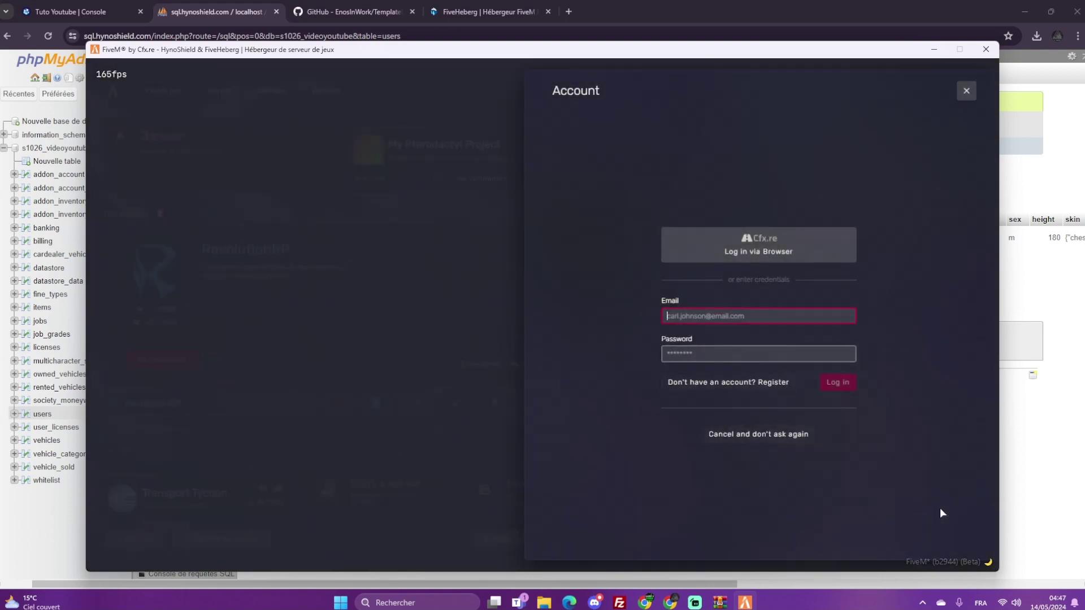
Change the player's group from user to admin, then return to the server console tab
{"action": "left_click", "coordinate": [1013, 475]}
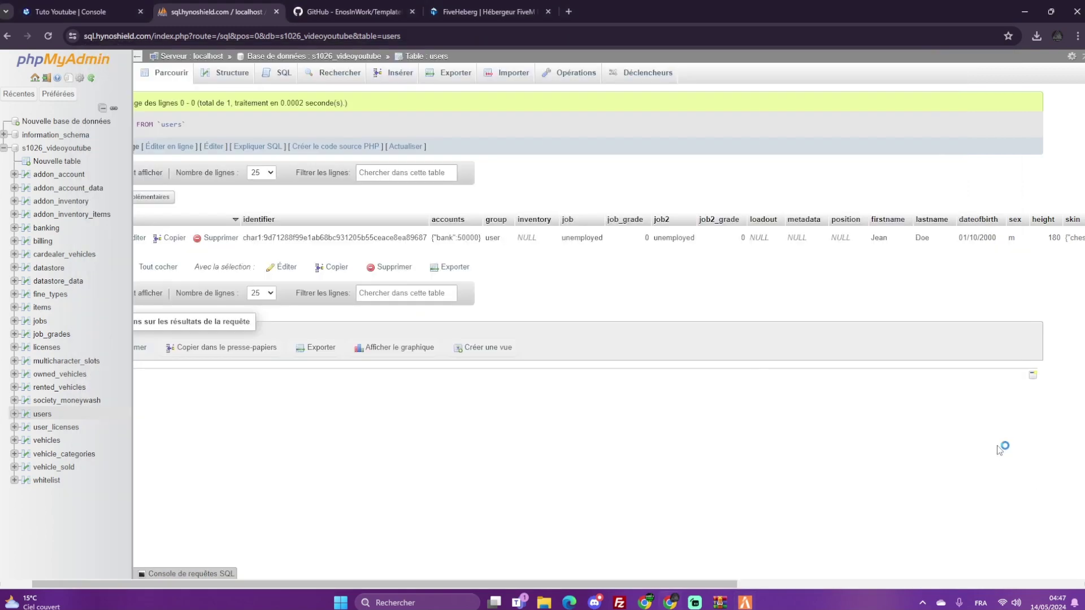
{"action": "double_click", "coordinate": [496, 237]}
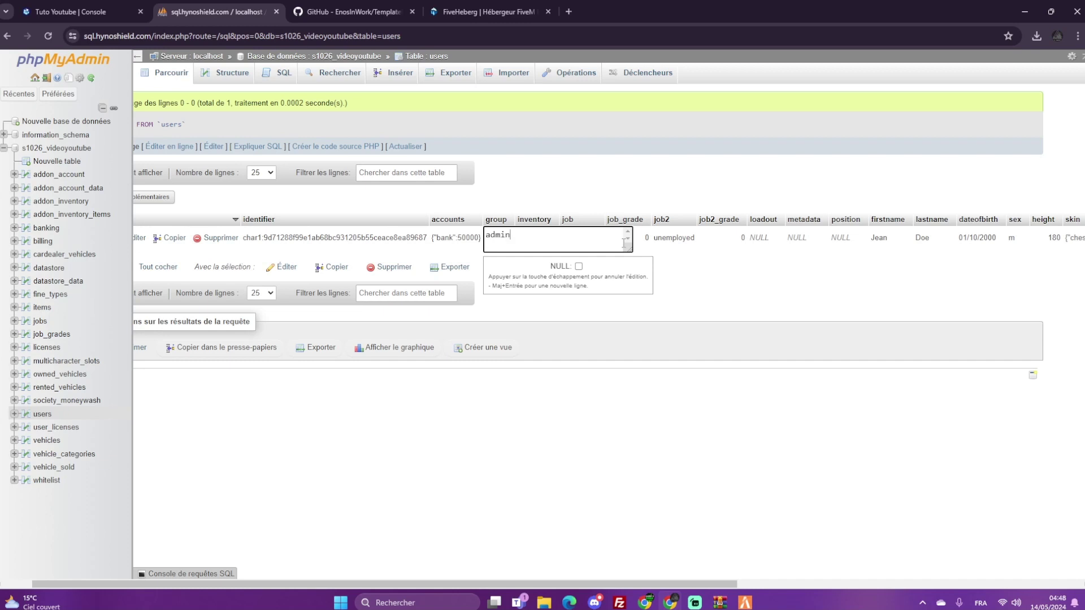
{"action": "key", "text": "Return"}
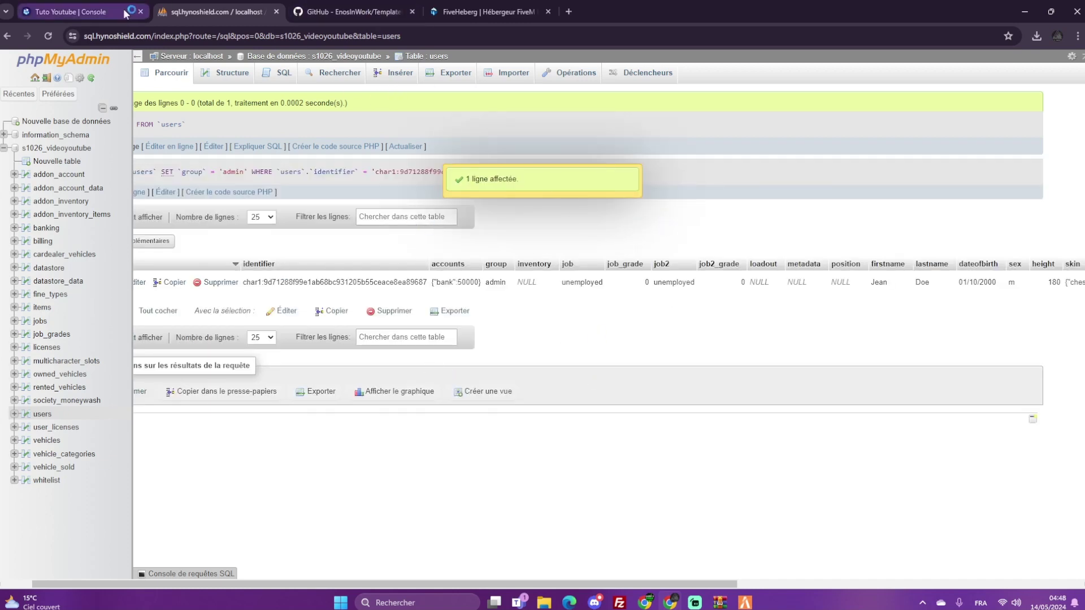
{"action": "left_click", "coordinate": [101, 21]}
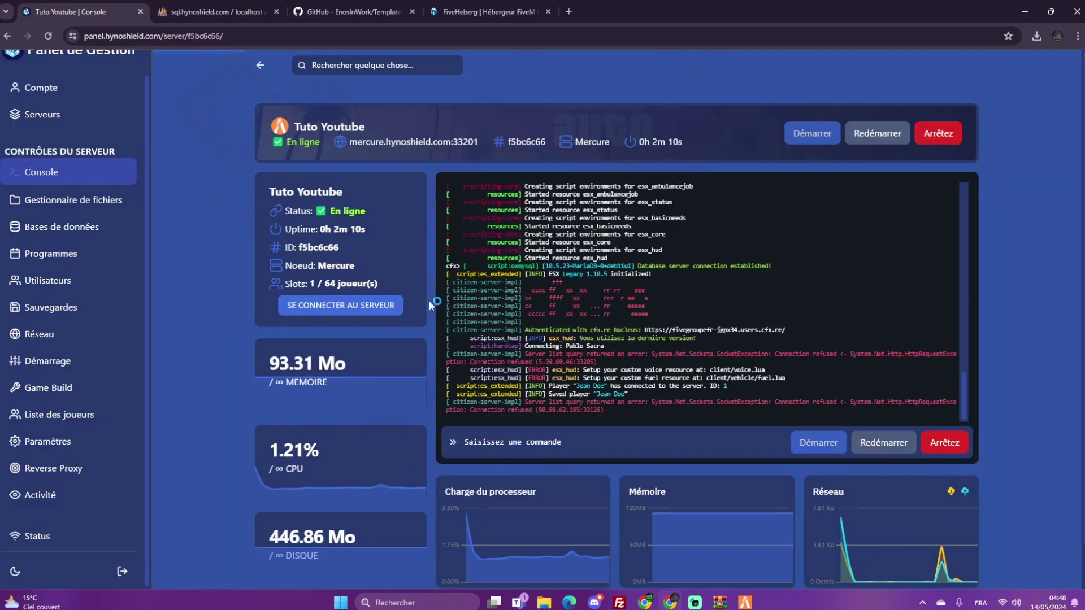
Copy the server address from the panel and run connect with it in FiveM's F8 console
{"action": "left_click", "coordinate": [747, 600]}
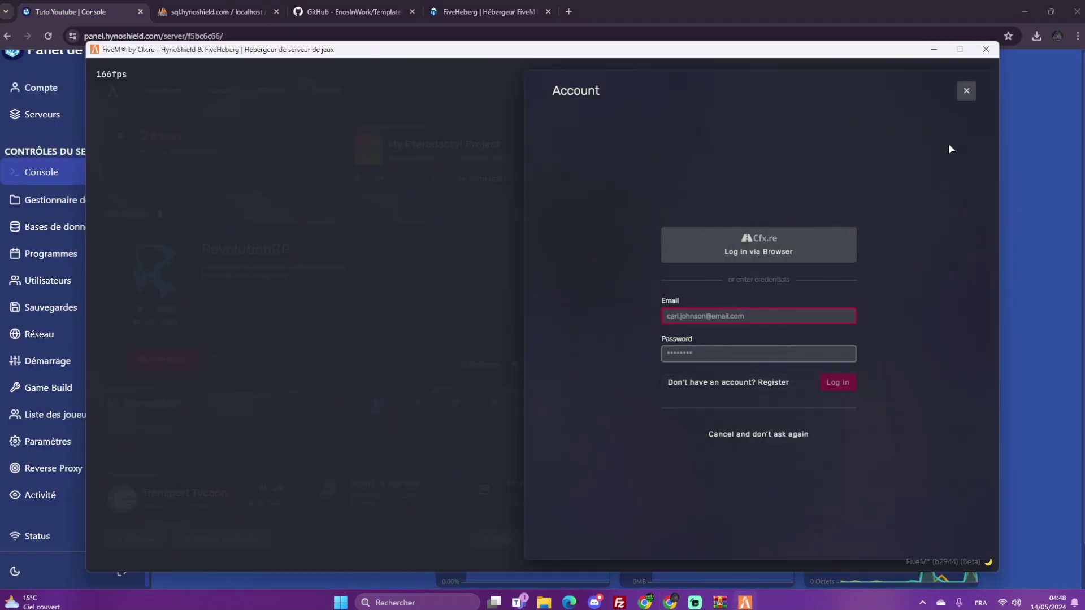
{"action": "left_click", "coordinate": [965, 93]}
{"action": "left_click", "coordinate": [485, 185]}
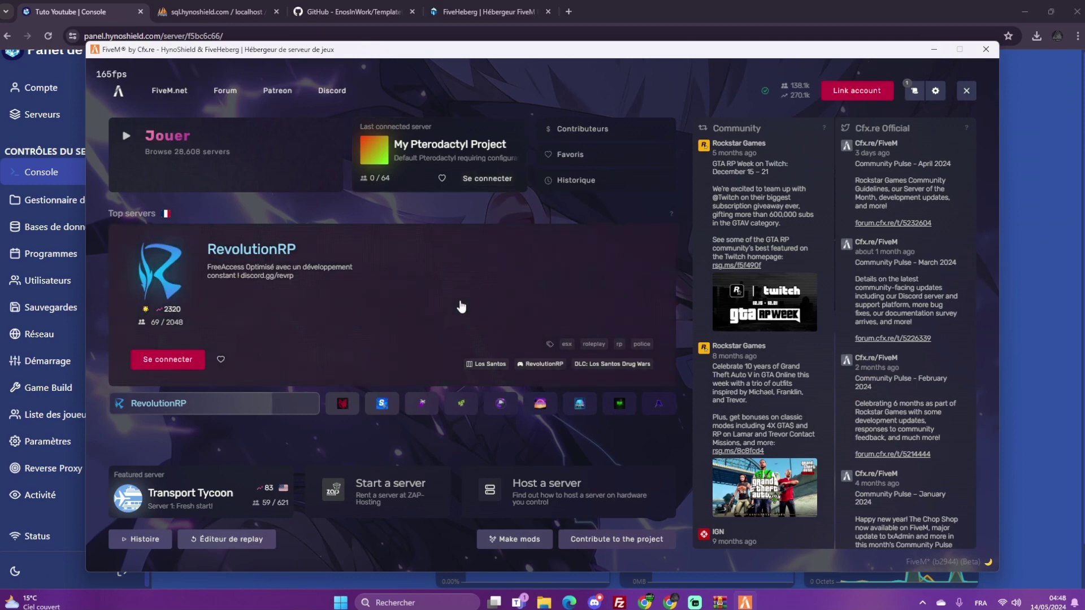
{"action": "key", "text": "F8"}
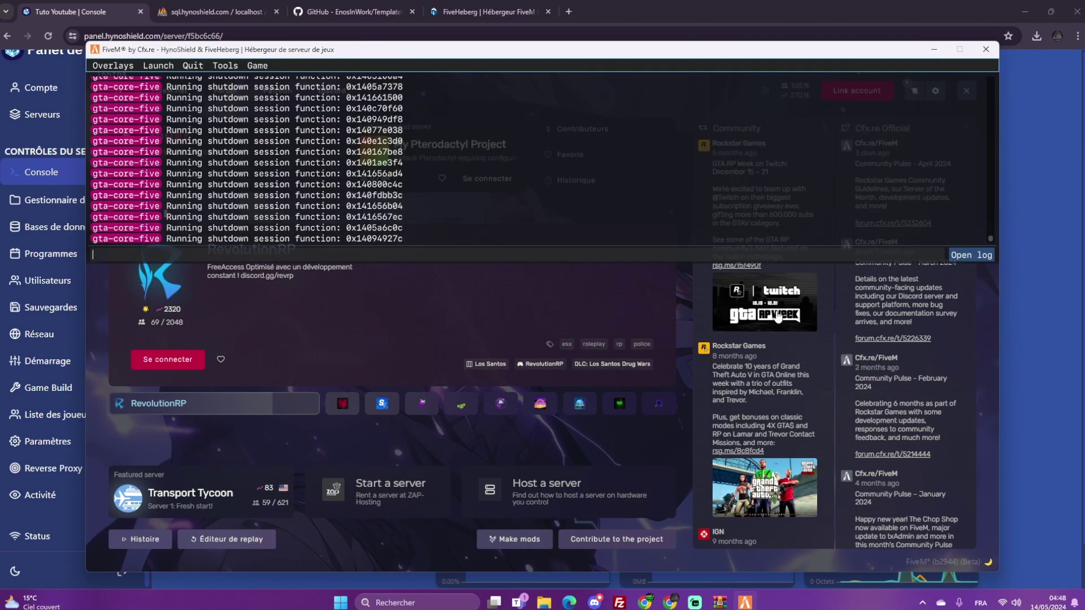
{"action": "left_click", "coordinate": [1010, 290]}
{"action": "left_click", "coordinate": [407, 142]}
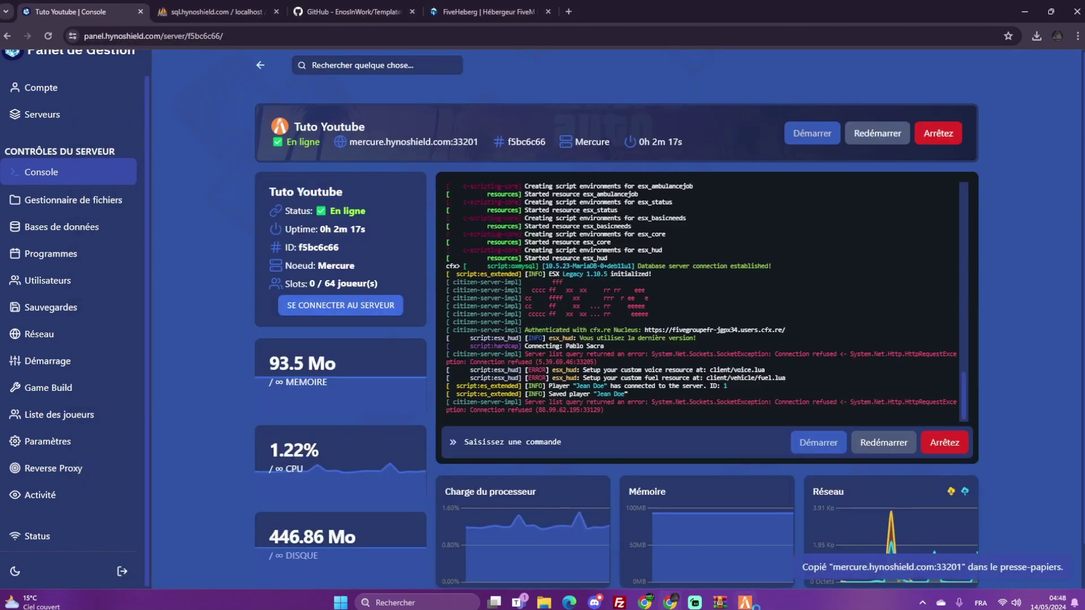
{"action": "left_click", "coordinate": [745, 602]}
{"action": "type", "text": "connect"}
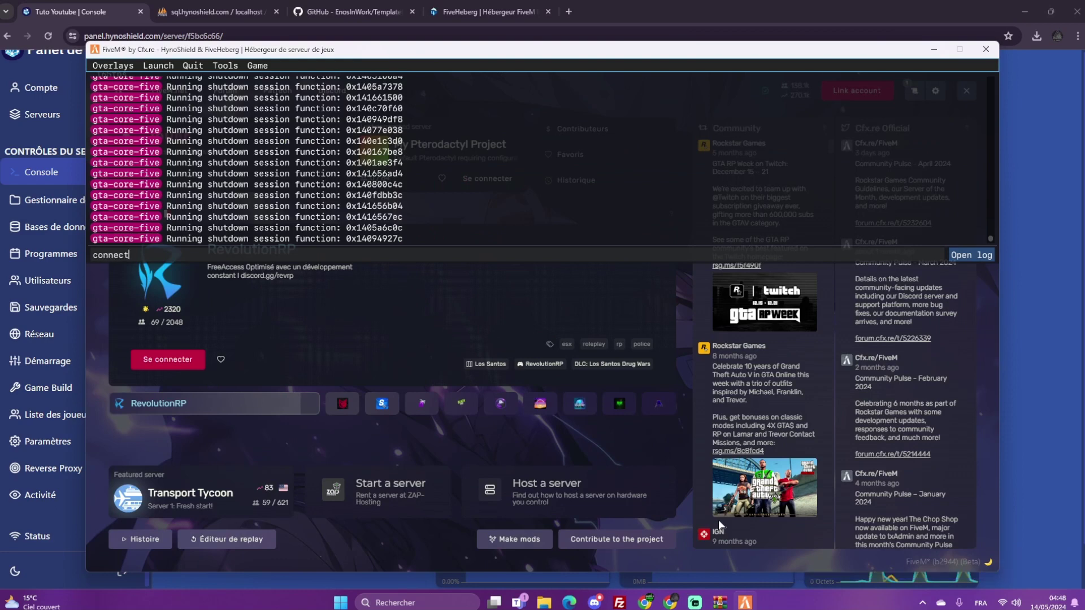
{"action": "type", "text": "mercure.hynoshield.com:33201"}
{"action": "key", "text": "Return"}
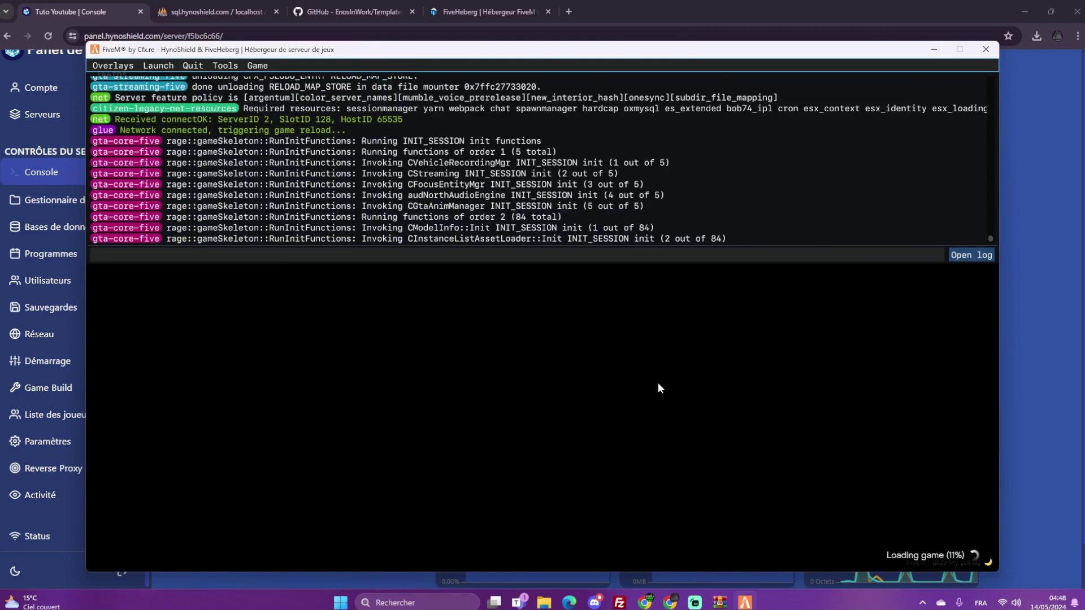
{"action": "key", "text": "F8"}
{"action": "left_click", "coordinate": [1032, 424]}
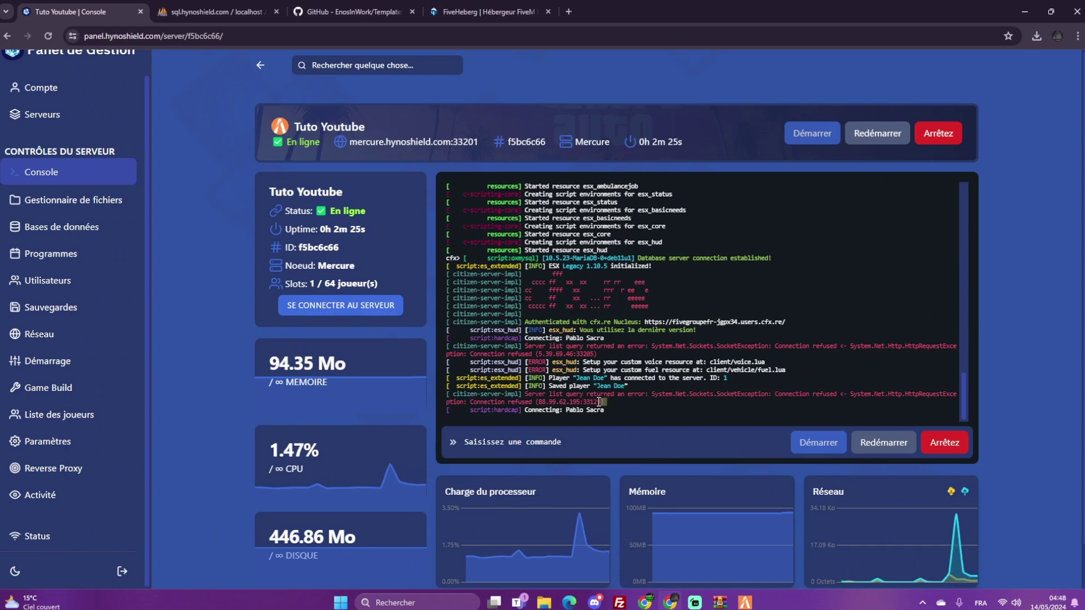
{"action": "left_click_drag", "start_coordinate": [603, 402], "coordinate": [527, 396]}
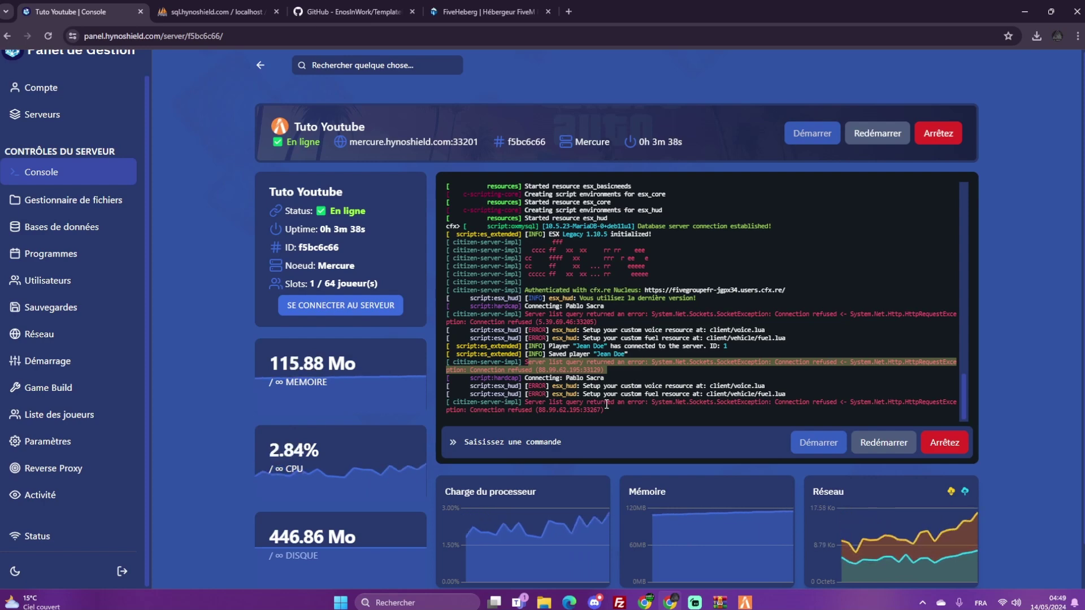
Spawn into the game as the Jean Doe character
{"action": "left_click", "coordinate": [582, 398]}
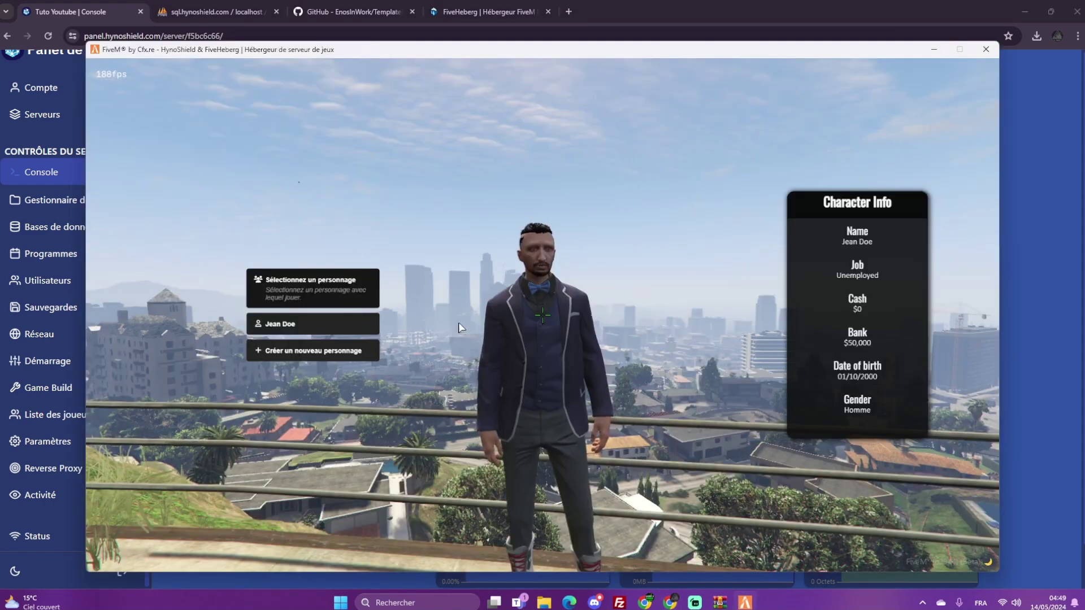
{"action": "left_click", "coordinate": [305, 332]}
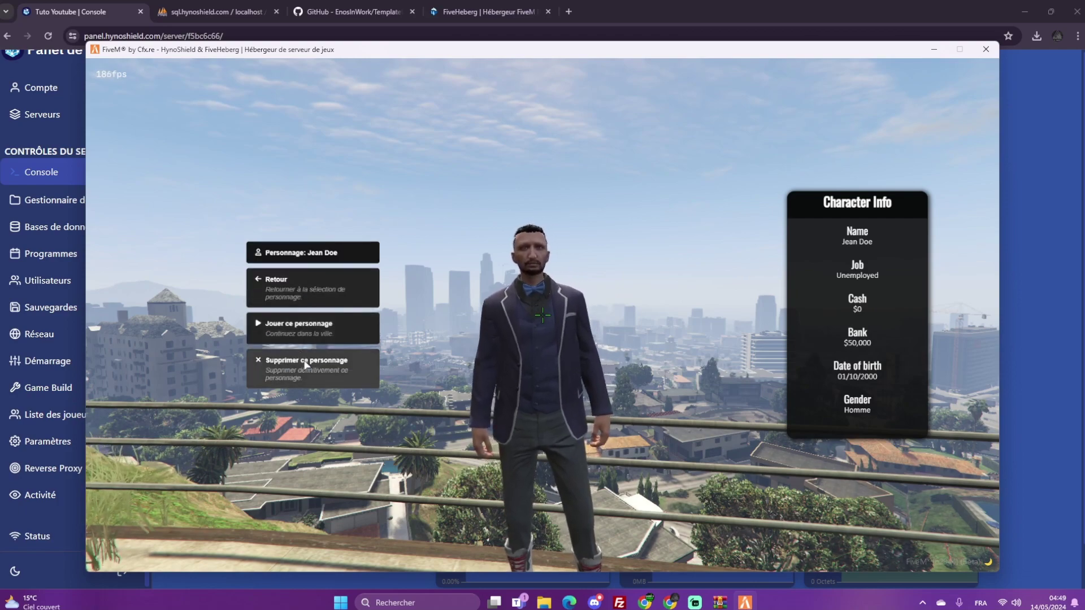
{"action": "left_click", "coordinate": [307, 333]}
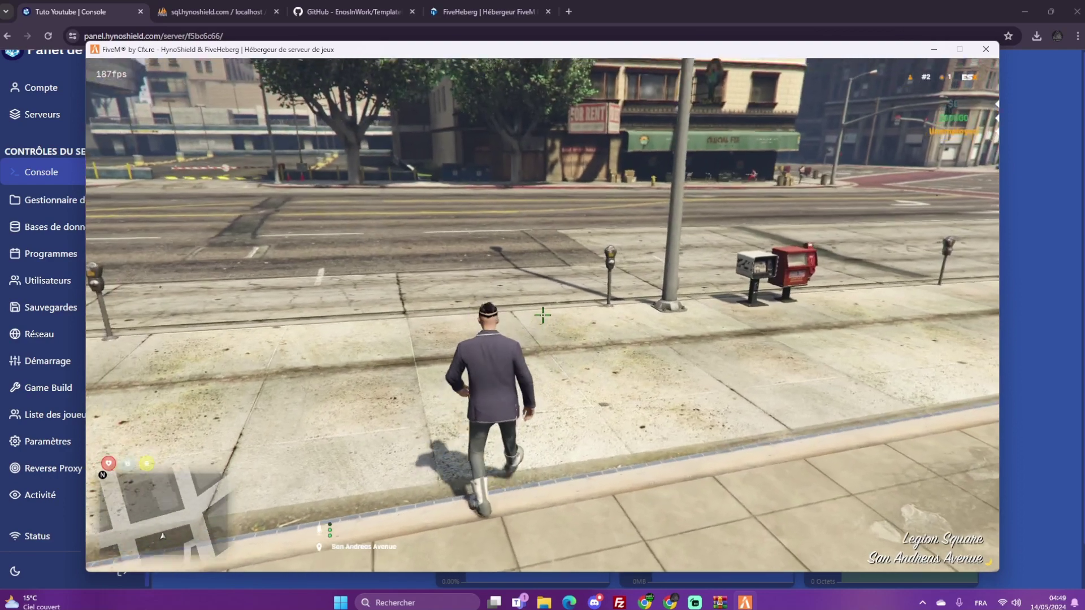
Run the /noclip and /revive admin commands in the game chat
{"action": "type", "text": "t/su"}
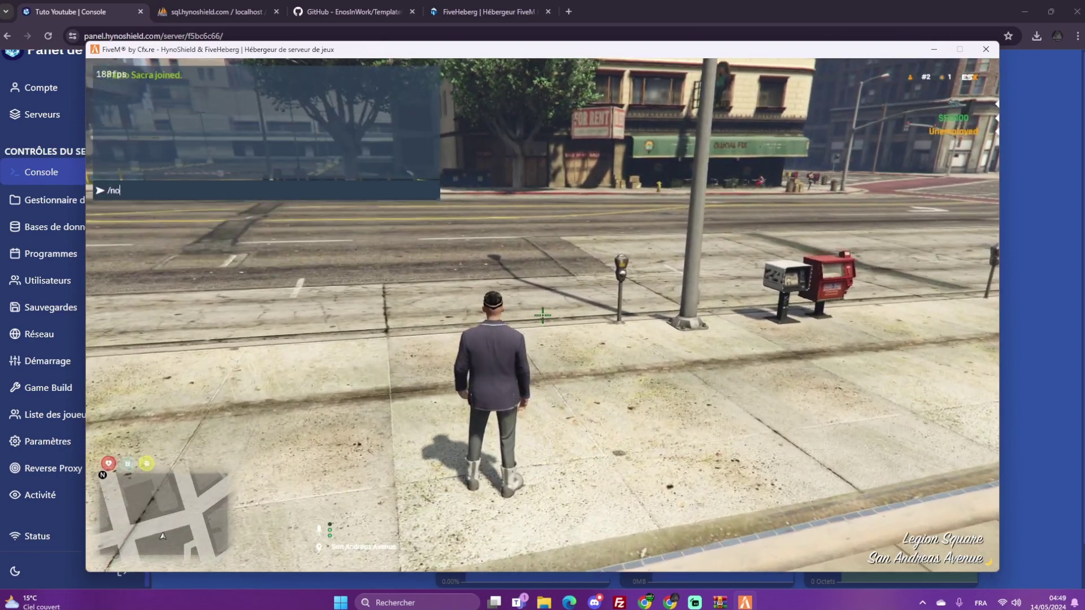
{"action": "key", "text": "BackSpace"}
{"action": "key", "text": "BackSpace"}
{"action": "key", "text": "BackSpace"}
{"action": "type", "text": "/noclip"}
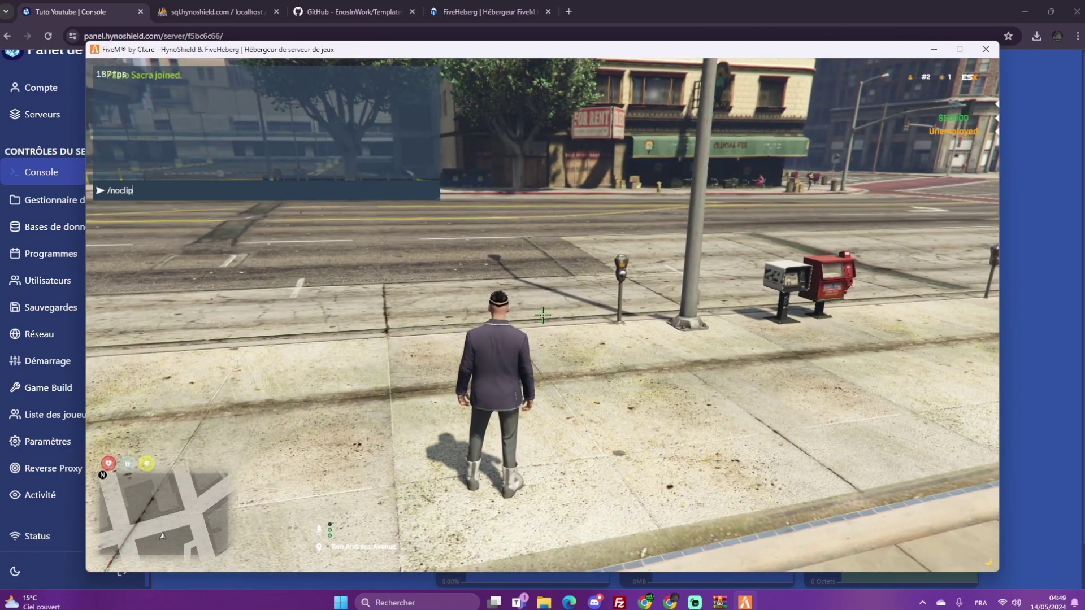
{"action": "key", "text": "Return"}
{"action": "key", "text": "d"}
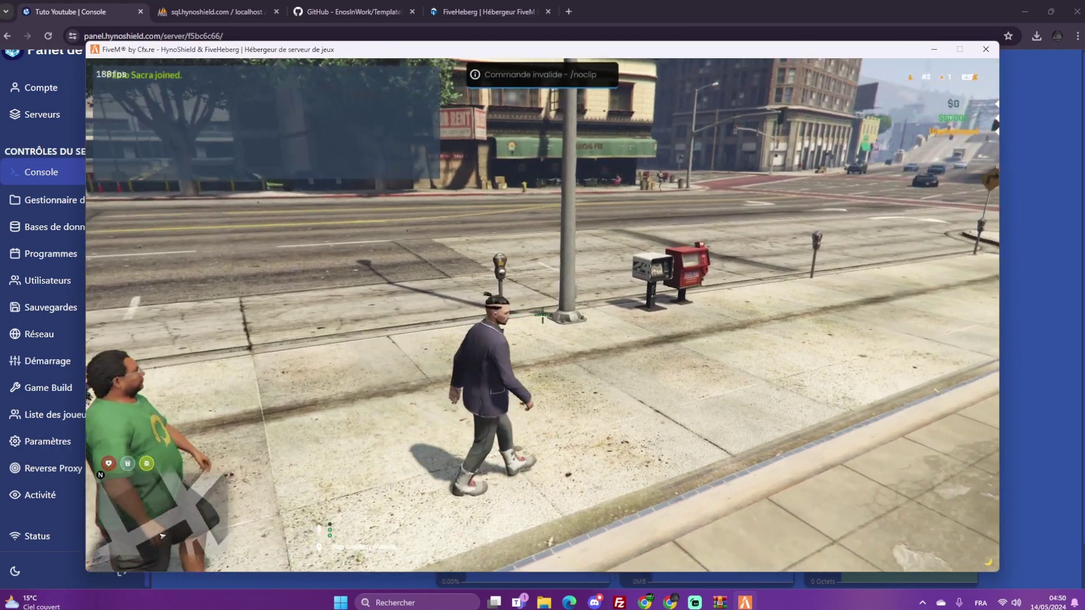
{"action": "type", "text": "t"}
{"action": "type", "text": "/r"}
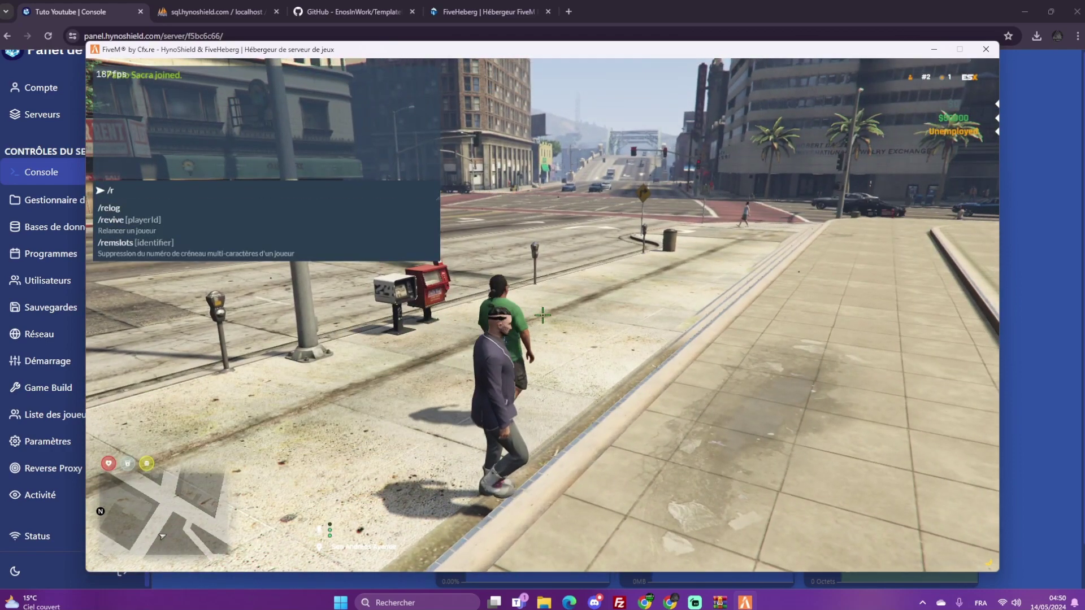
{"action": "type", "text": "evive"}
{"action": "key", "text": "Return"}
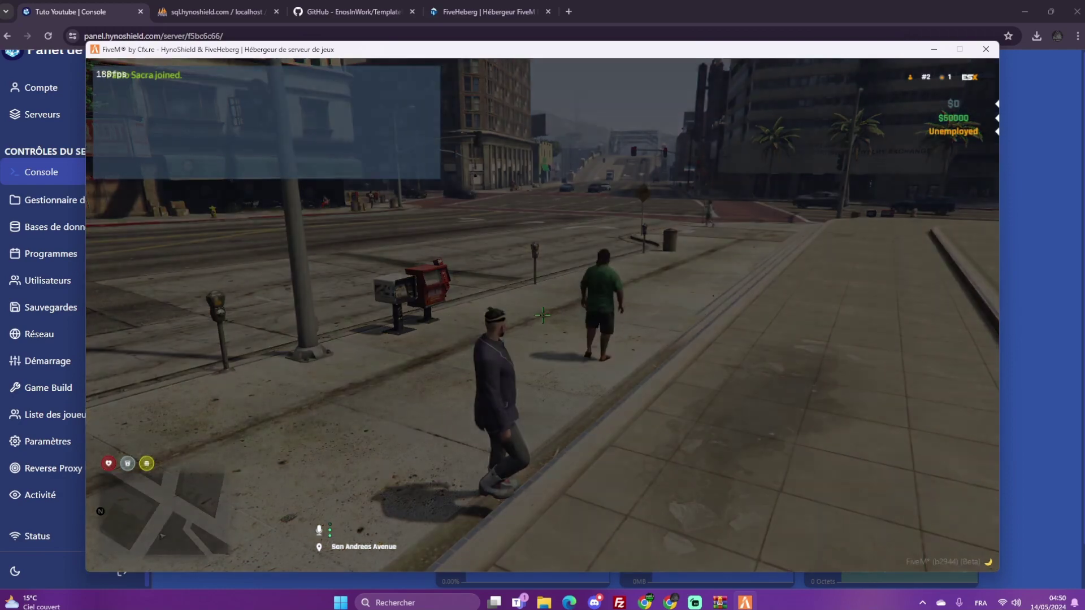
Walk the character briefly, then quit the game with the F8 console's quit command
{"action": "key", "text": "w"}
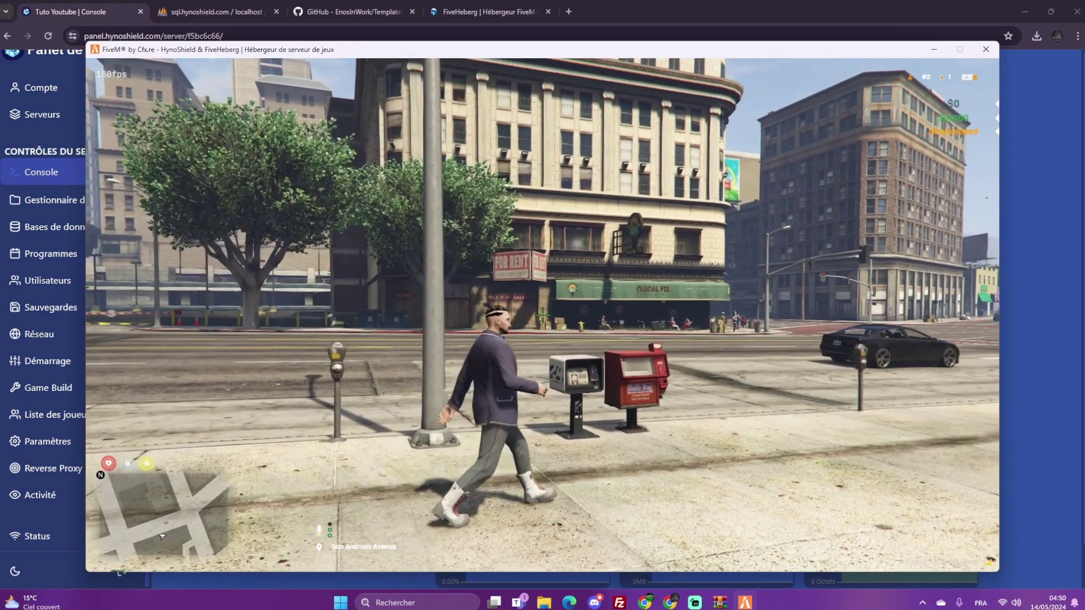
{"action": "key", "text": "Escape"}
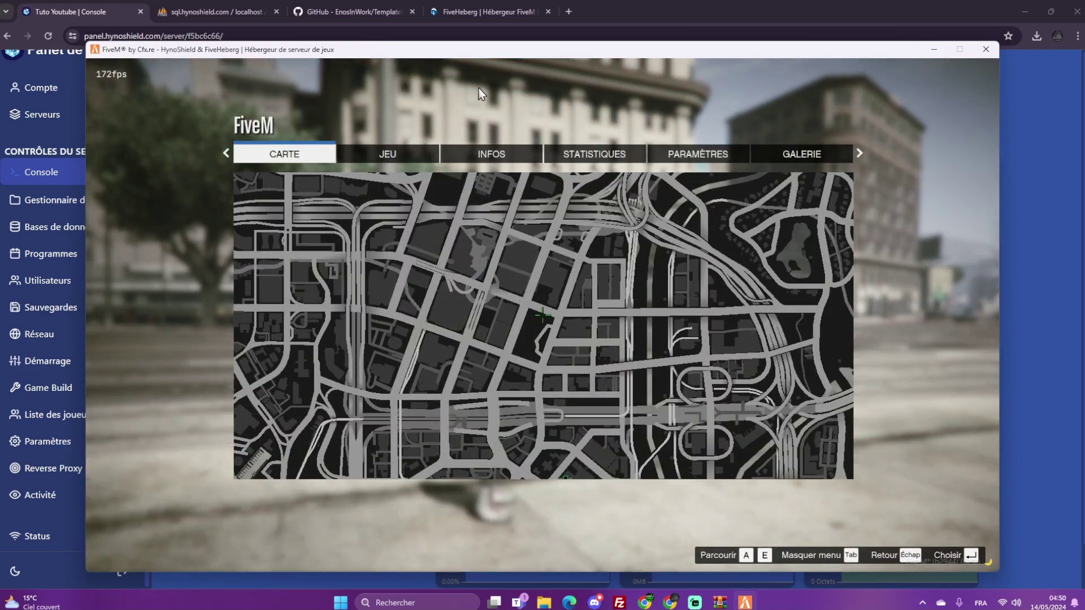
{"action": "key", "text": "F8"}
{"action": "type", "text": "quit"}
{"action": "key", "text": "Return"}
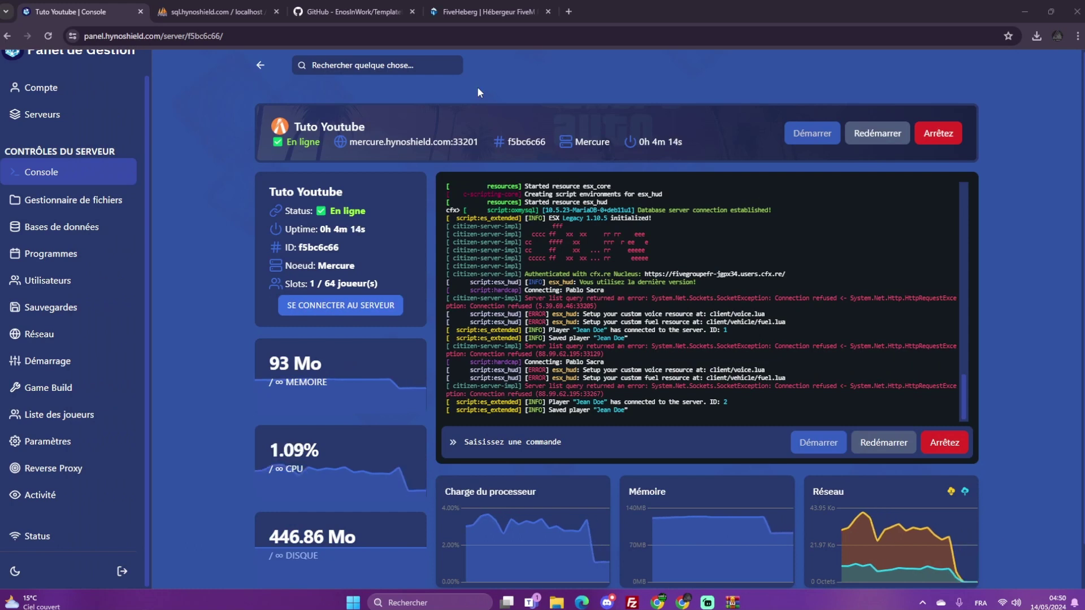
Stop the server, set txAdmin to ACTIVER in Paramètres, and start the server again
{"action": "left_click", "coordinate": [48, 361]}
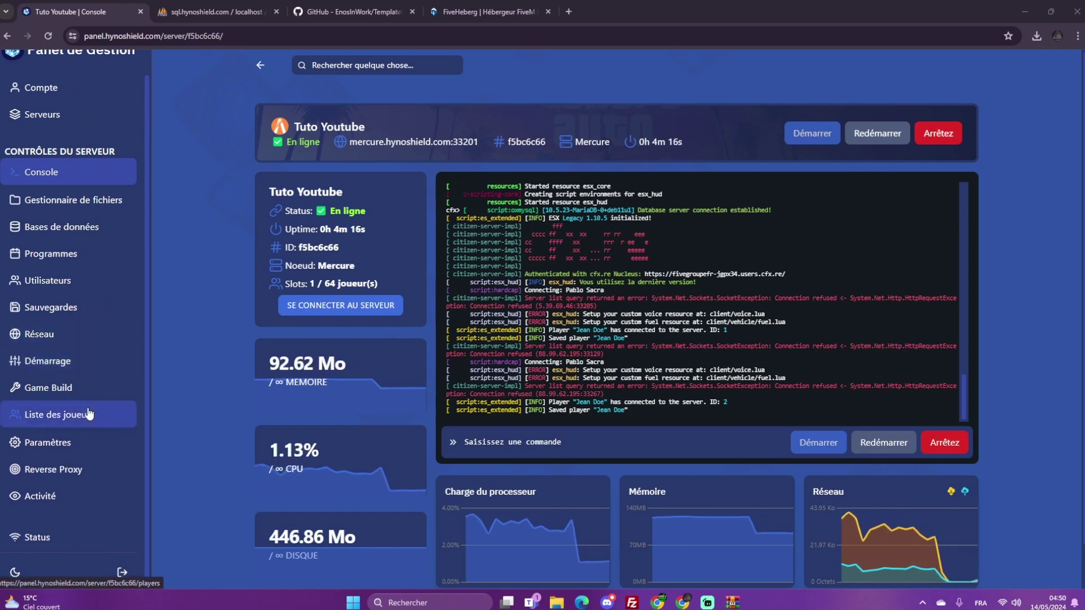
{"action": "left_click", "coordinate": [927, 444]}
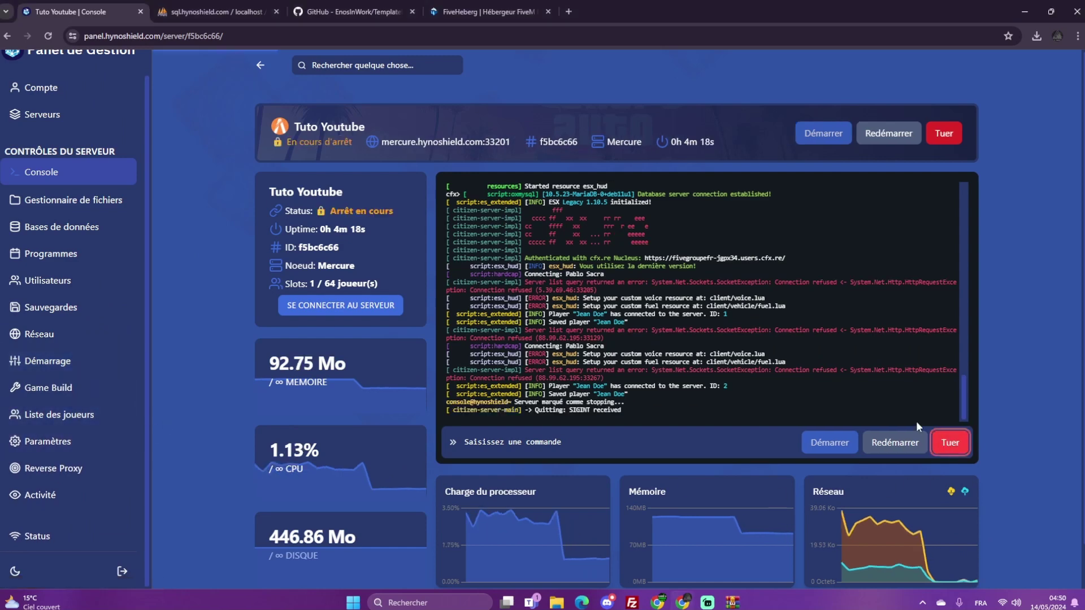
{"action": "left_click", "coordinate": [100, 443]}
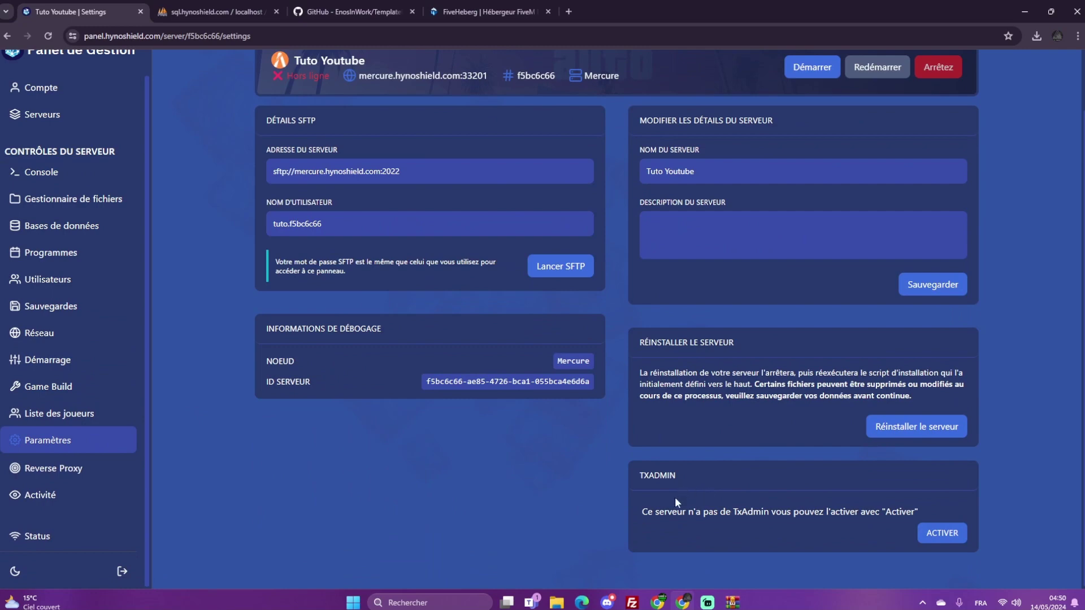
{"action": "left_click", "coordinate": [953, 534]}
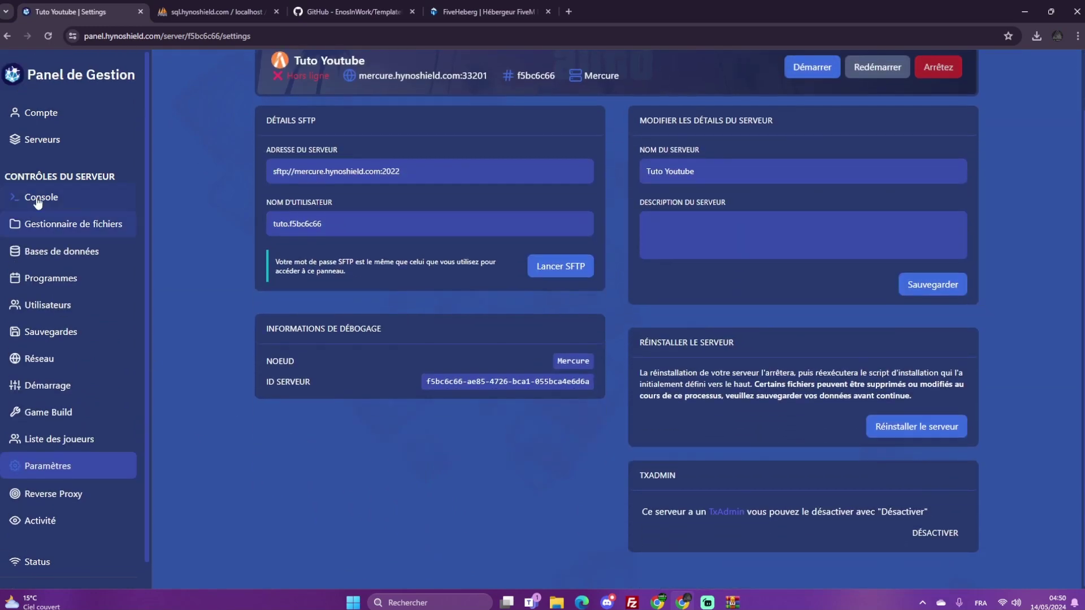
{"action": "left_click", "coordinate": [40, 198]}
{"action": "left_click", "coordinate": [837, 447]}
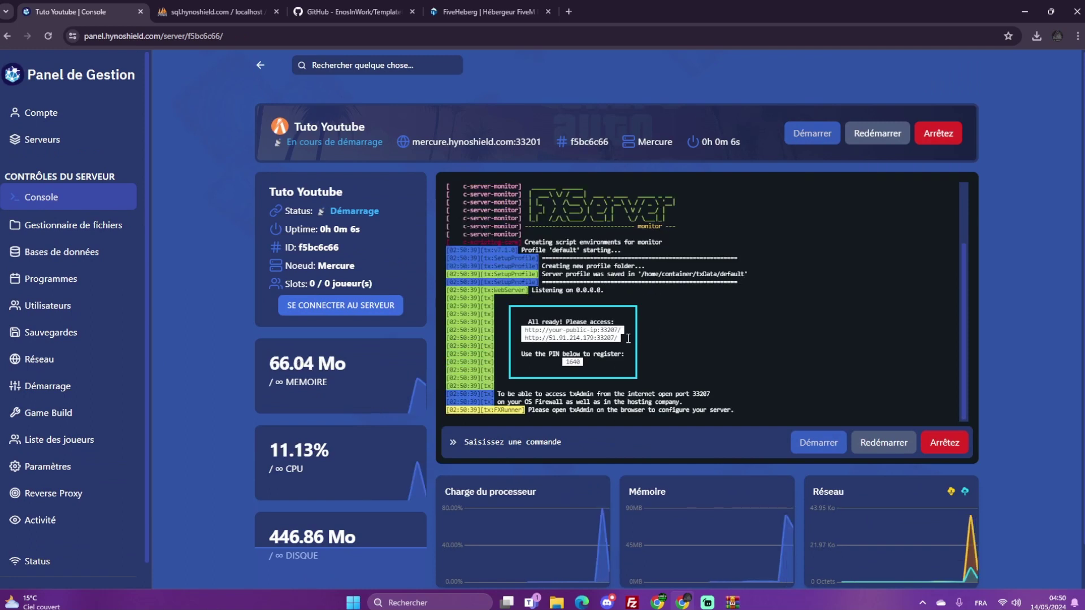
{"action": "scroll", "coordinate": [472, 235], "scroll_direction": "down", "scroll_amount": 1}
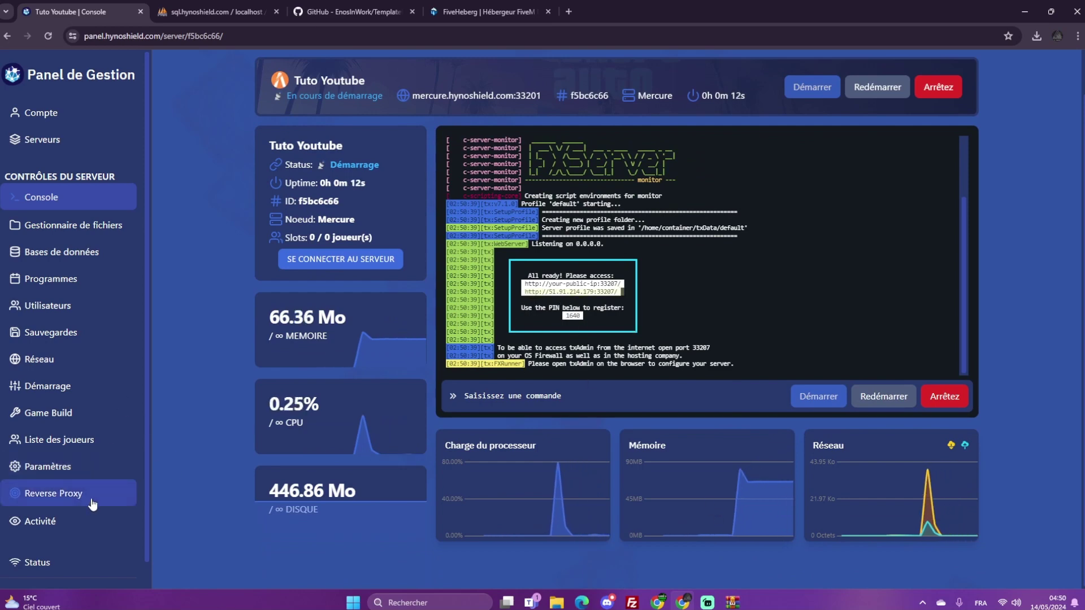
{"action": "left_click", "coordinate": [103, 477]}
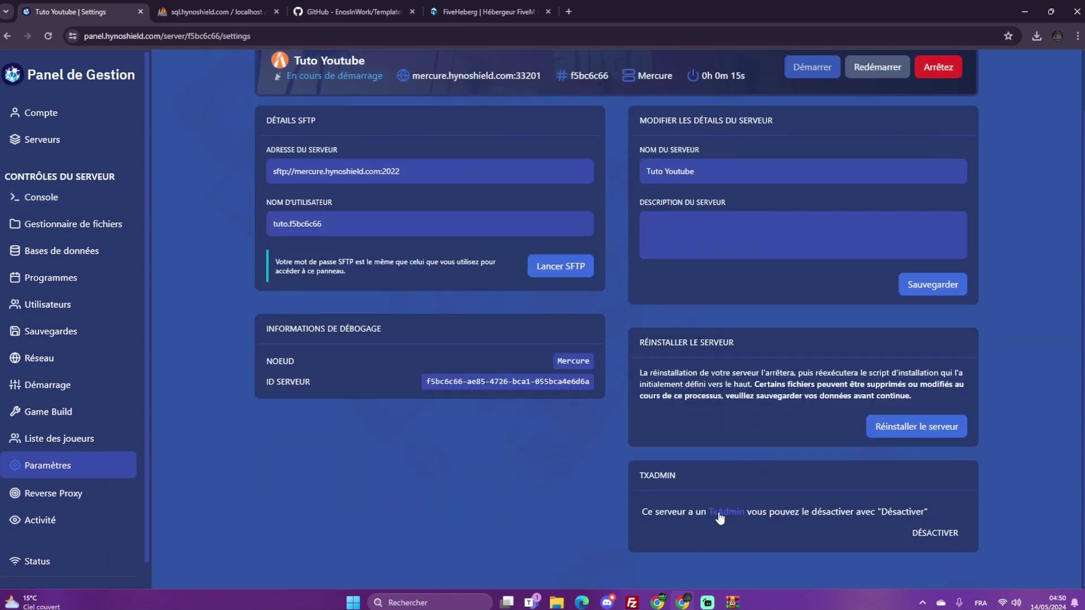
{"action": "middle_click", "coordinate": [719, 517]}
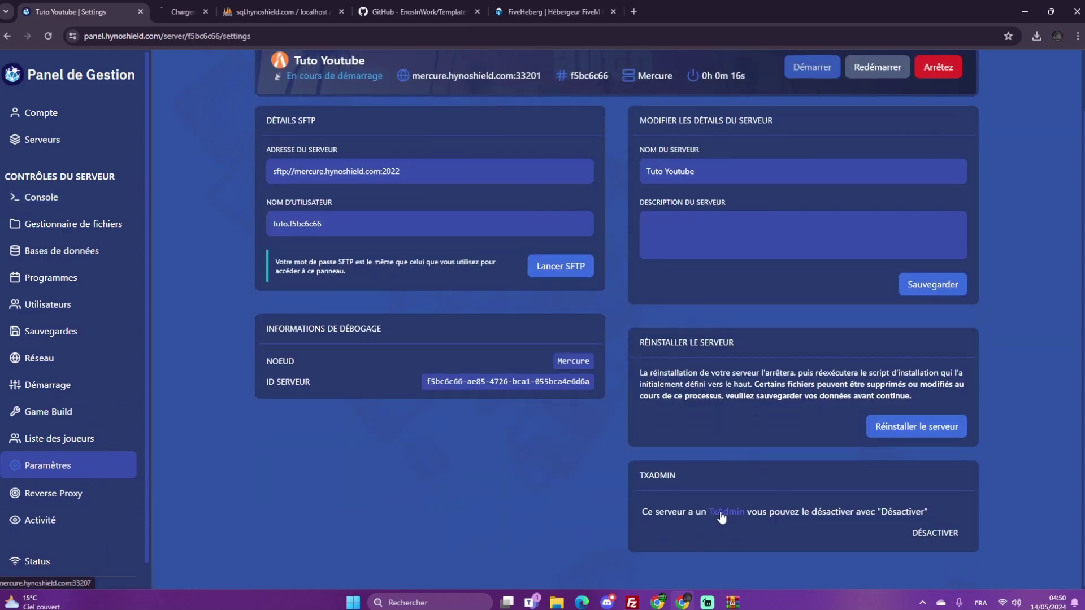
{"action": "left_click", "coordinate": [192, 4]}
{"action": "left_click", "coordinate": [65, 11]}
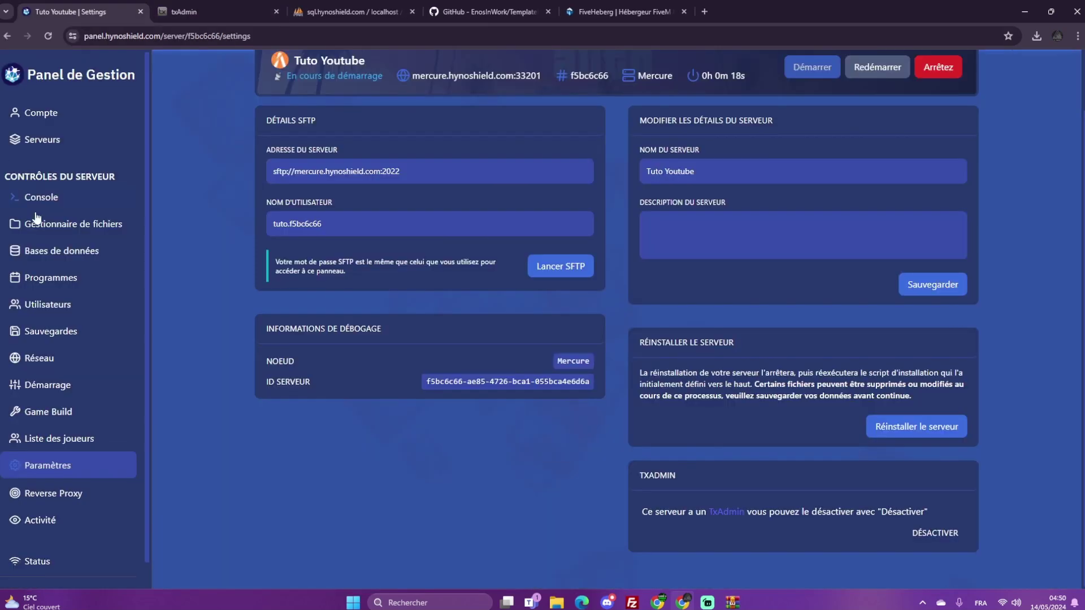
{"action": "left_click", "coordinate": [38, 203]}
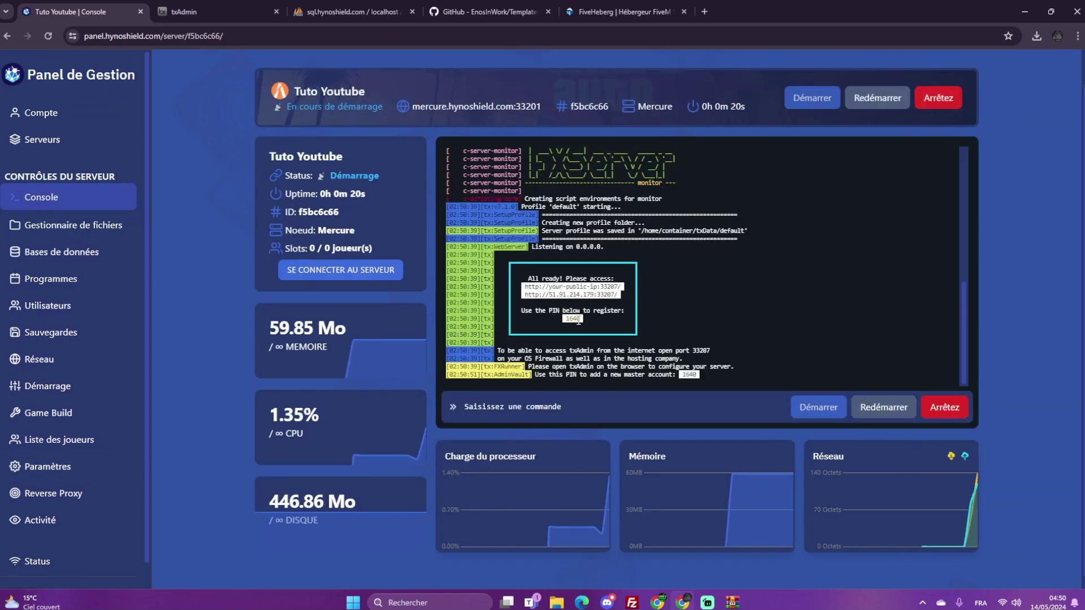
{"action": "double_click", "coordinate": [577, 321]}
{"action": "right_click", "coordinate": [574, 323]}
{"action": "left_click", "coordinate": [602, 117]}
{"action": "left_click", "coordinate": [186, 11]}
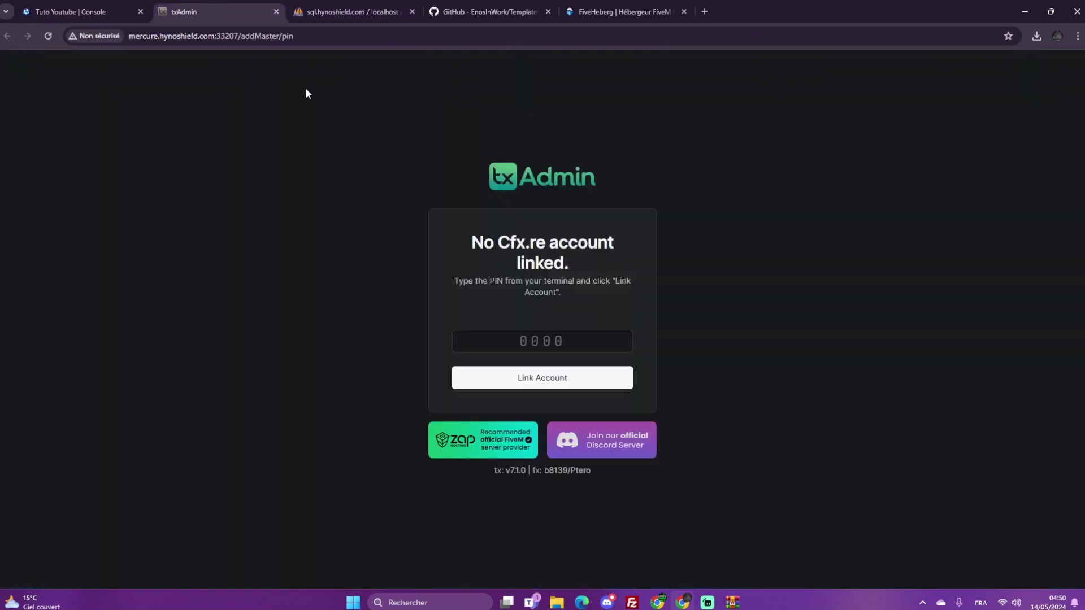
{"action": "left_click", "coordinate": [542, 341]}
{"action": "key", "text": "ctrl+v"}
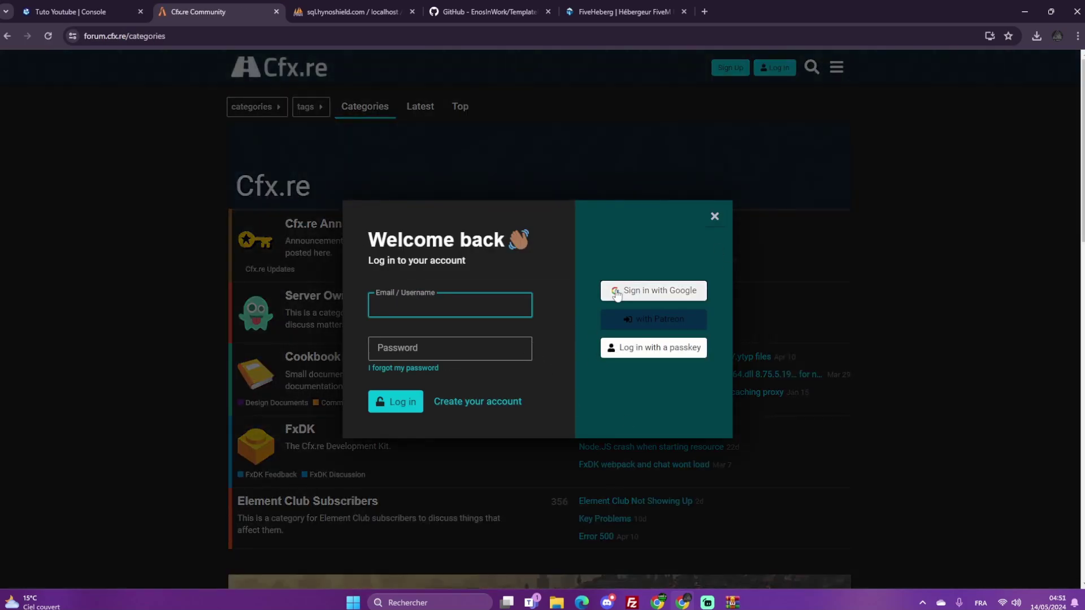
Sign in to Cfx.re with Google and authorize txAdmin to link the account
{"action": "left_click", "coordinate": [650, 291]}
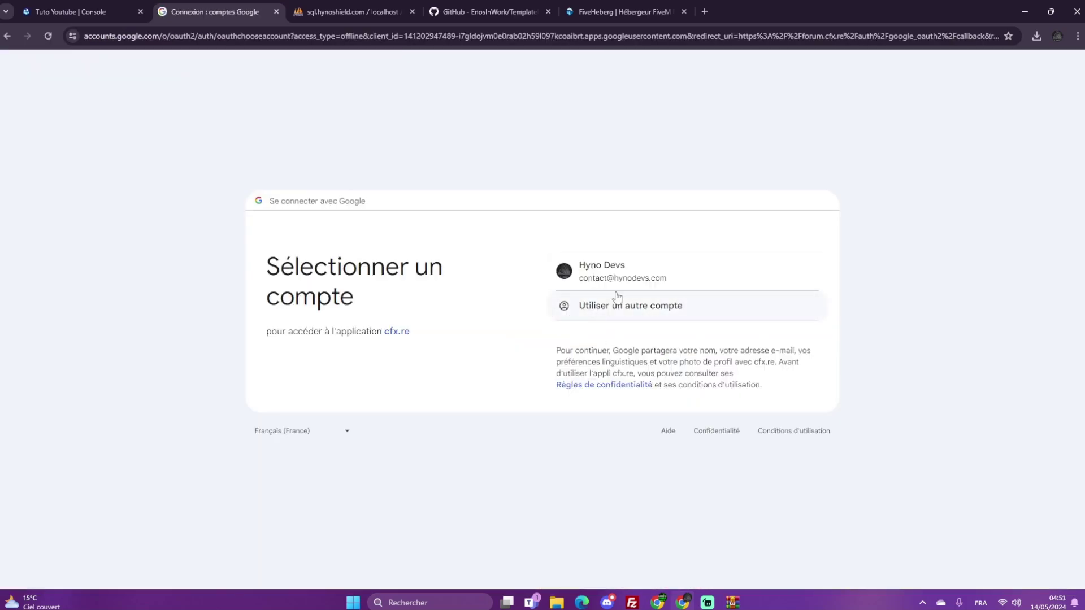
{"action": "left_click", "coordinate": [614, 285]}
{"action": "left_click", "coordinate": [664, 388]}
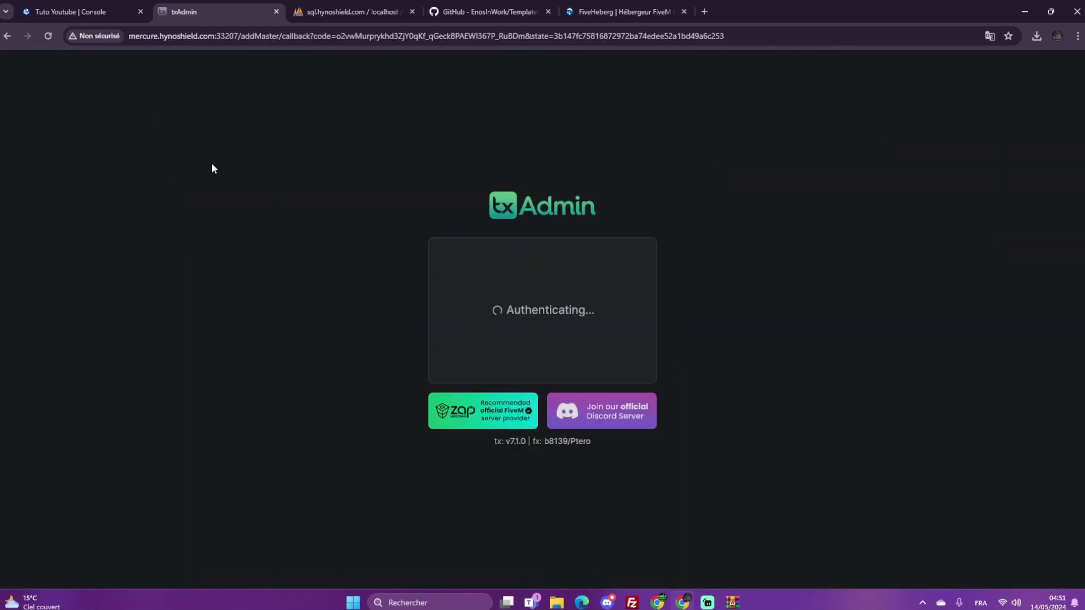
{"action": "left_click", "coordinate": [511, 265]}
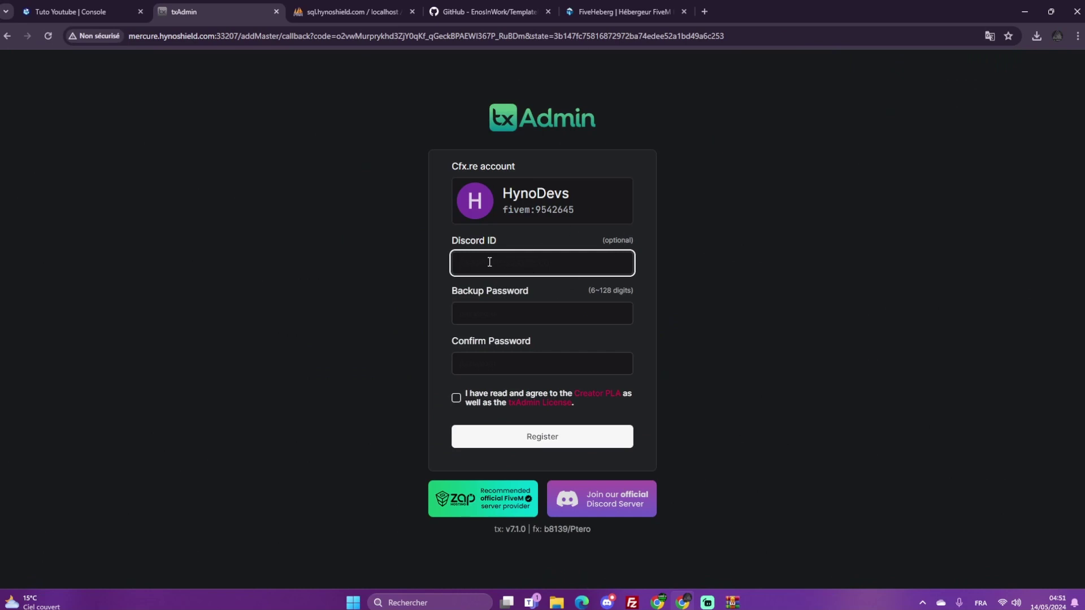
Dismiss the Google saved-password prompts on the backup password field
{"action": "left_click", "coordinate": [501, 312]}
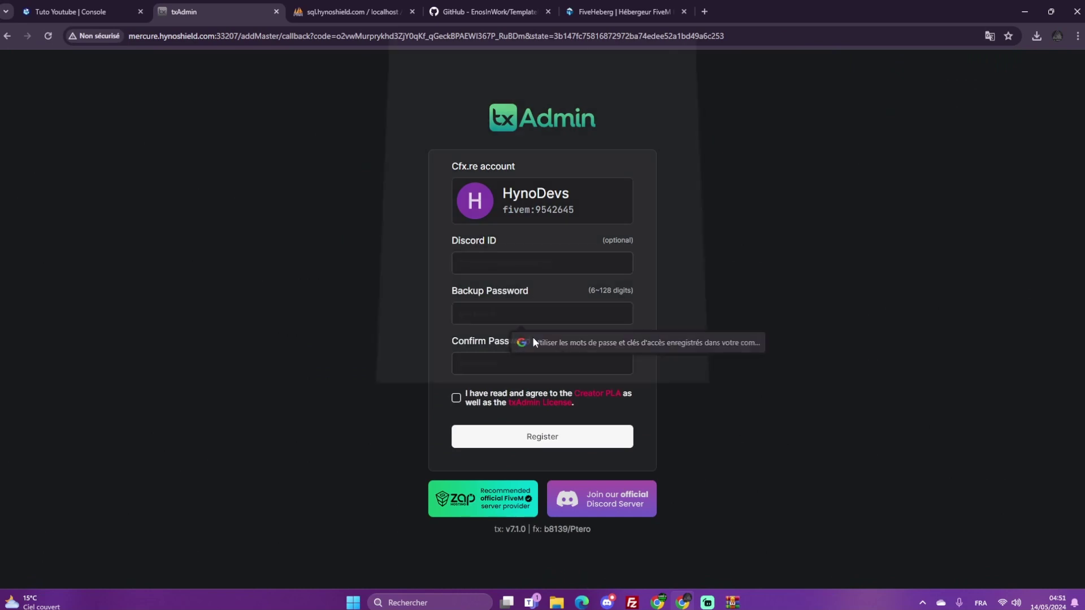
{"action": "left_click", "coordinate": [532, 341]}
{"action": "left_click", "coordinate": [605, 347]}
{"action": "left_click", "coordinate": [734, 280]}
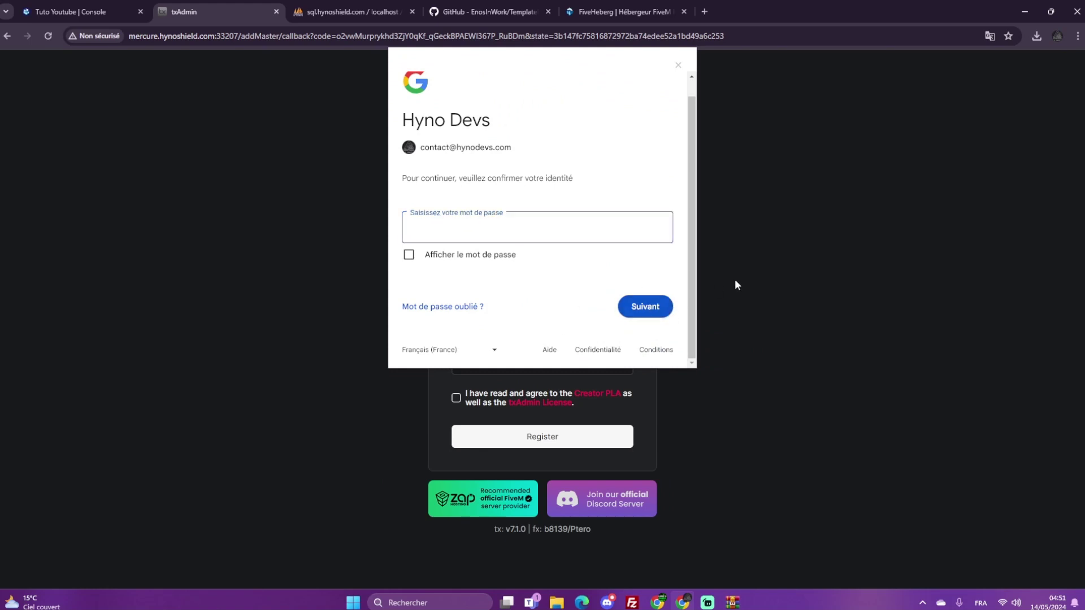
{"action": "left_click", "coordinate": [678, 67]}
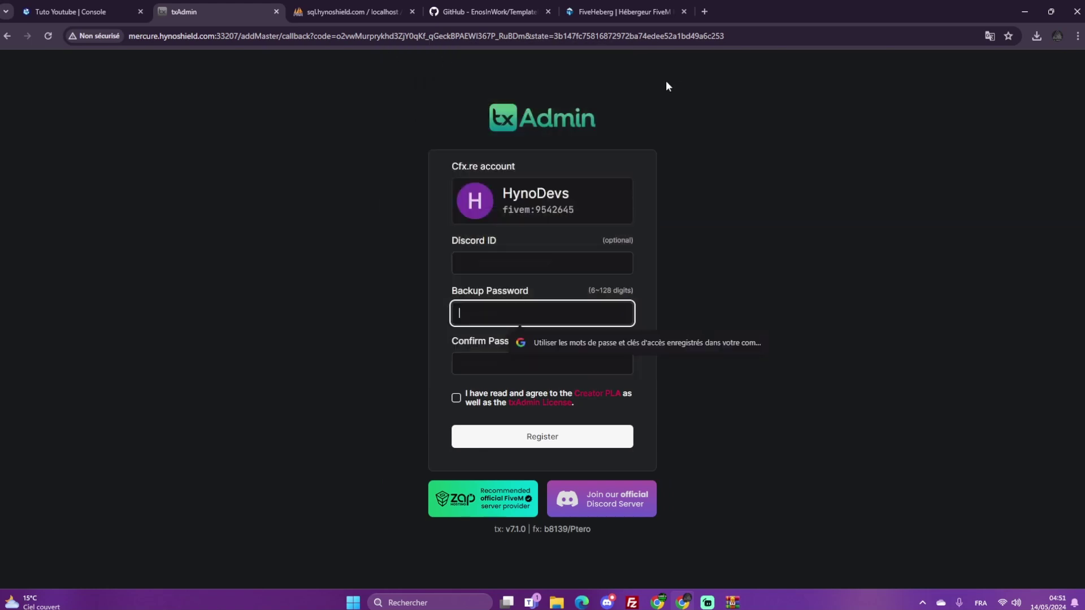
{"action": "right_click", "coordinate": [522, 308]}
{"action": "left_click", "coordinate": [585, 44]}
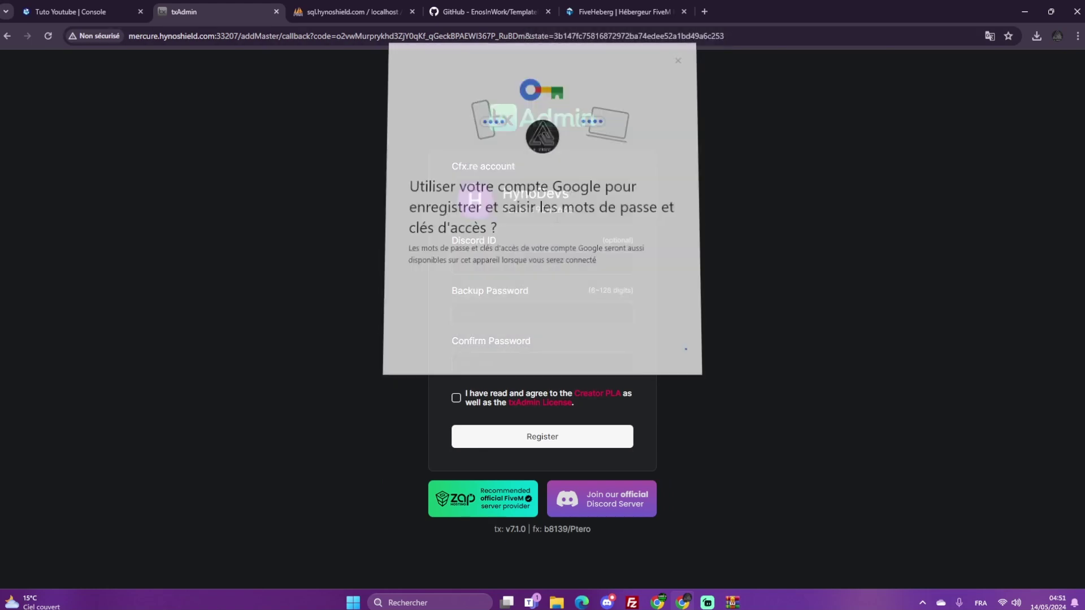
{"action": "left_click", "coordinate": [659, 348]}
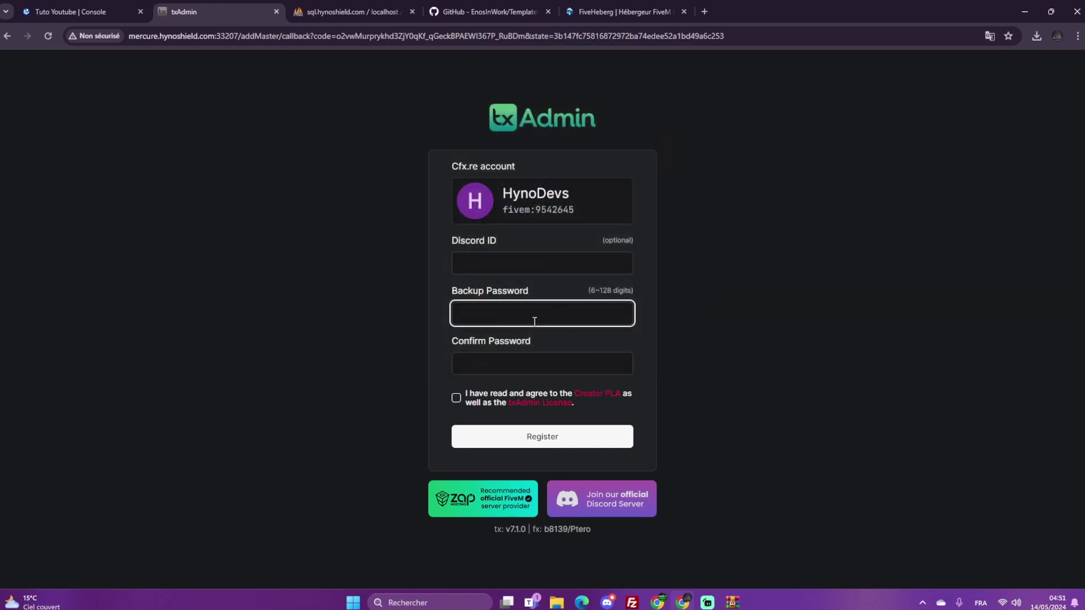
Enter and confirm the backup password, accept the Creator PLA/txAdmin License, and register
{"action": "type", "text": "1"}
{"action": "left_click", "coordinate": [531, 355]}
{"action": "type", "text": "1234"}
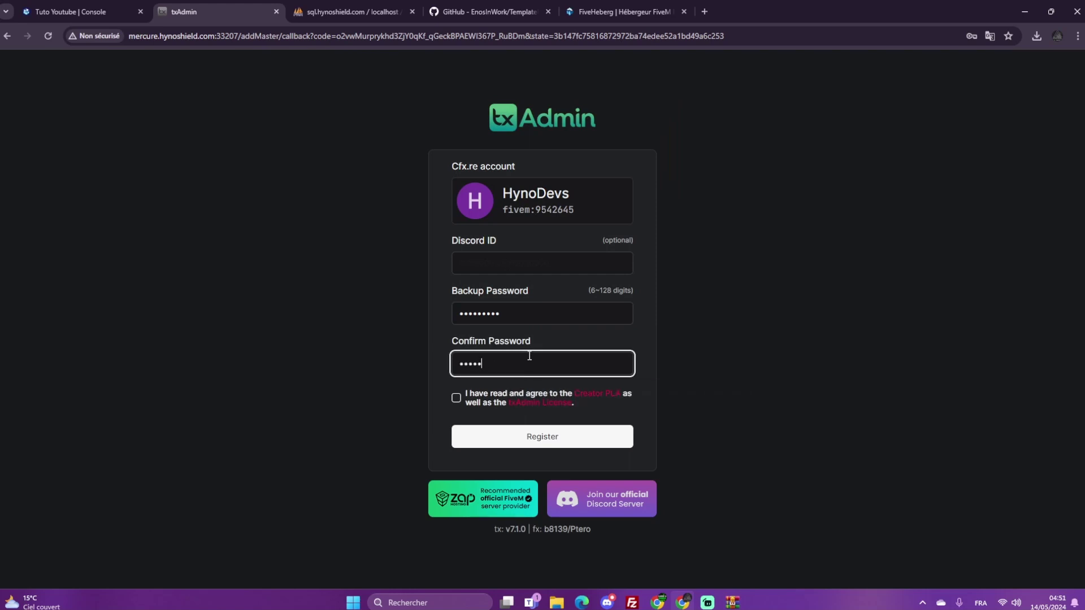
{"action": "left_click", "coordinate": [456, 398]}
{"action": "left_click", "coordinate": [497, 436]}
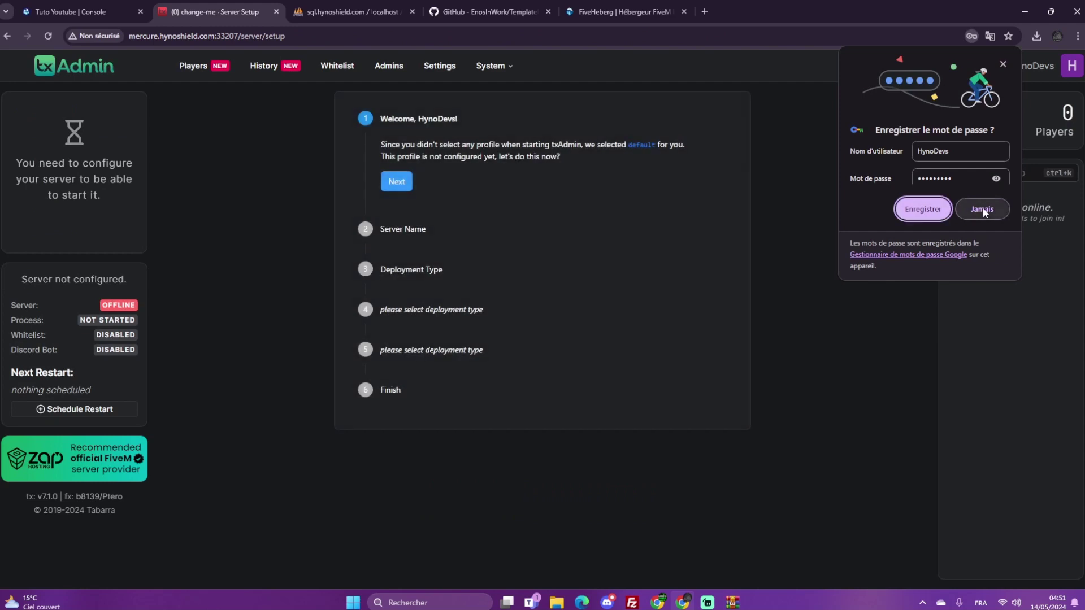
Name the server Video and choose to deploy from Existing Server Data
{"action": "left_click", "coordinate": [982, 209]}
{"action": "left_click", "coordinate": [402, 182]}
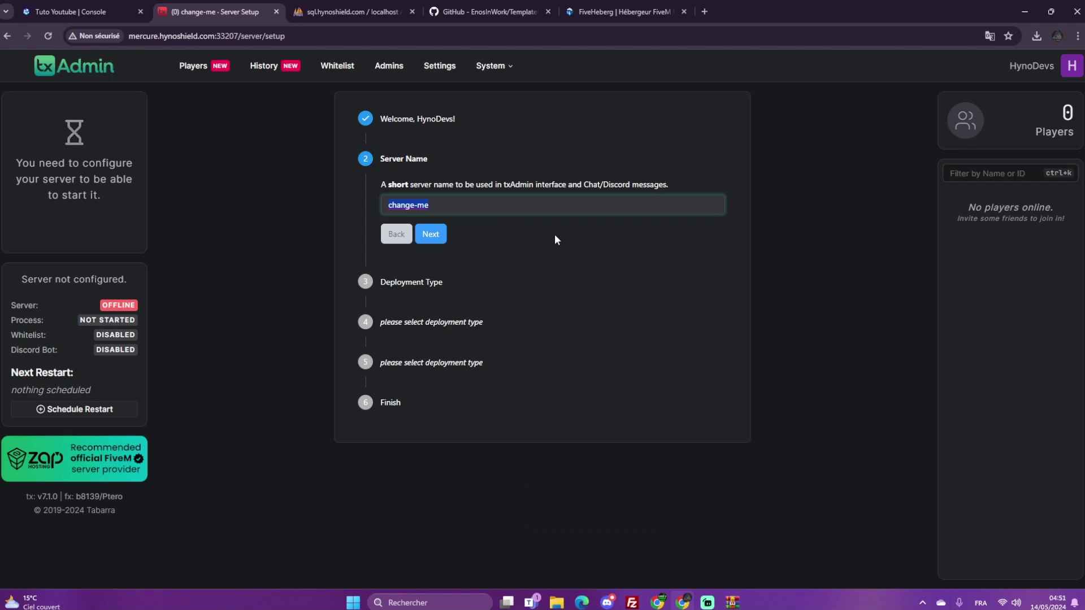
{"action": "type", "text": "Video"}
{"action": "key", "text": "Return"}
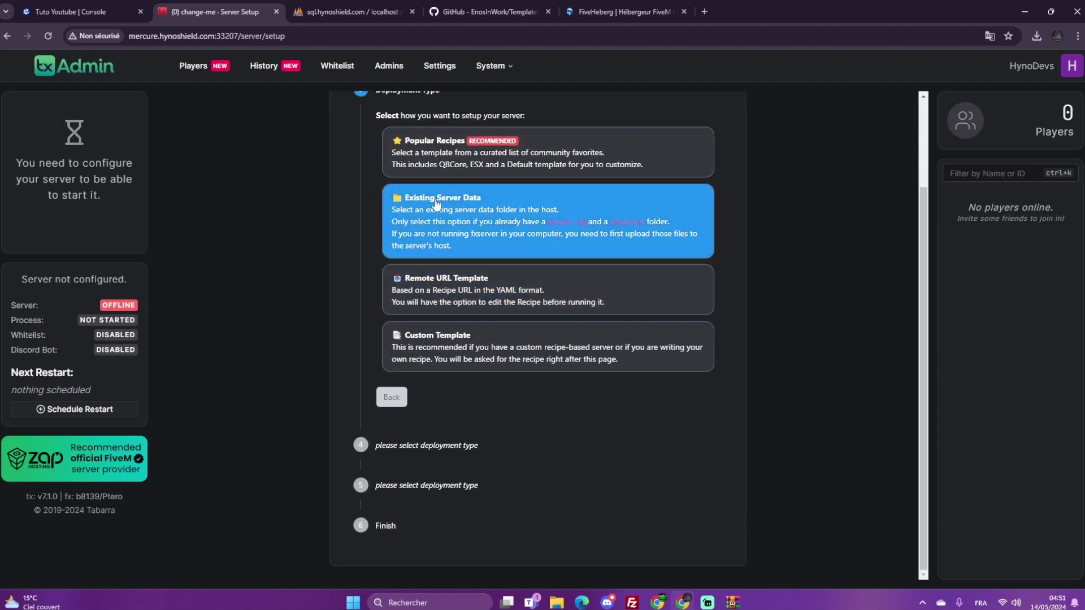
{"action": "left_click", "coordinate": [435, 226]}
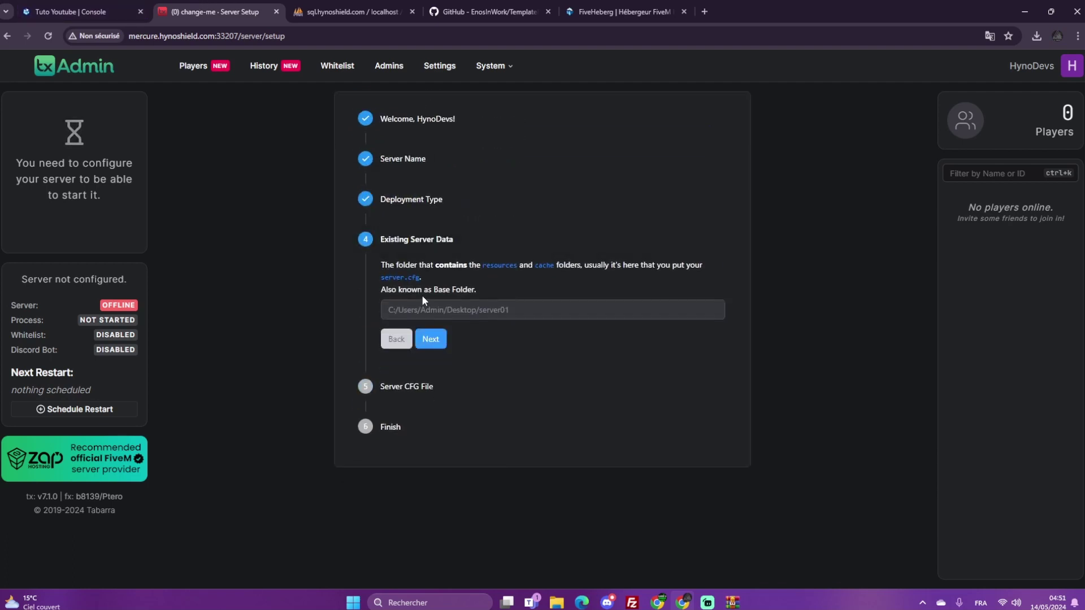
Set the base folder to /home/container, accept server.cfg, and save and start the server
{"action": "left_click", "coordinate": [75, 8]}
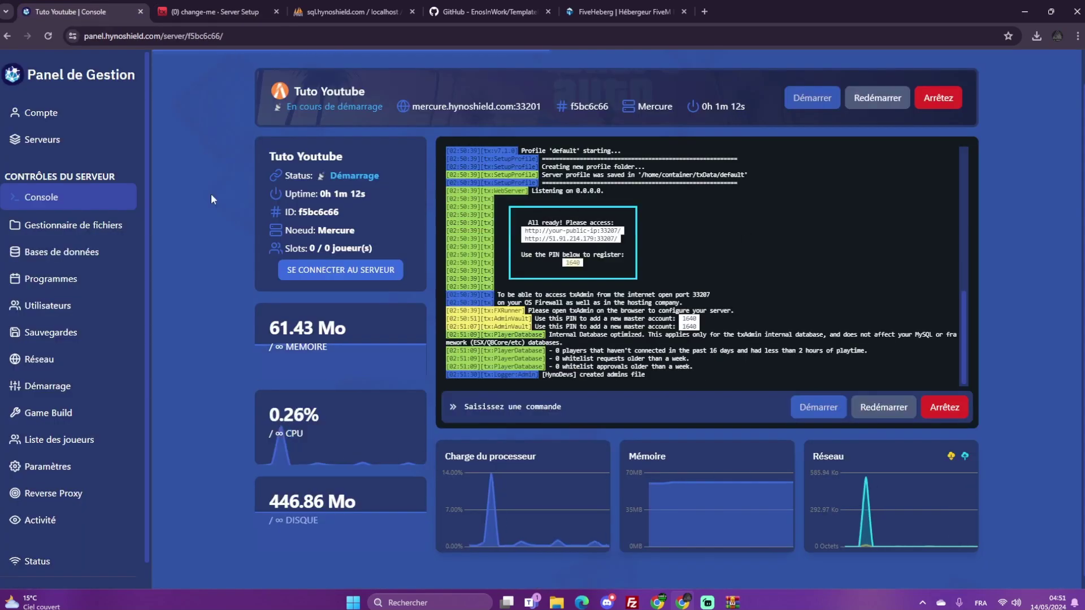
{"action": "left_click", "coordinate": [68, 221]}
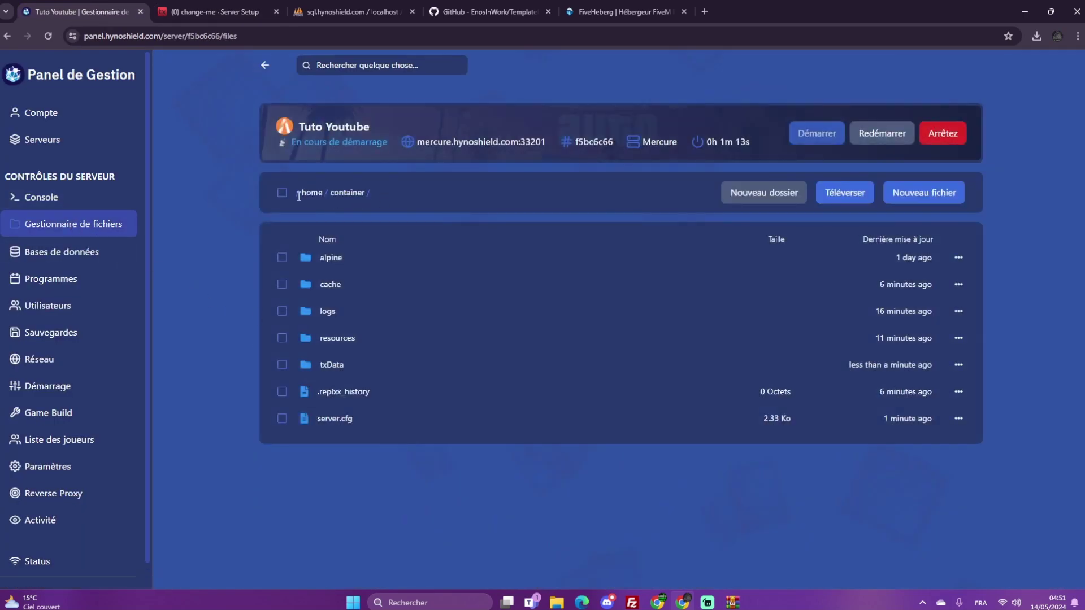
{"action": "left_click", "coordinate": [188, 7]}
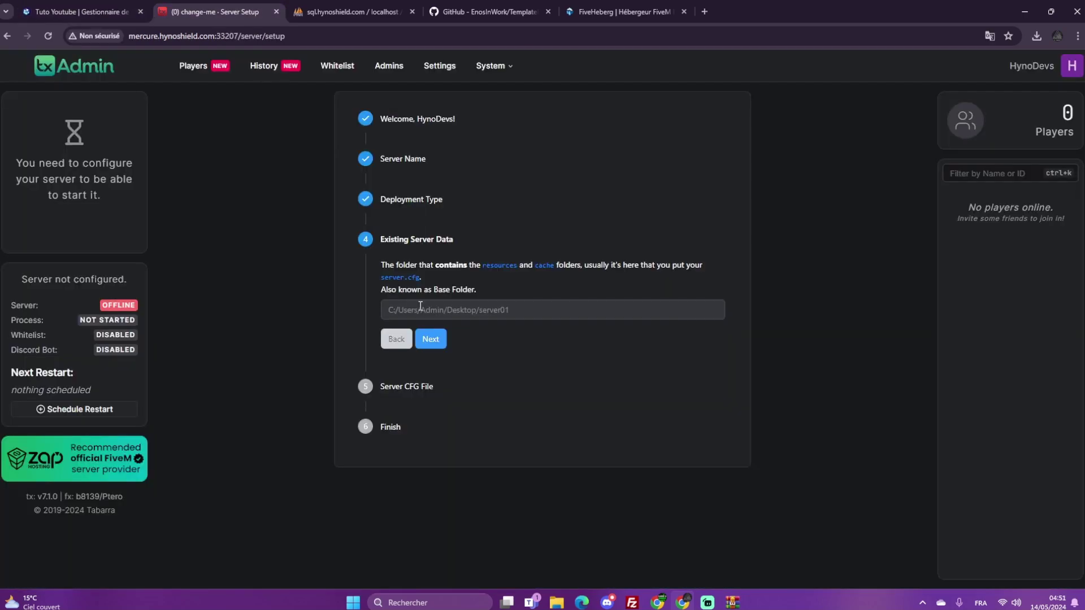
{"action": "left_click", "coordinate": [420, 306]}
{"action": "type", "text": "/home"}
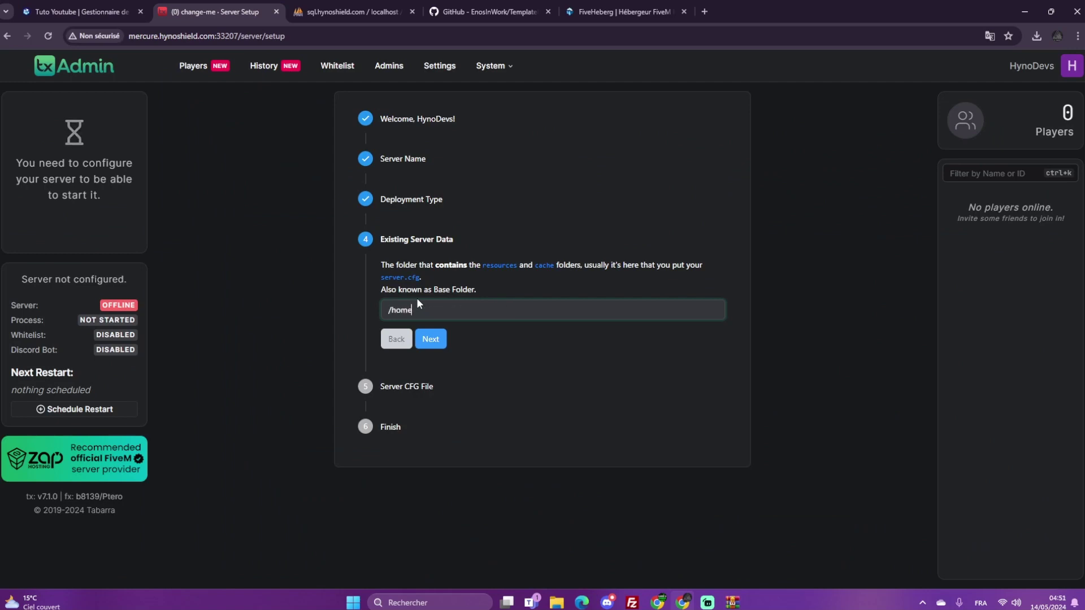
{"action": "type", "text": "/container"}
{"action": "left_click", "coordinate": [431, 339]}
{"action": "left_click", "coordinate": [431, 387]}
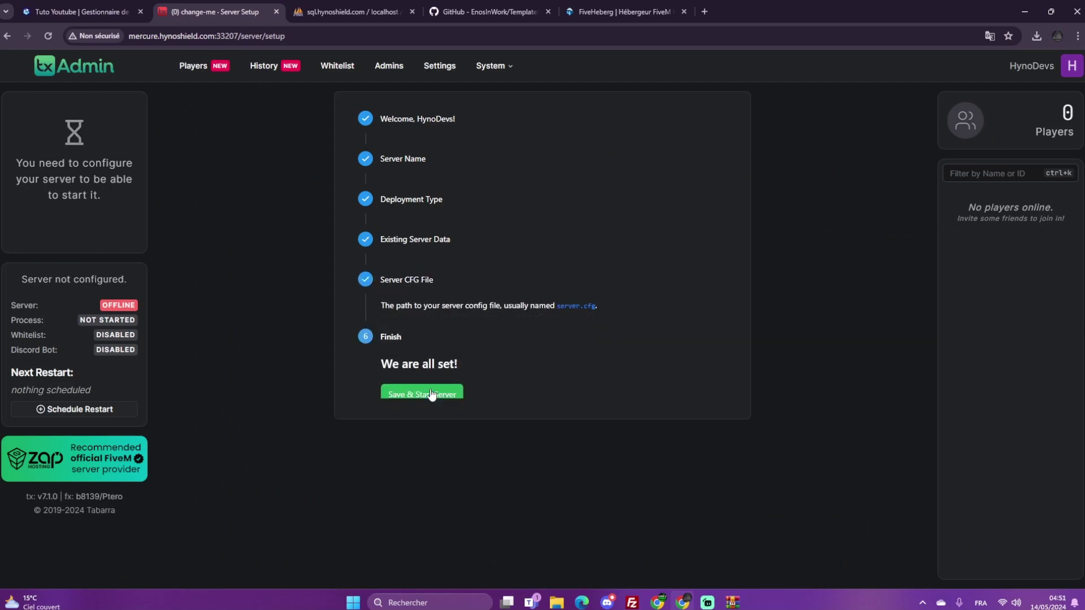
{"action": "left_click", "coordinate": [432, 377]}
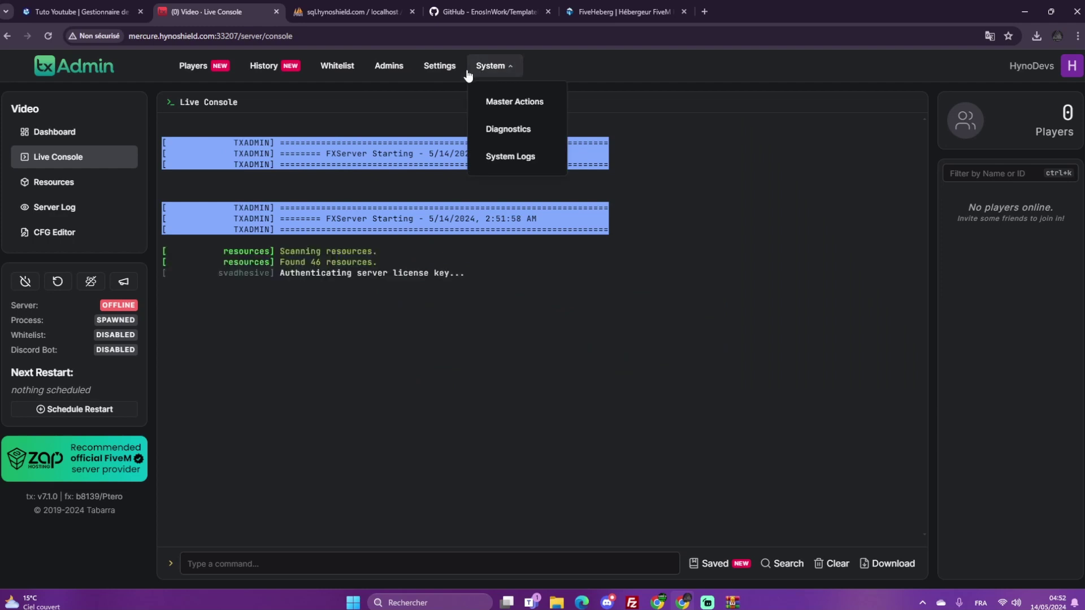
Set txAdmin's language to French and save the global settings
{"action": "left_click", "coordinate": [440, 67]}
{"action": "left_click", "coordinate": [400, 111]}
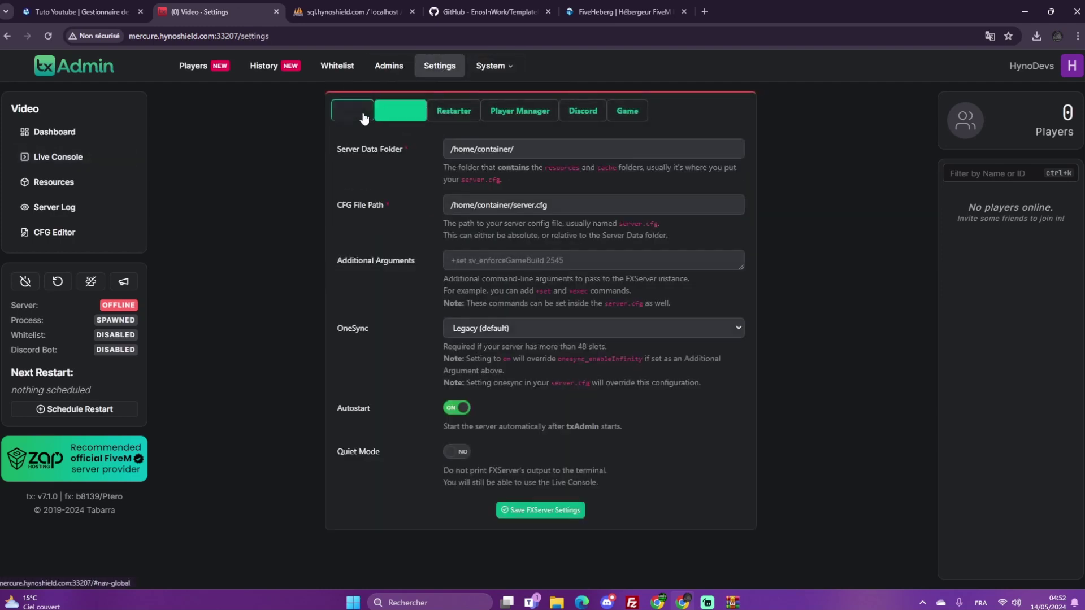
{"action": "left_click", "coordinate": [352, 111]}
{"action": "left_click", "coordinate": [495, 192]}
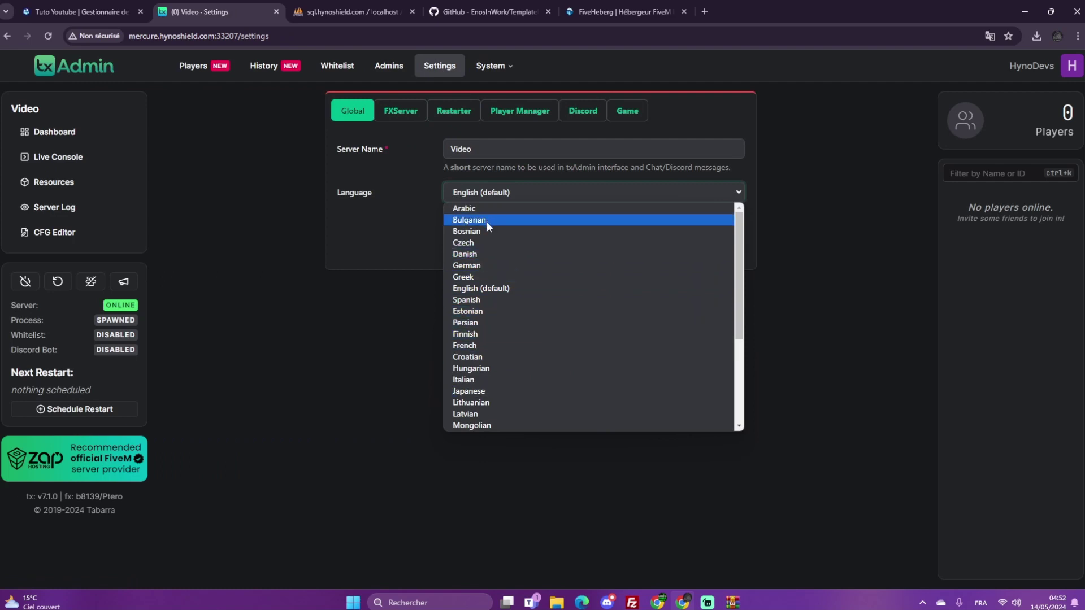
{"action": "left_click", "coordinate": [480, 345]}
{"action": "left_click", "coordinate": [541, 250]}
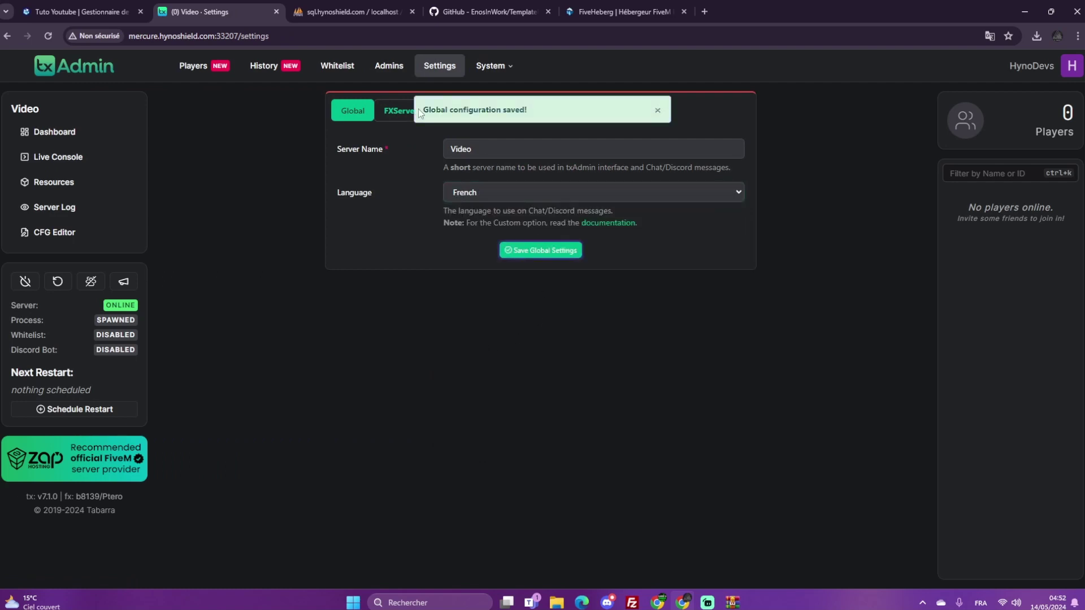
Review the OneSync mode options in the FXServer settings
{"action": "left_click", "coordinate": [387, 113]}
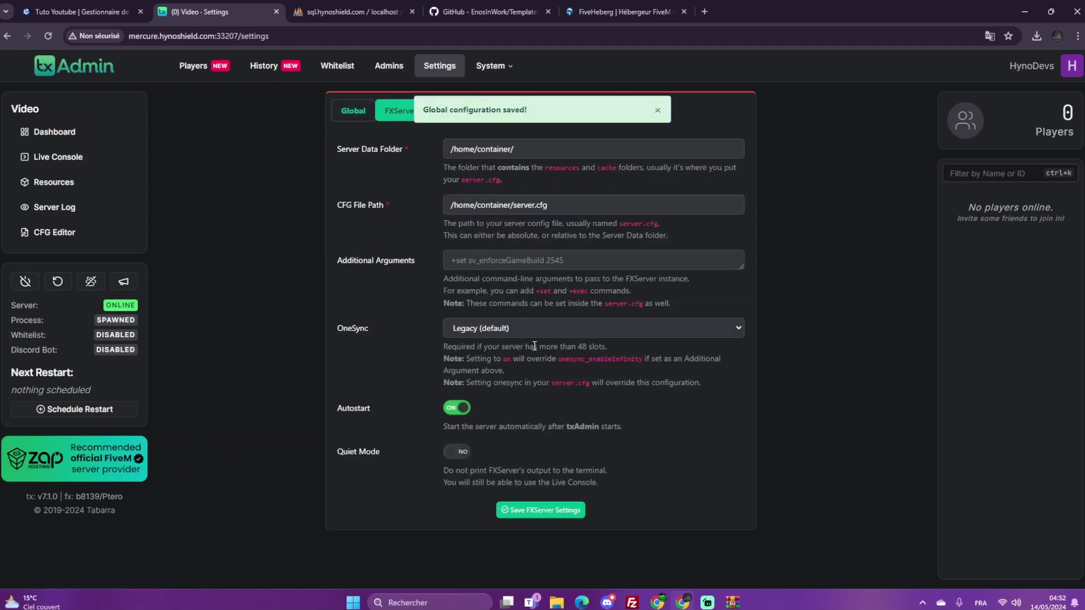
{"action": "left_click", "coordinate": [506, 328]}
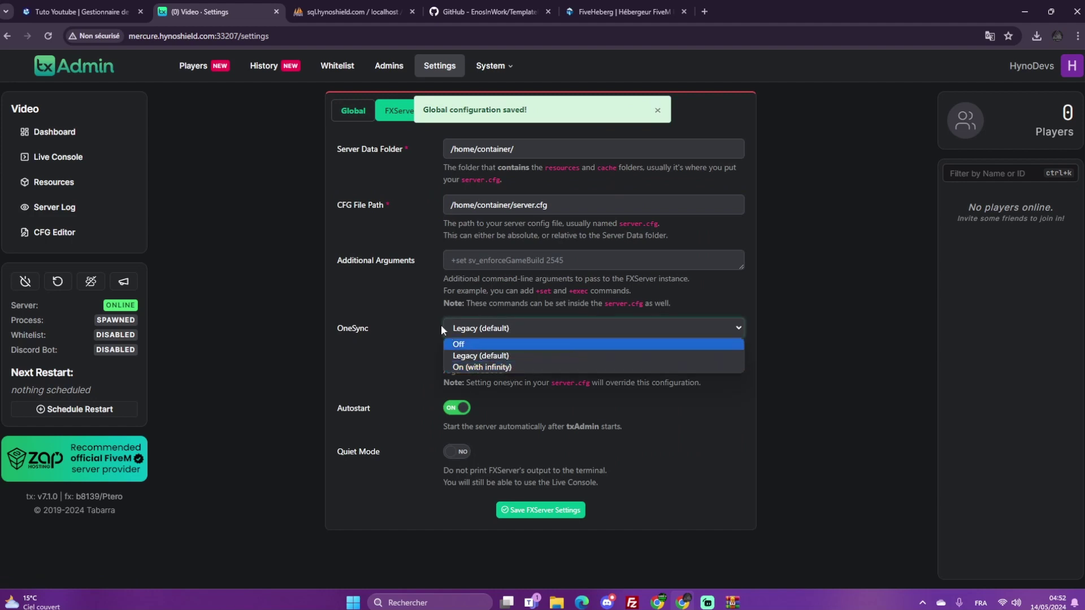
{"action": "left_click", "coordinate": [462, 260]}
{"action": "left_click_drag", "start_coordinate": [520, 110], "coordinate": [515, 110]}
{"action": "left_click", "coordinate": [657, 111]}
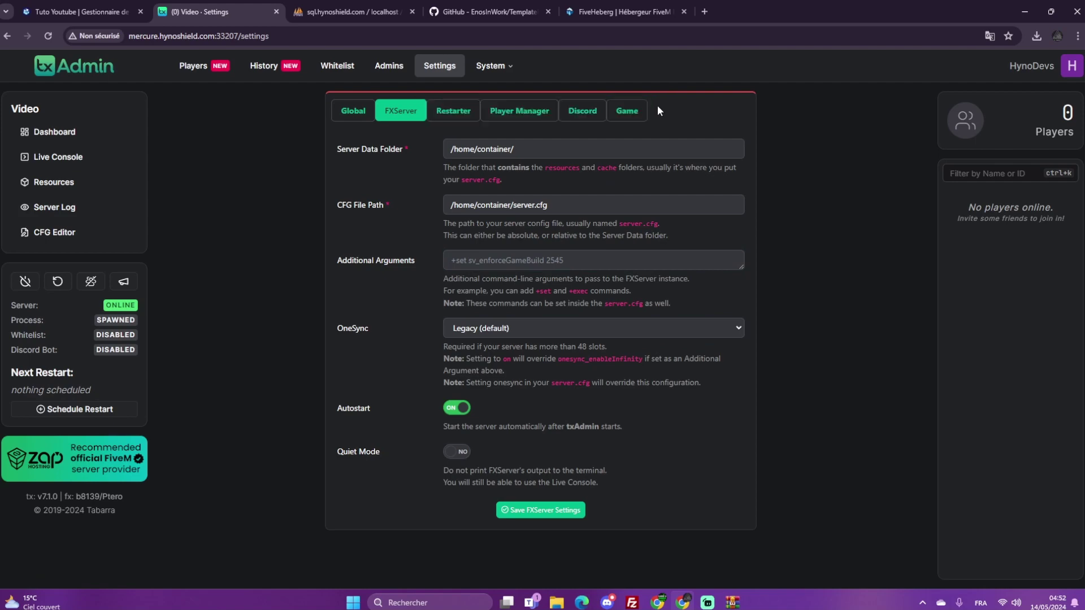
Look through the Restarter, Player Manager, Discord and Game settings, then open Resources
{"action": "left_click", "coordinate": [455, 112]}
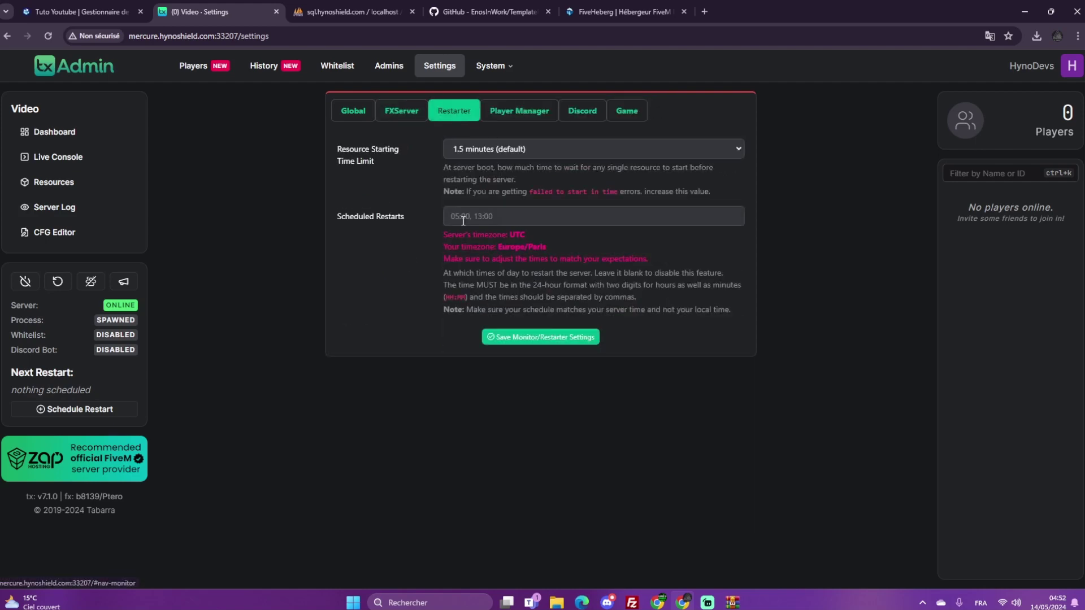
{"action": "left_click", "coordinate": [498, 117]}
{"action": "scroll", "coordinate": [498, 180], "scroll_direction": "down", "scroll_amount": 5}
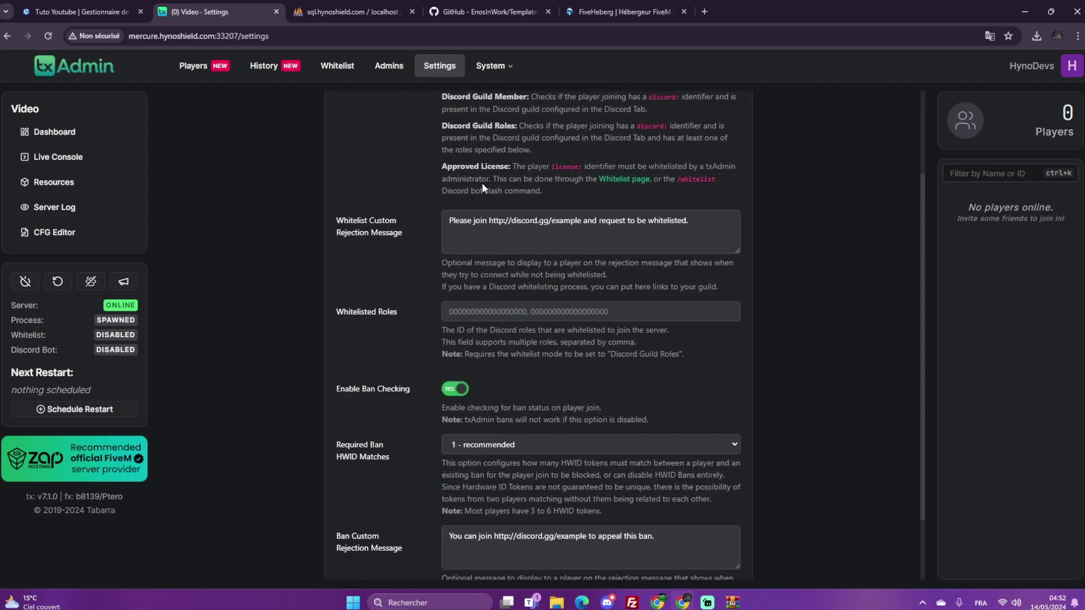
{"action": "scroll", "coordinate": [599, 257], "scroll_direction": "up", "scroll_amount": 5}
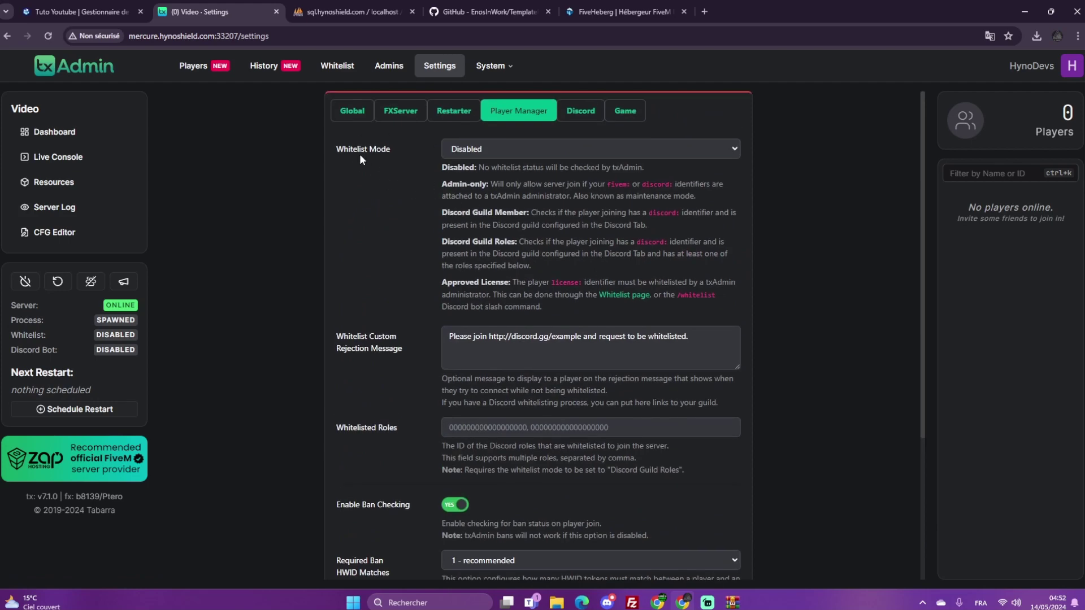
{"action": "left_click", "coordinate": [582, 112]}
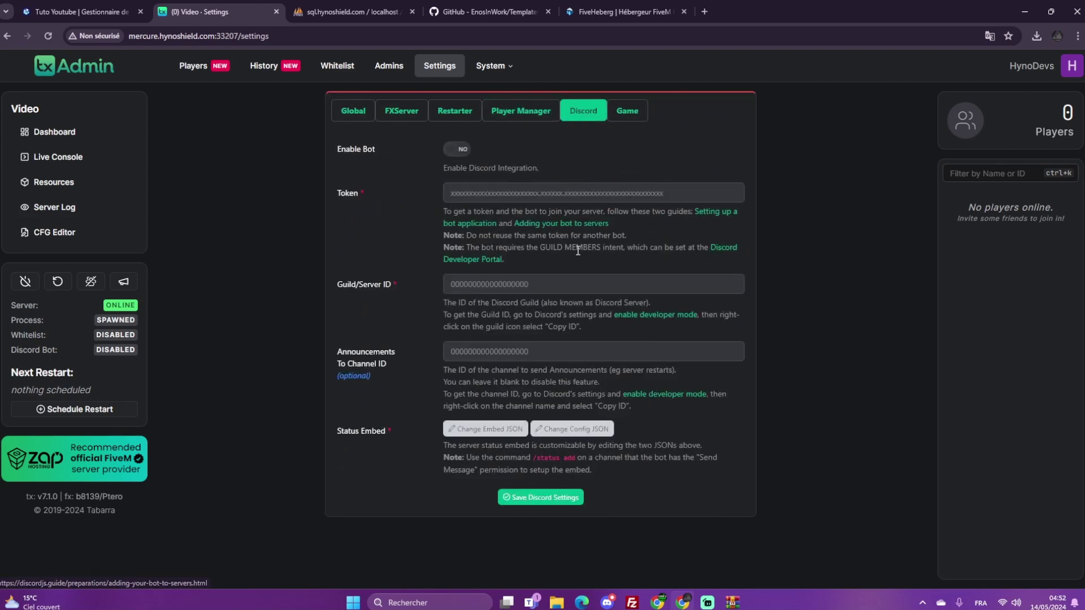
{"action": "left_click", "coordinate": [616, 108]}
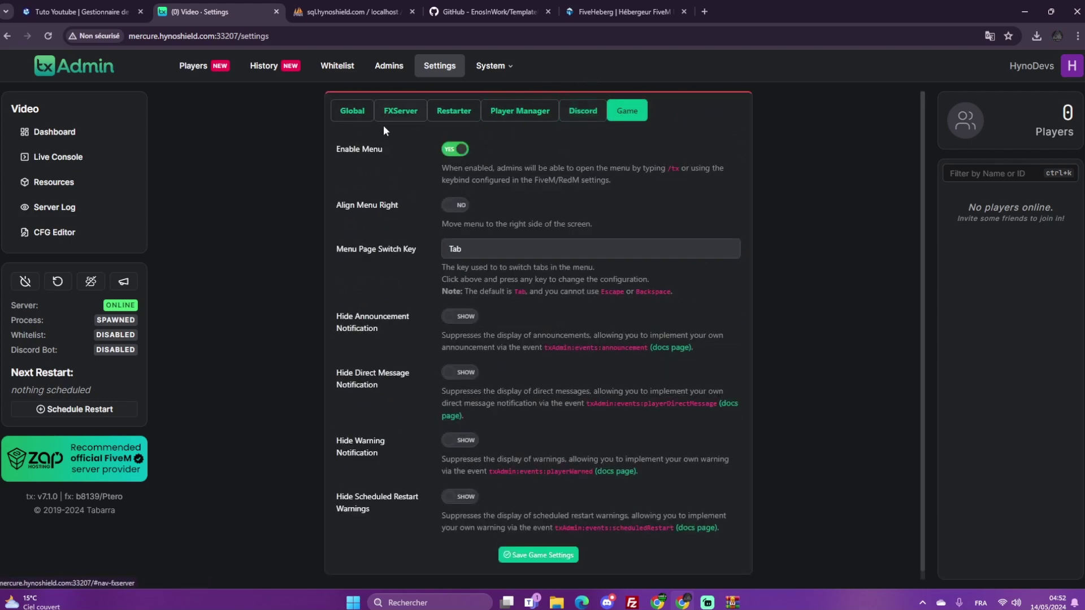
{"action": "scroll", "coordinate": [507, 257], "scroll_direction": "down", "scroll_amount": 1}
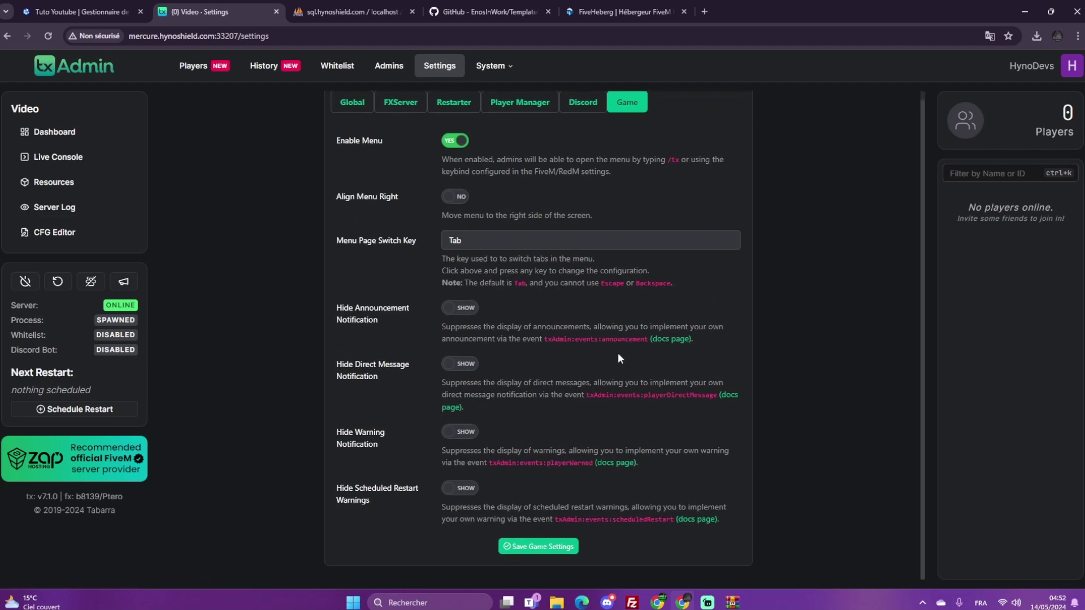
{"action": "left_click", "coordinate": [54, 182]}
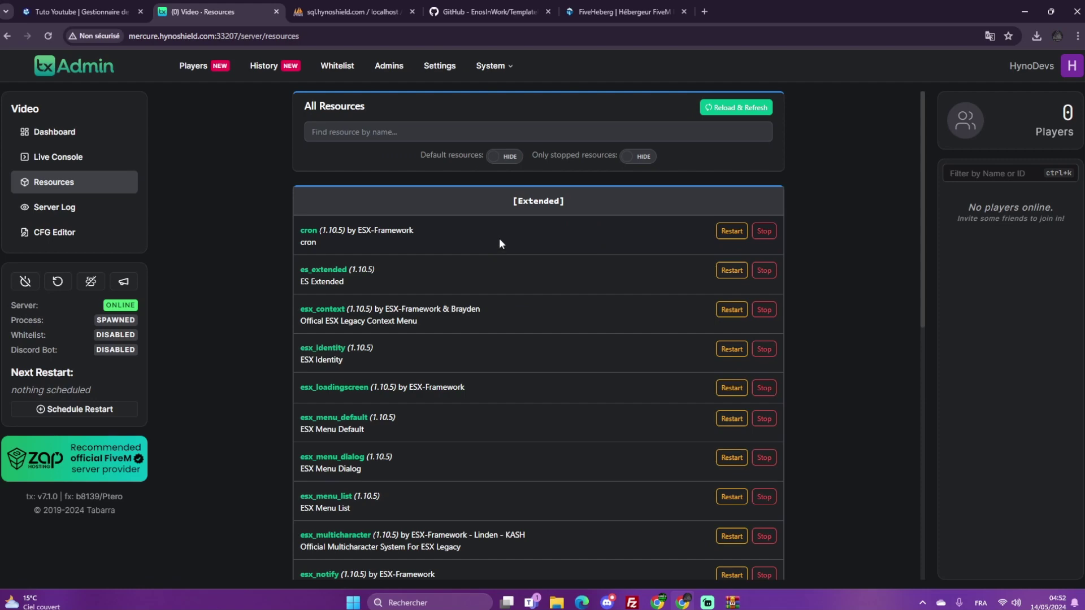
Browse txAdmin's Live Console, Dashboard, History and Players pages, then return to the panel file manager
{"action": "scroll", "coordinate": [621, 282], "scroll_direction": "down", "scroll_amount": 2}
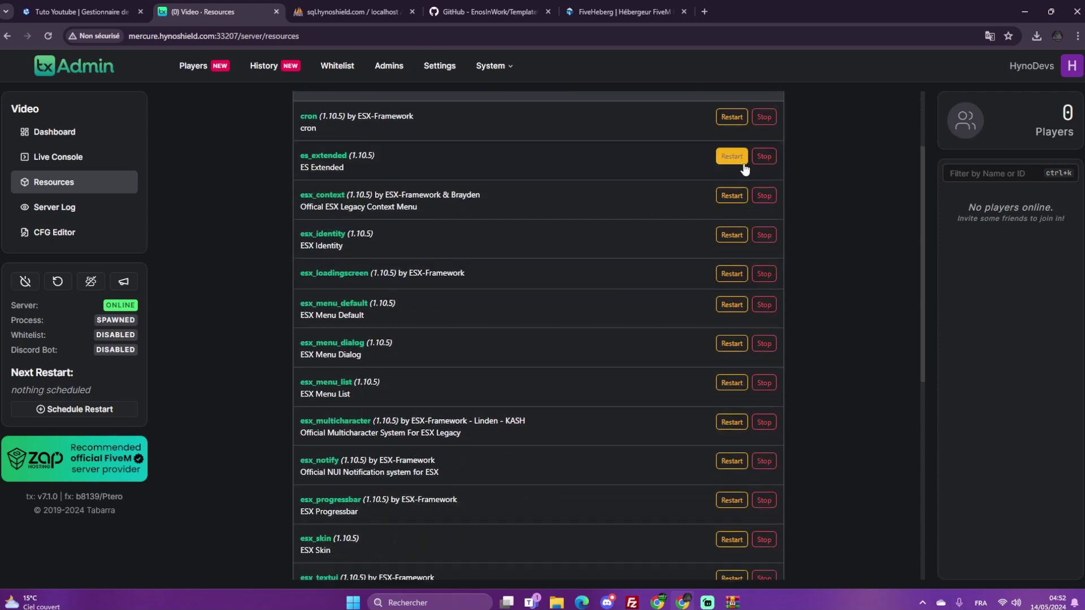
{"action": "scroll", "coordinate": [734, 192], "scroll_direction": "up", "scroll_amount": 2}
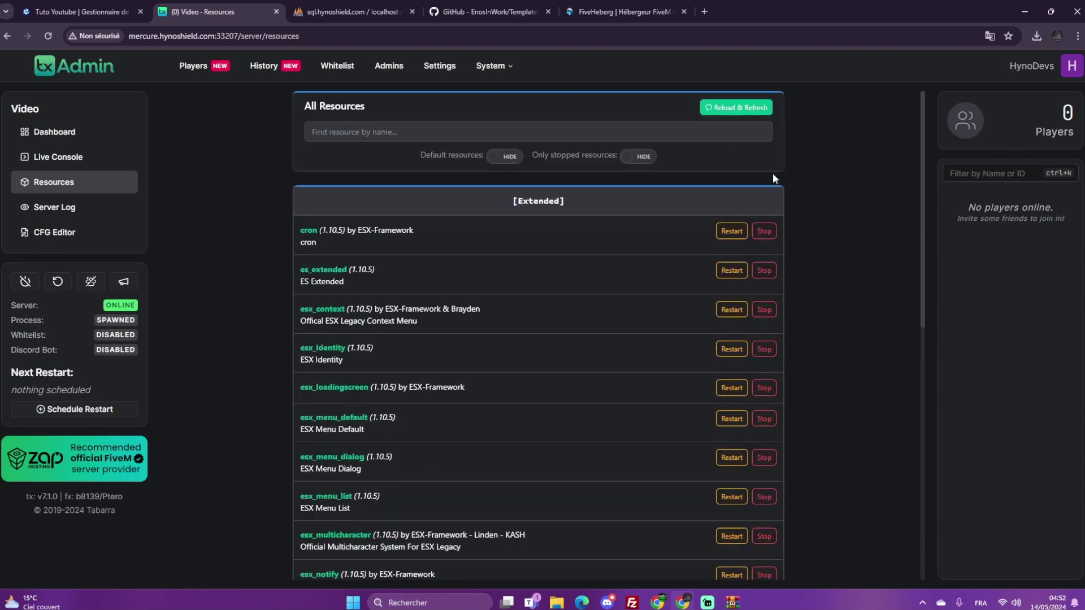
{"action": "left_click", "coordinate": [115, 150]}
{"action": "left_click", "coordinate": [116, 134]}
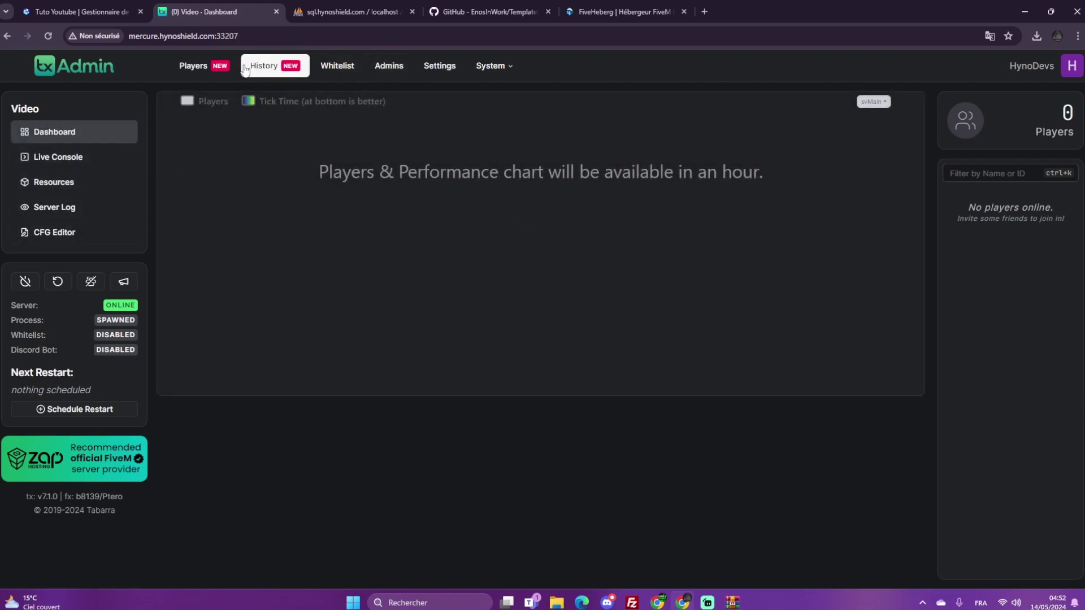
{"action": "left_click", "coordinate": [275, 66]}
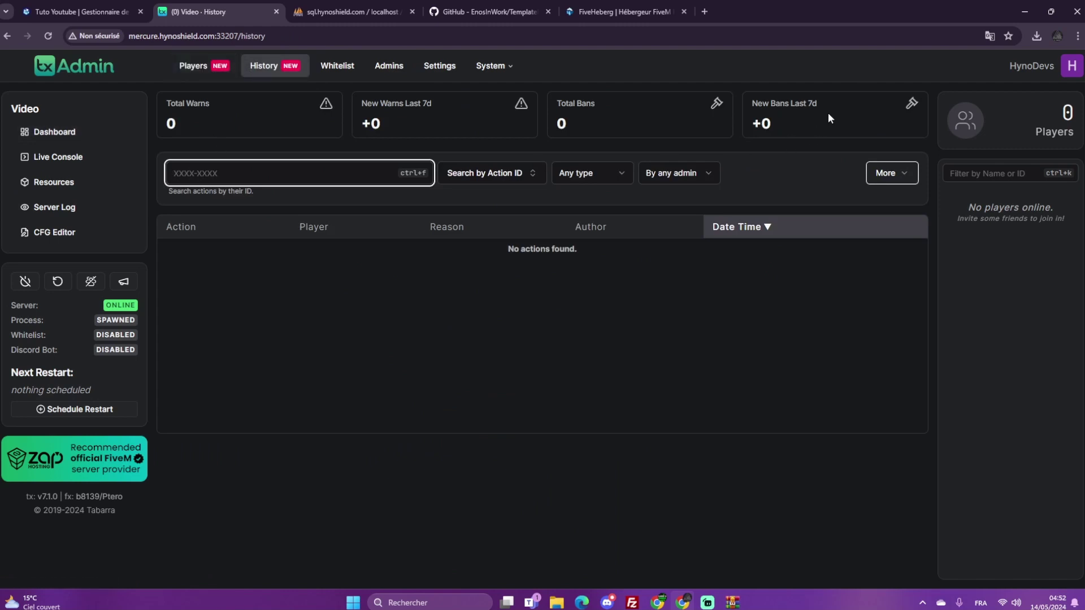
{"action": "left_click", "coordinate": [217, 68]}
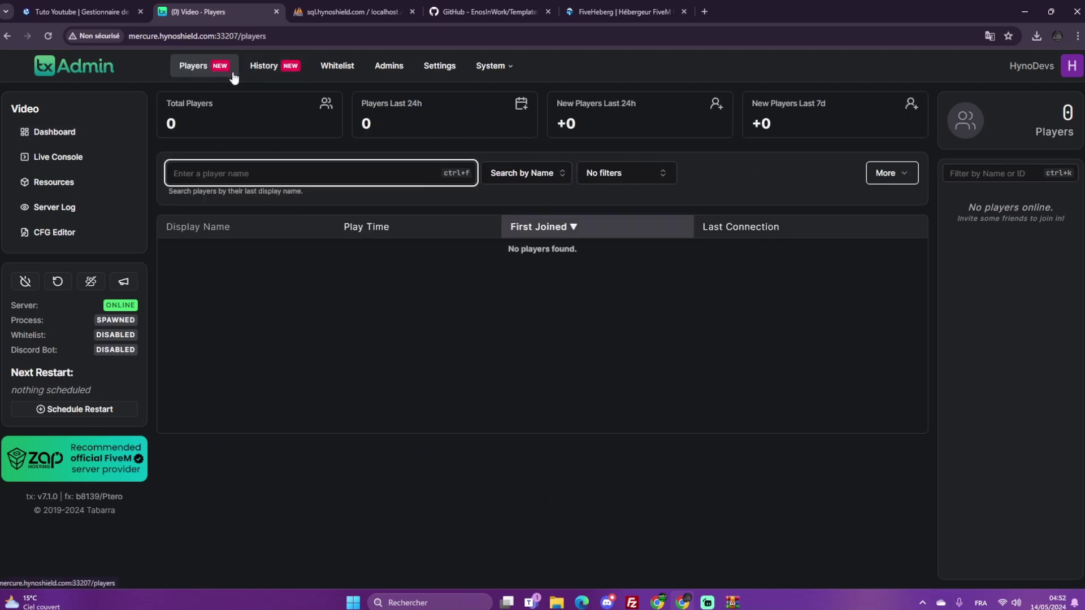
{"action": "left_click", "coordinate": [79, 11]}
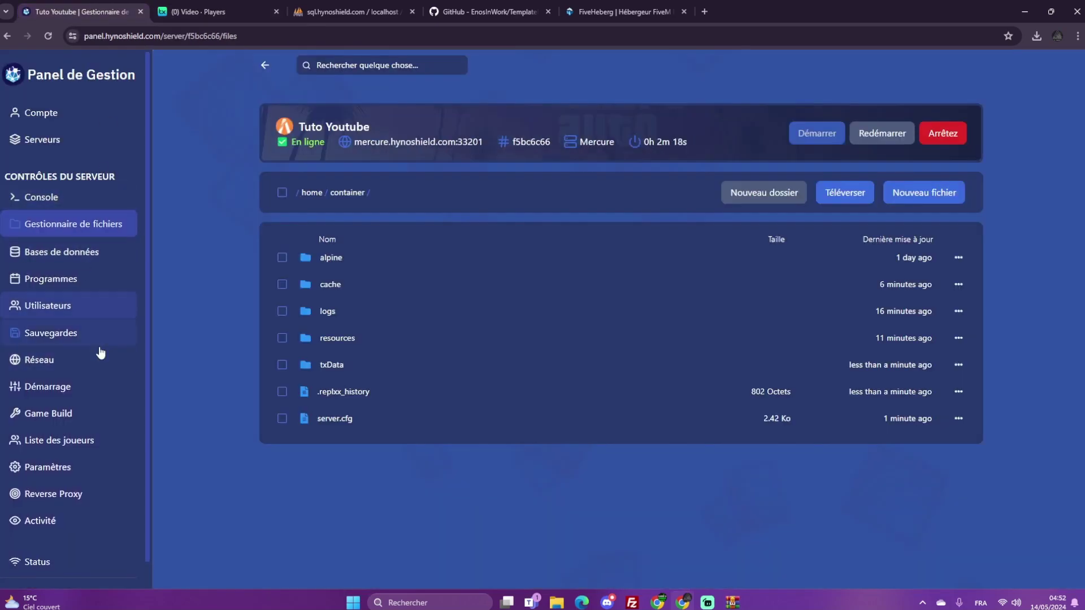
Scroll the panel console log for the txAdmin change, then open Paramètres
{"action": "left_click", "coordinate": [21, 202]}
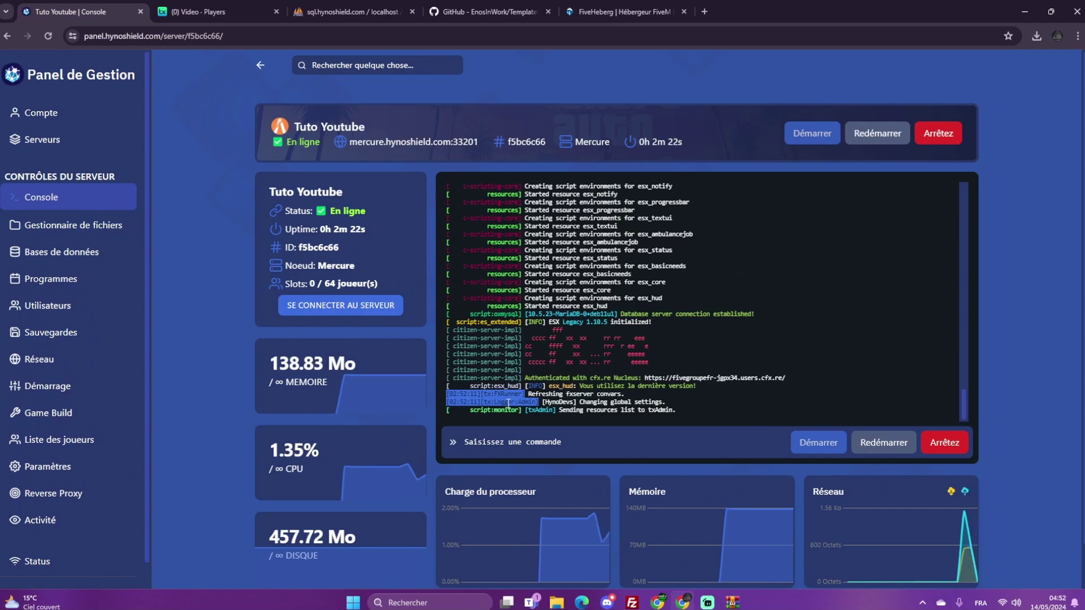
{"action": "scroll", "coordinate": [398, 290], "scroll_direction": "down", "scroll_amount": 1}
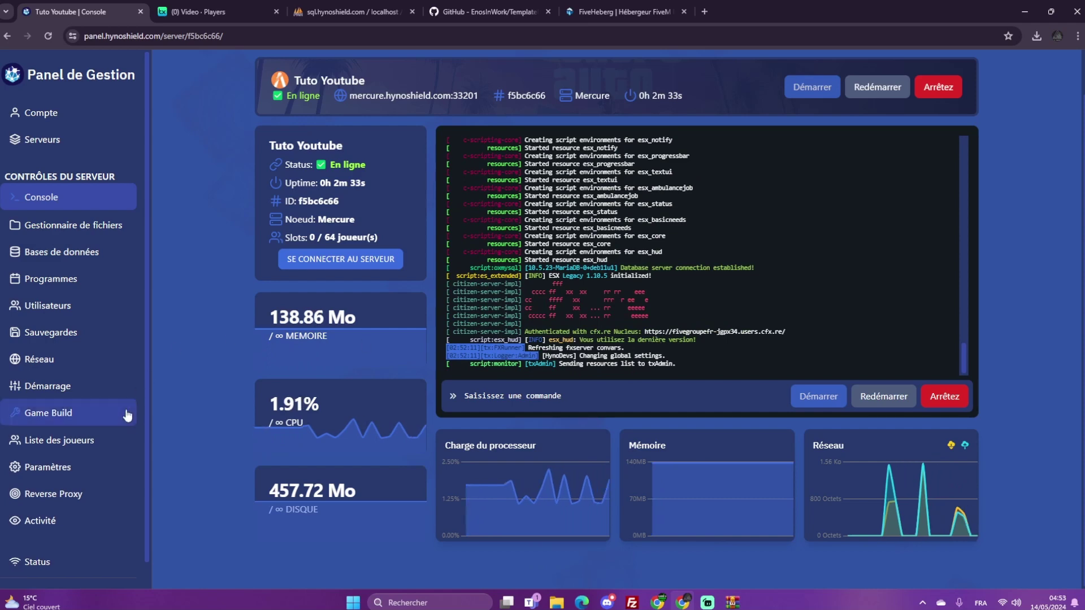
{"action": "left_click", "coordinate": [94, 471]}
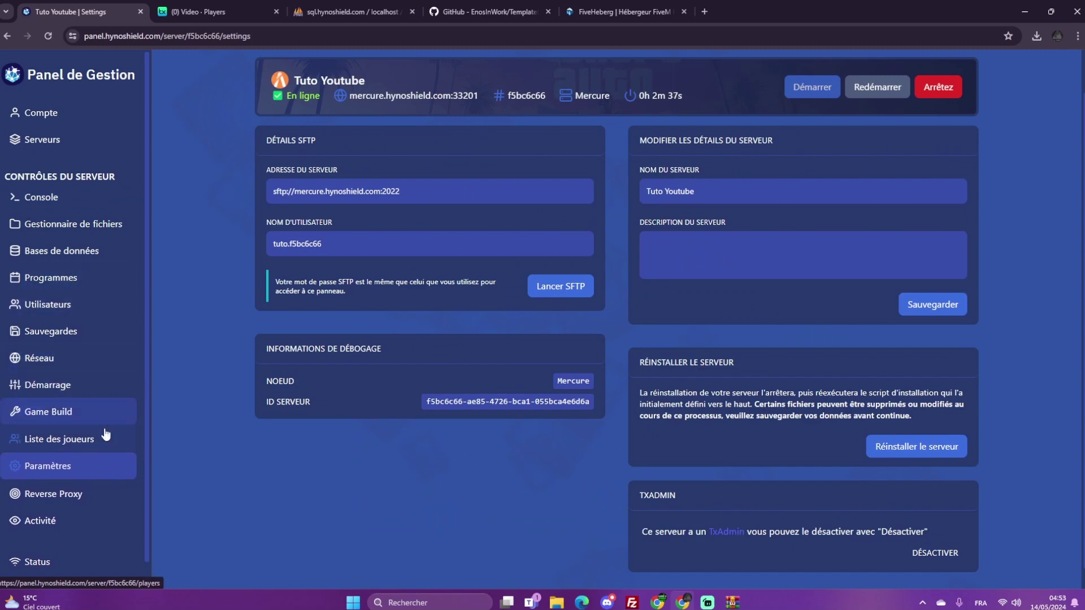
On the Démarrage page, check Steam WebApiKey is none and txAdmin activation is on
{"action": "left_click", "coordinate": [49, 387]}
{"action": "scroll", "coordinate": [556, 426], "scroll_direction": "down", "scroll_amount": 2}
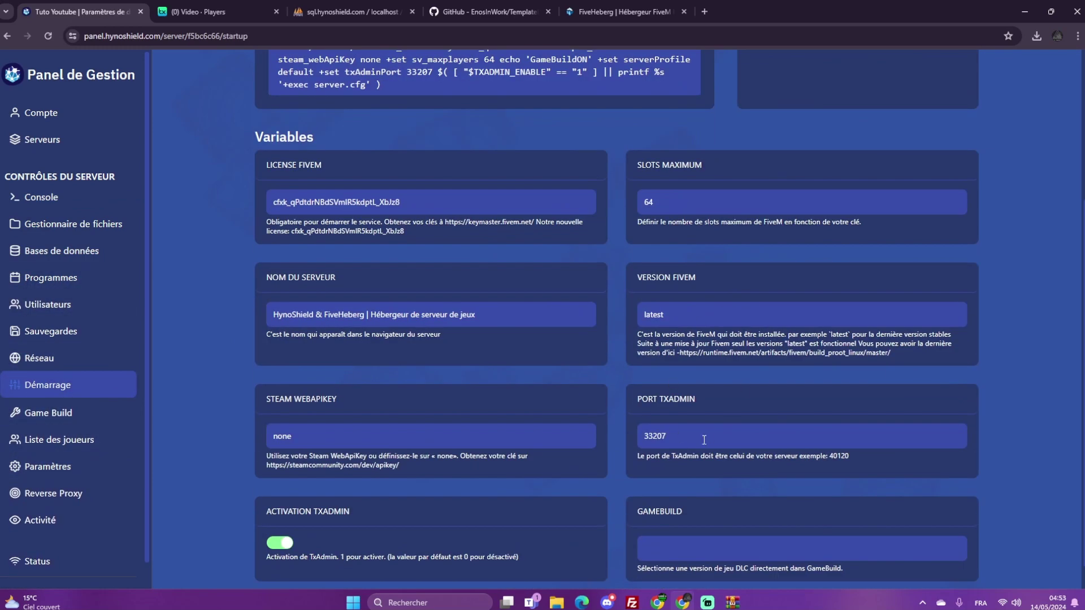
{"action": "scroll", "coordinate": [704, 439], "scroll_direction": "down", "scroll_amount": 1}
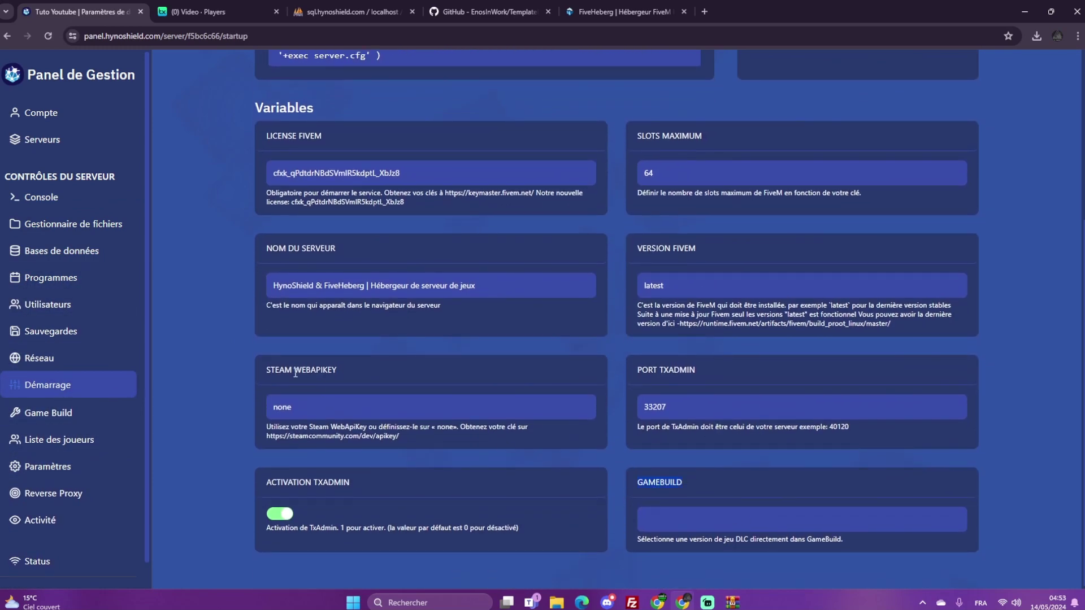
{"action": "double_click", "coordinate": [291, 407]}
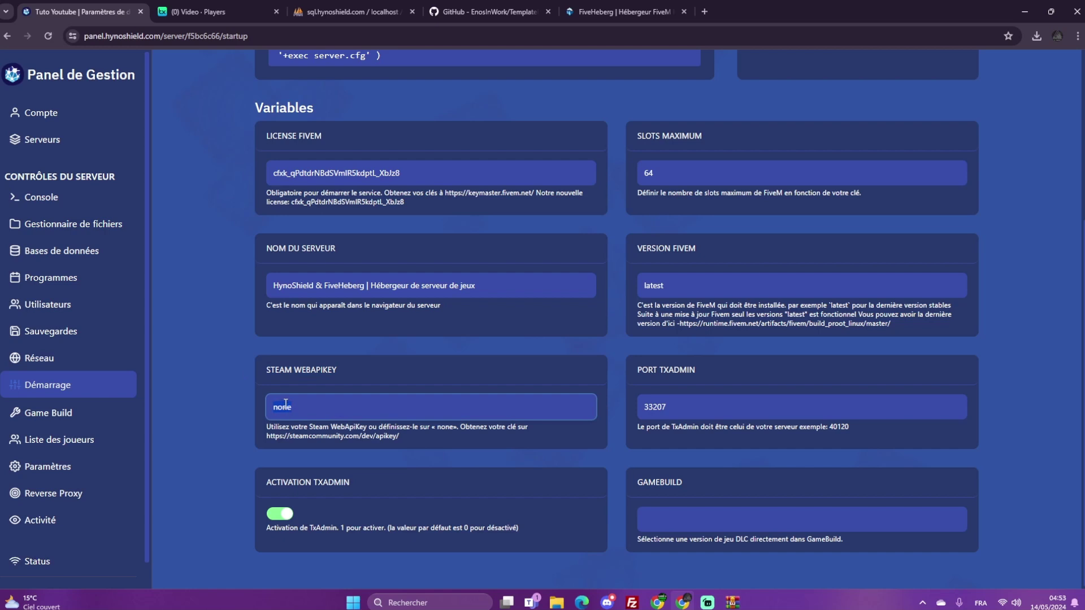
{"action": "left_click", "coordinate": [283, 439]}
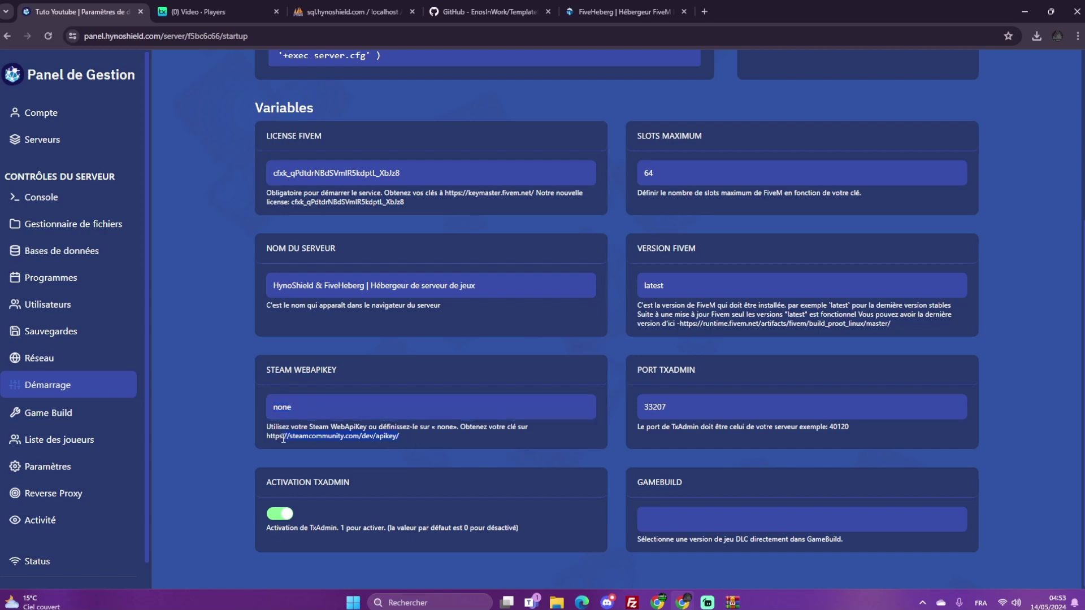
{"action": "left_click", "coordinate": [390, 412]}
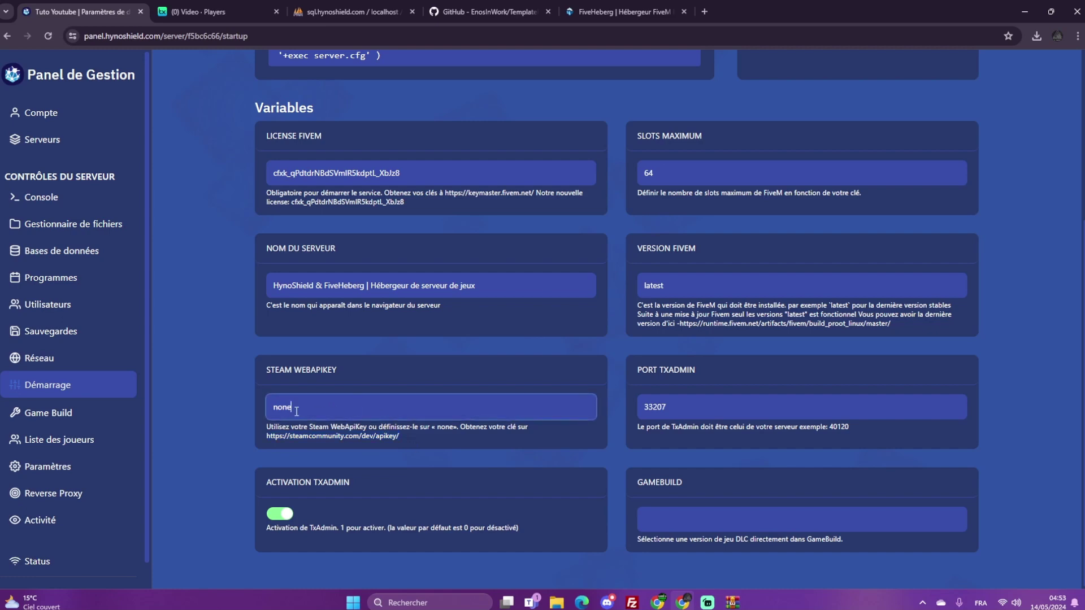
{"action": "scroll", "coordinate": [486, 377], "scroll_direction": "up", "scroll_amount": 4}
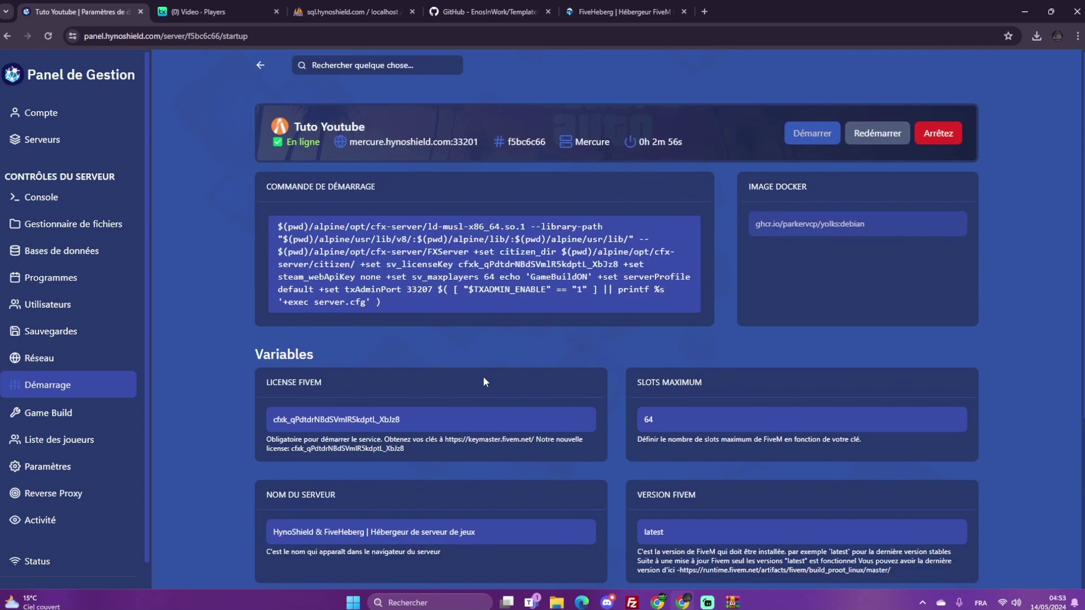